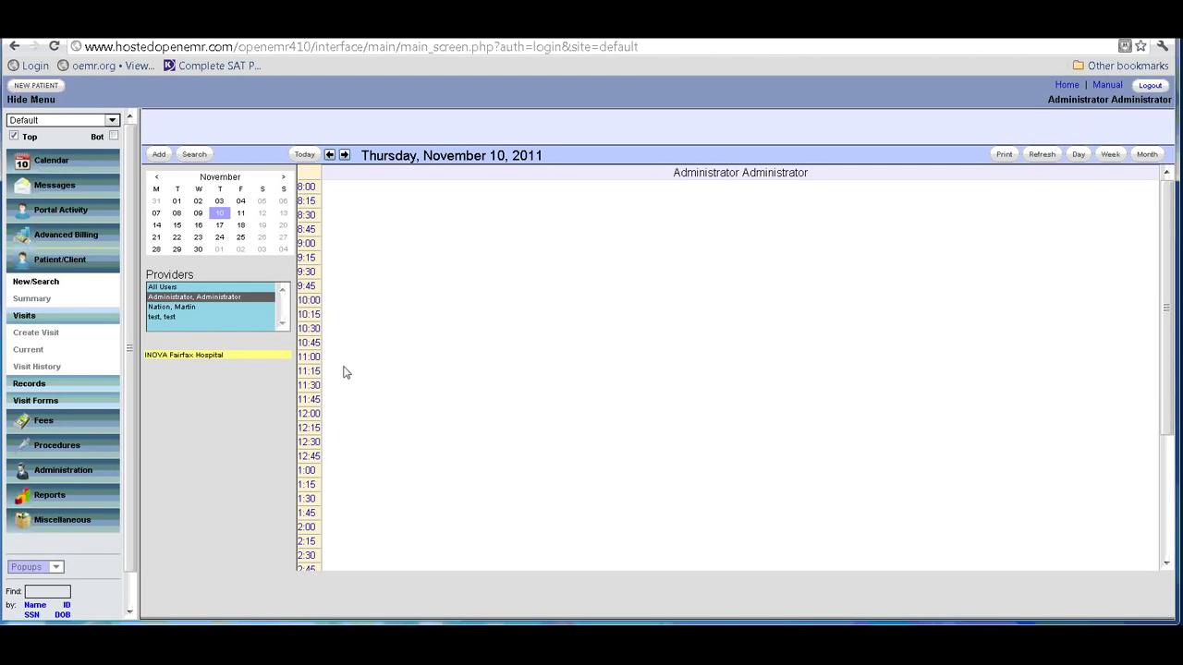
List the patients with a blank search on any field and open the second listed patient's record
scroll(144, 511, down, 1)
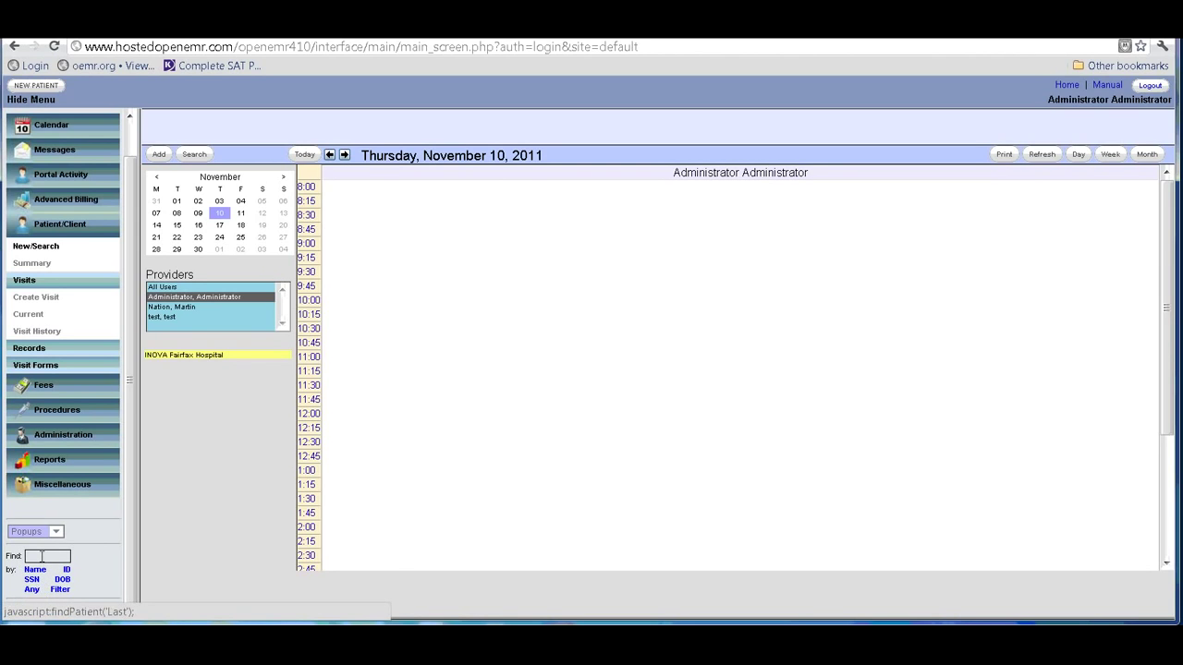
click(41, 560)
click(32, 590)
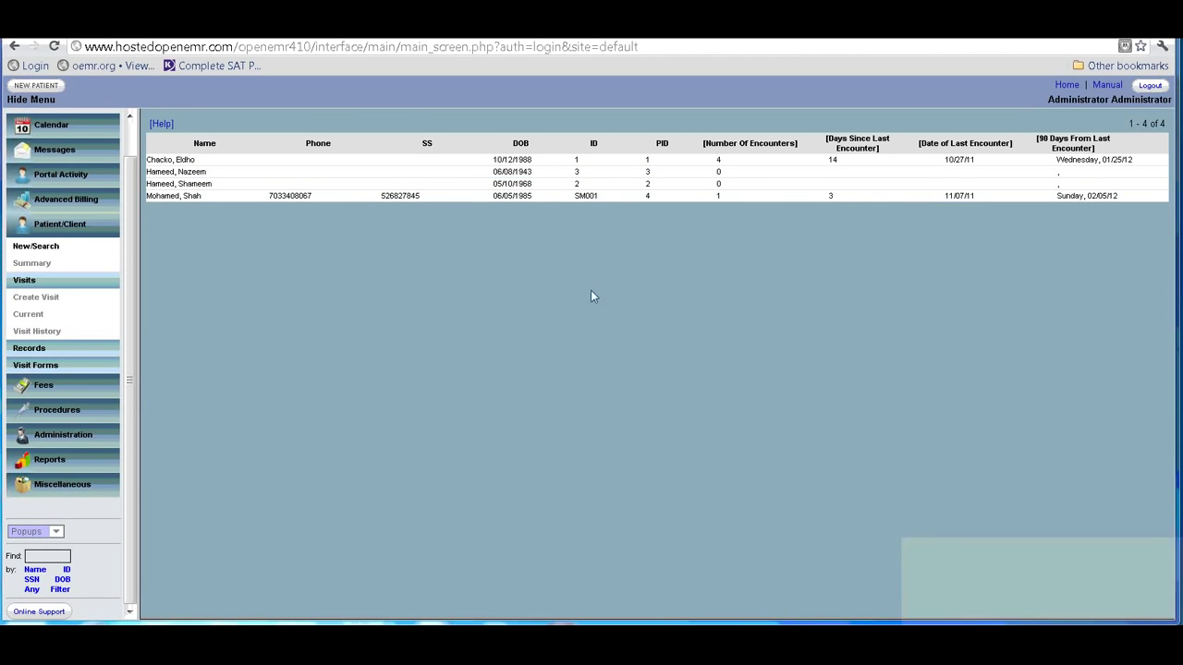
click(505, 176)
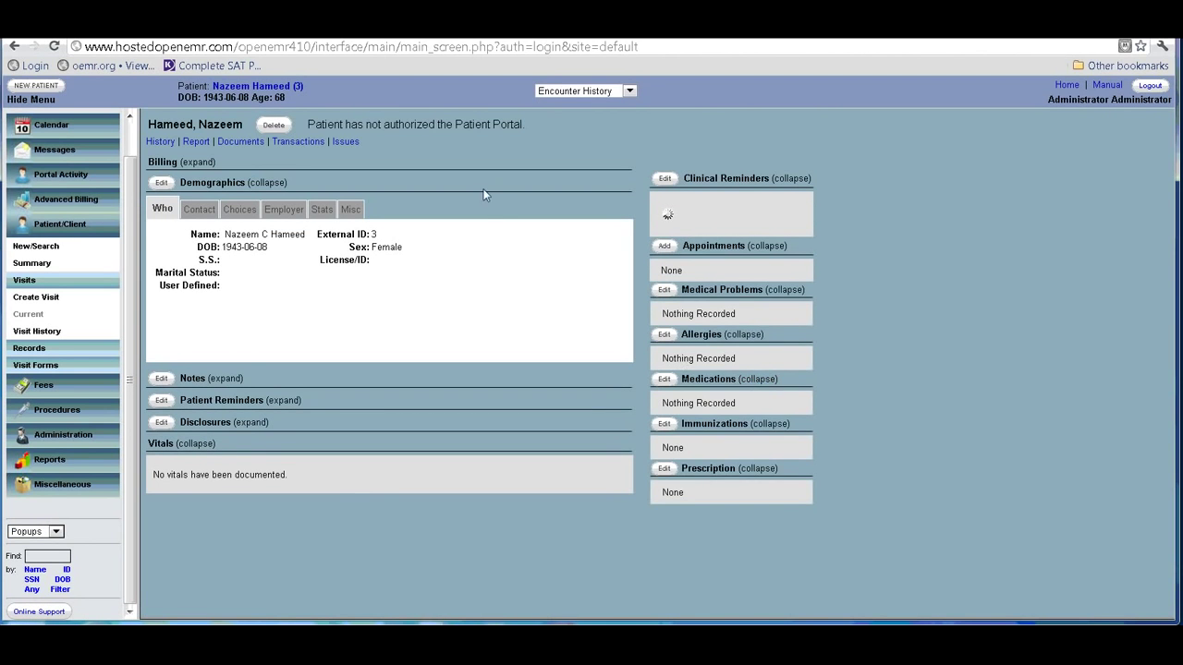
Start a new encounter for the open patient with the brief description "Chest Pain or Stomach pain"
click(632, 90)
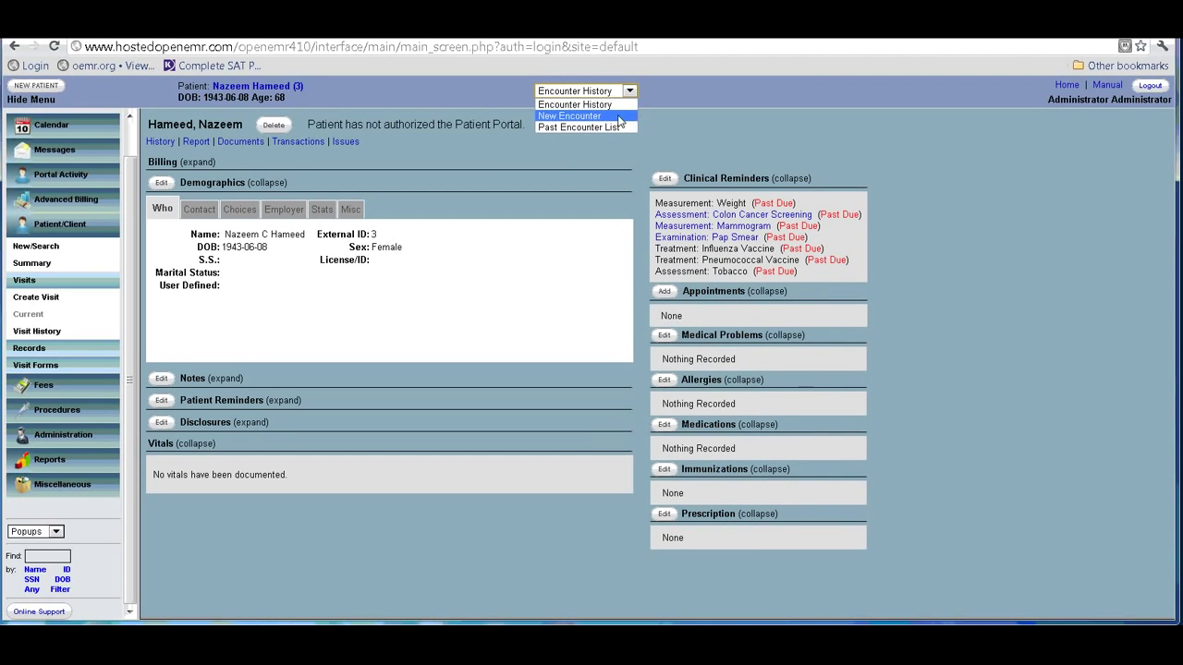
click(618, 120)
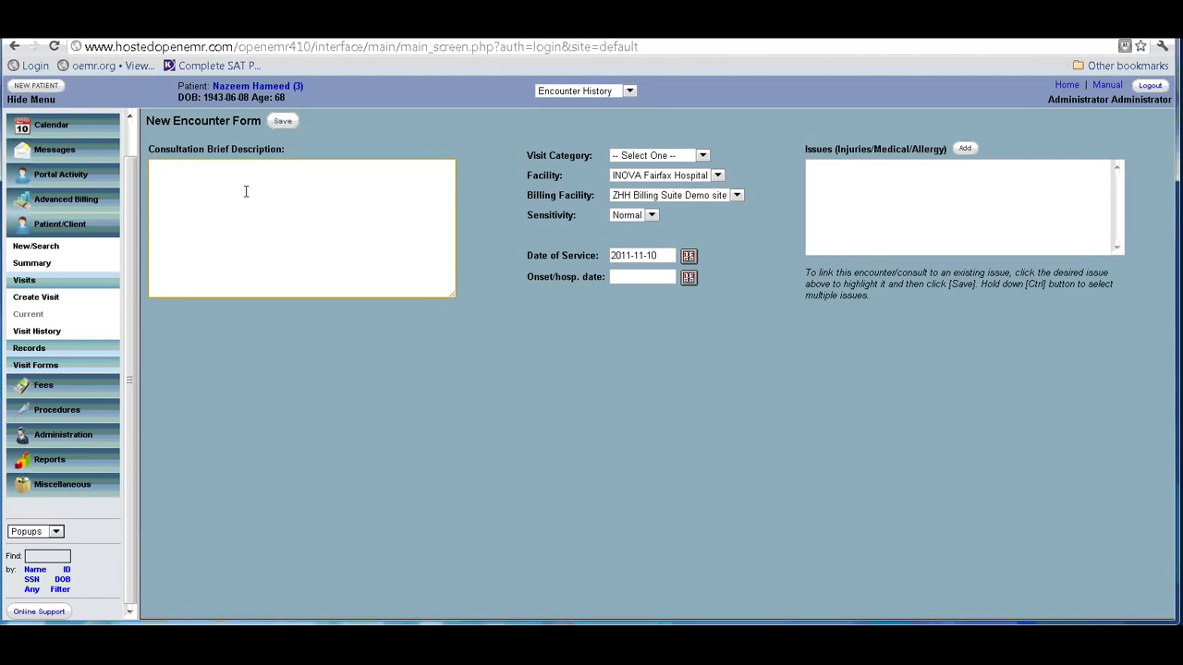
text(Chest Pain or Stomach pain)
Save the encounter with visit category Established Patient, facility INOVA Fairfax Hospital and billing facility ZHH Billing Suite Demo site
click(703, 156)
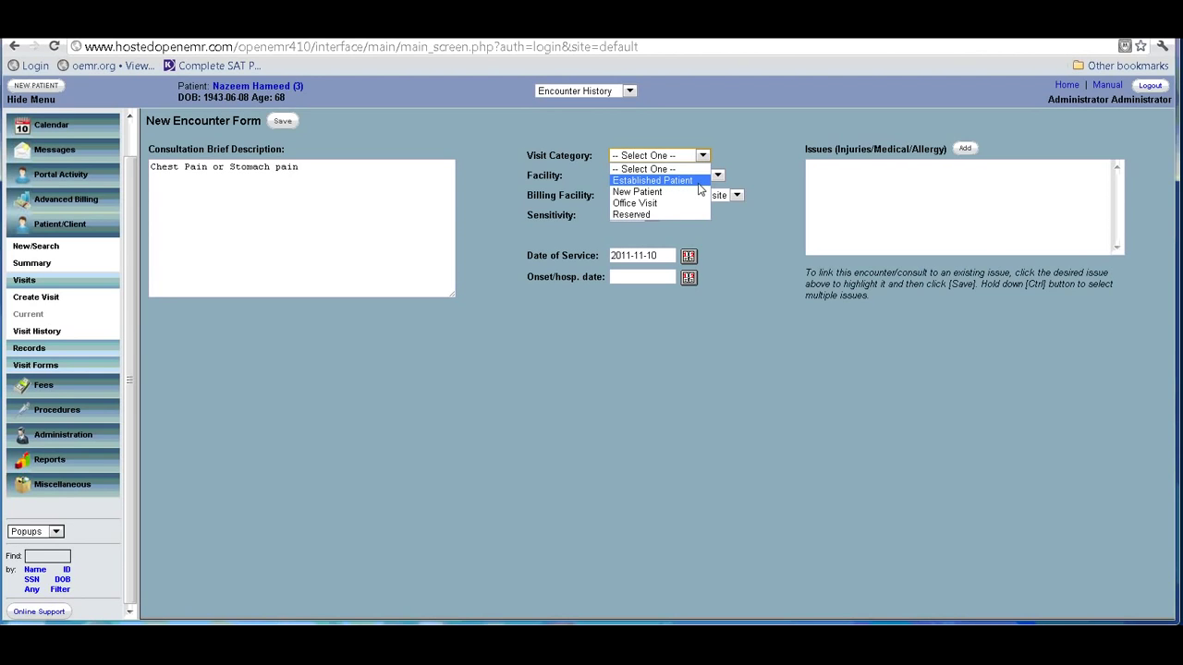
click(653, 180)
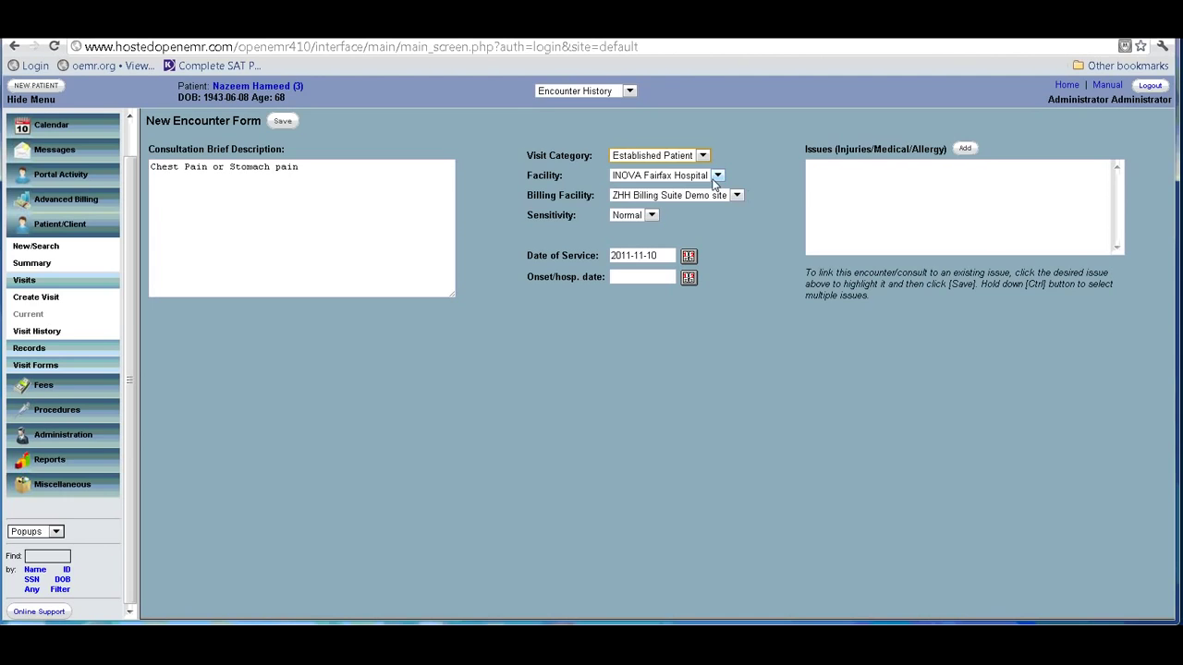
click(718, 177)
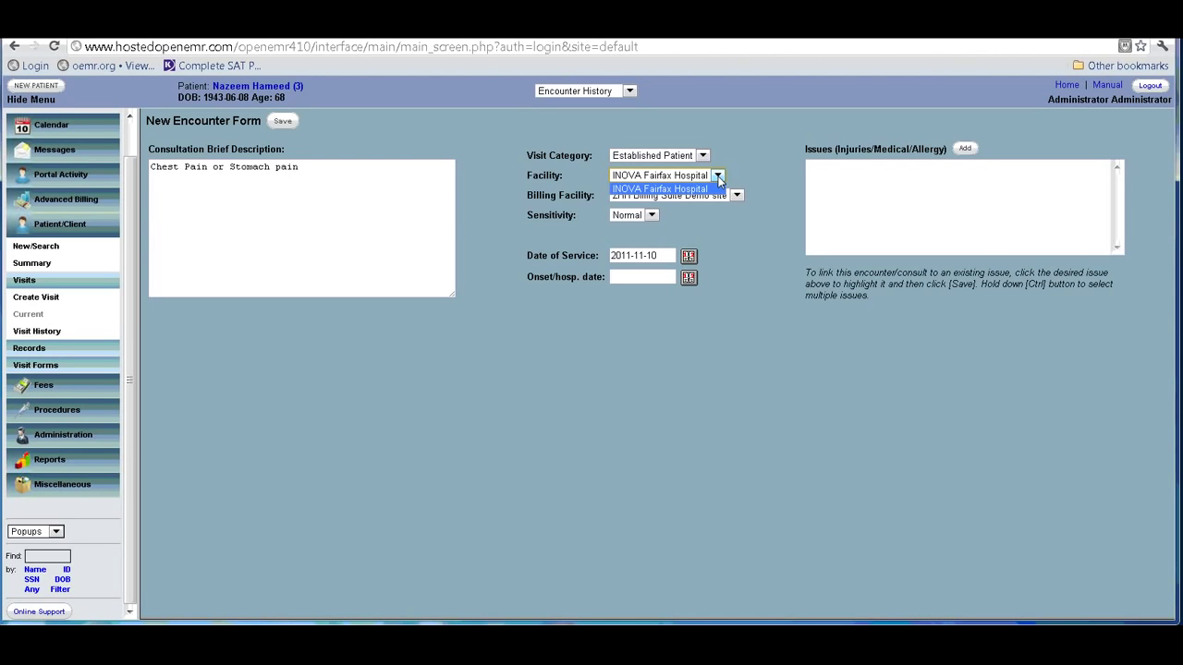
click(720, 190)
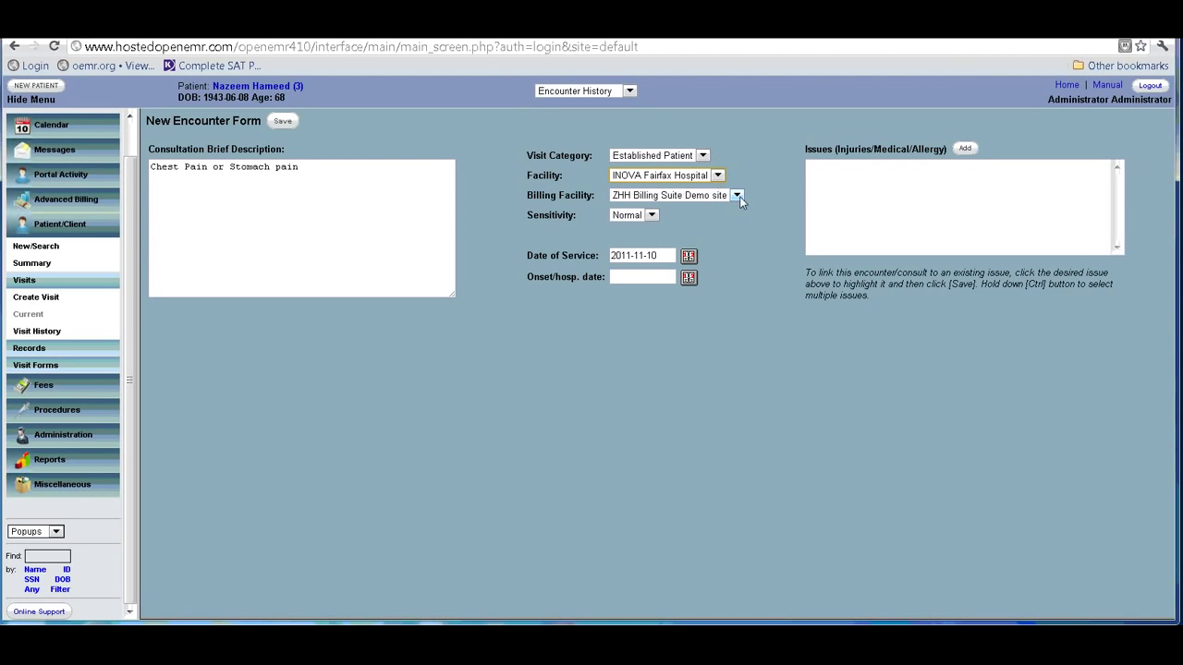
click(738, 197)
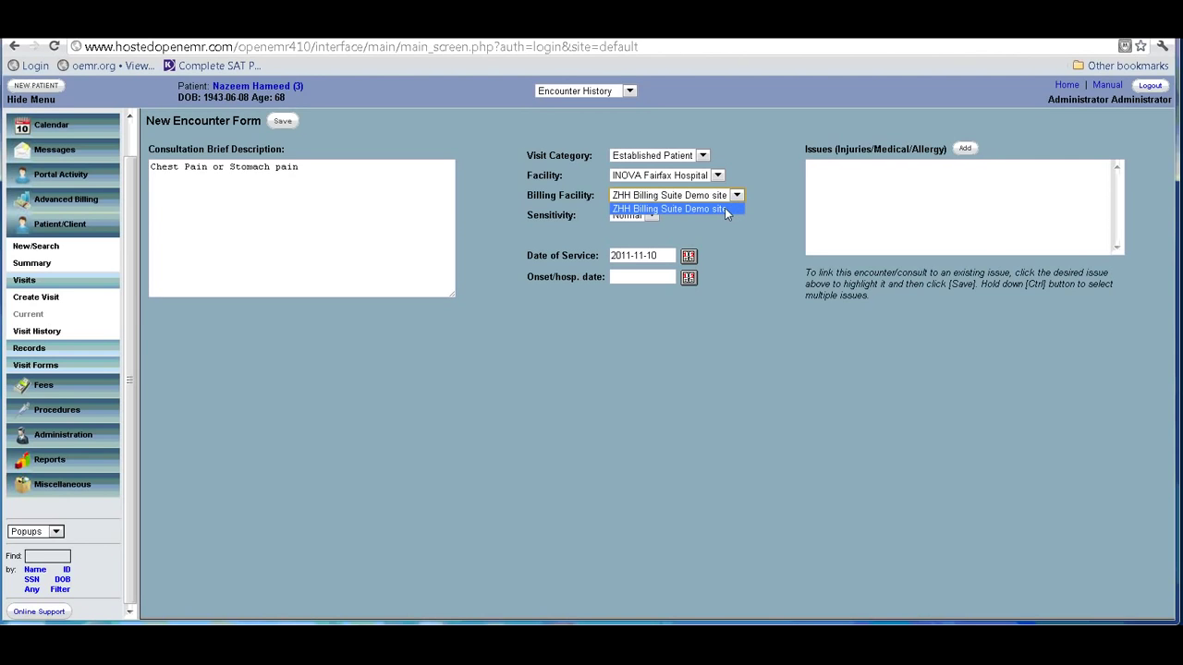
click(724, 208)
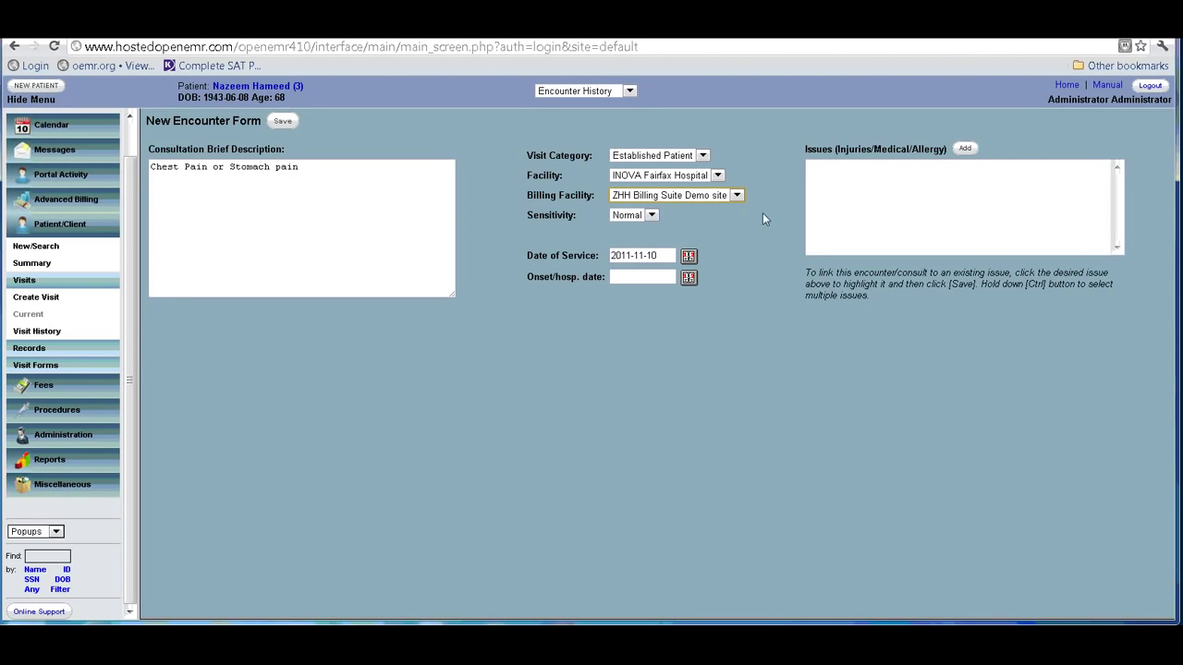
click(653, 256)
click(283, 123)
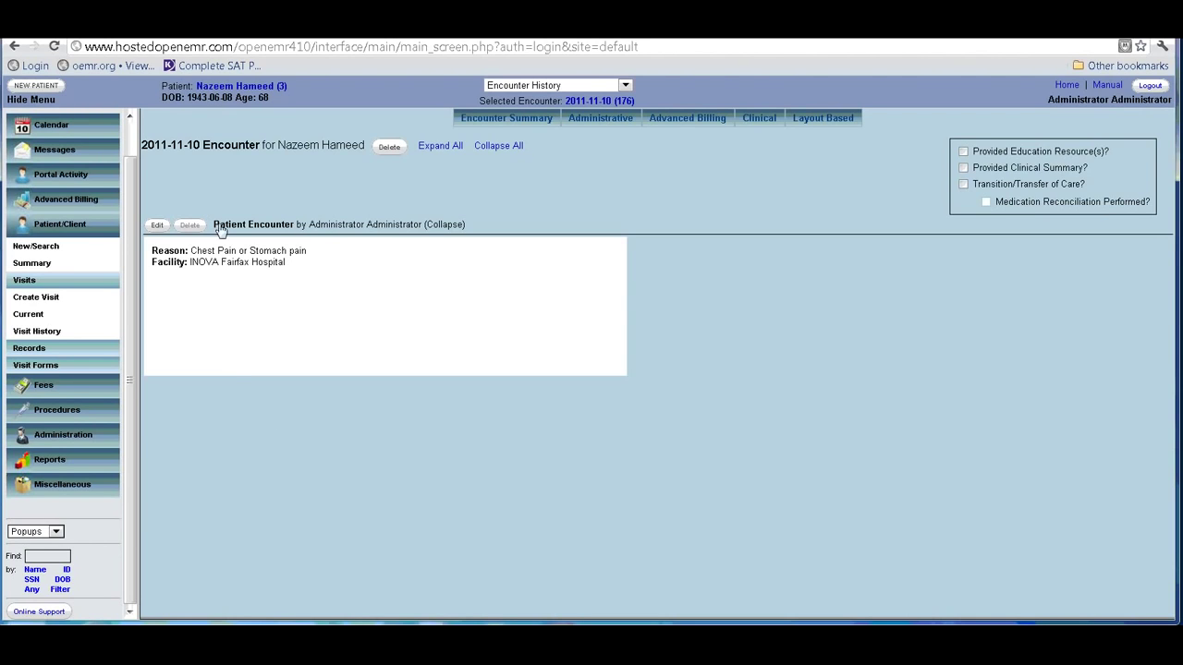
Start a calendar appointment at 4:15 PM on November 10, 2011 with the category Established Patient
click(55, 130)
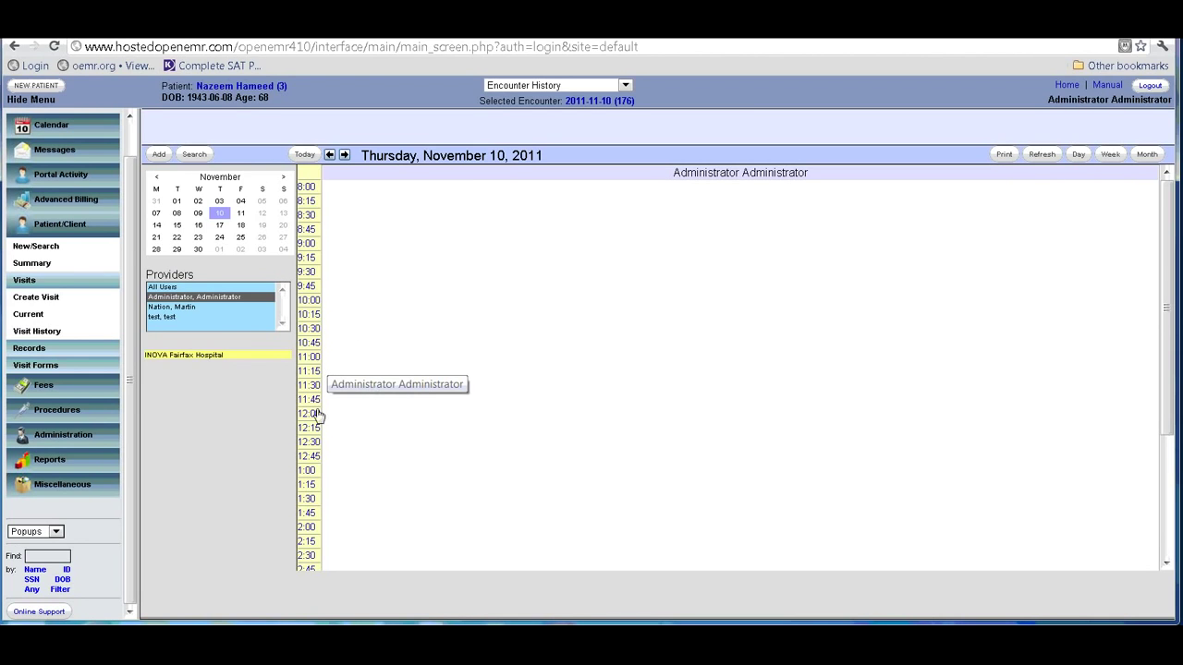
scroll(343, 354, down, 3)
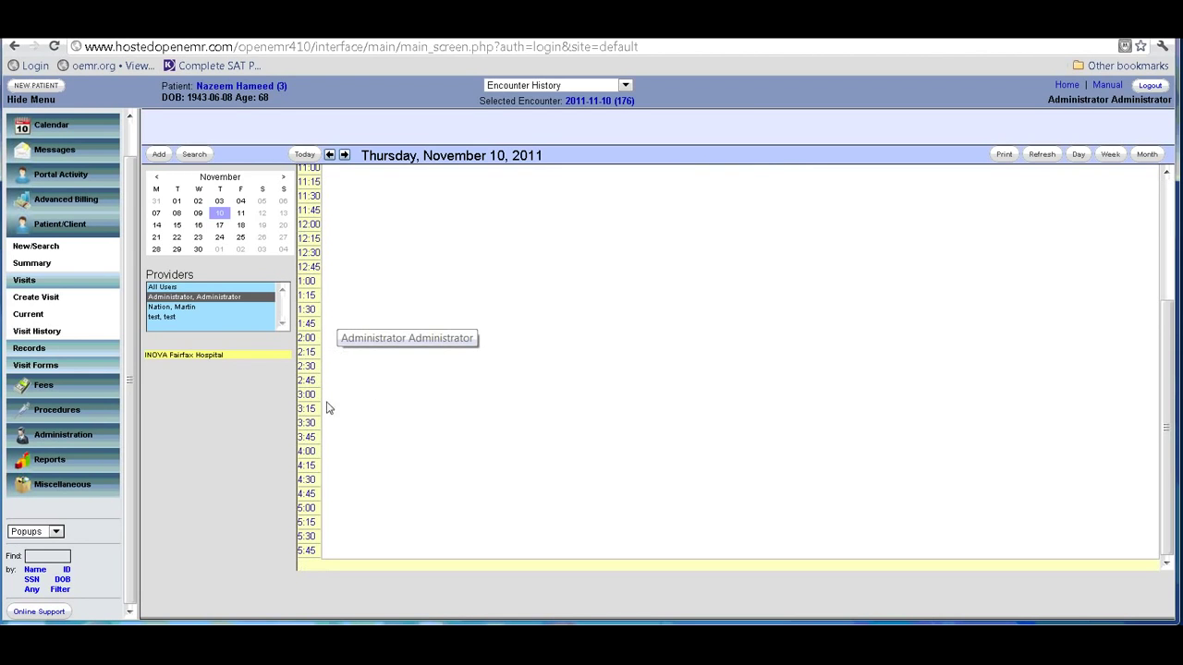
click(310, 466)
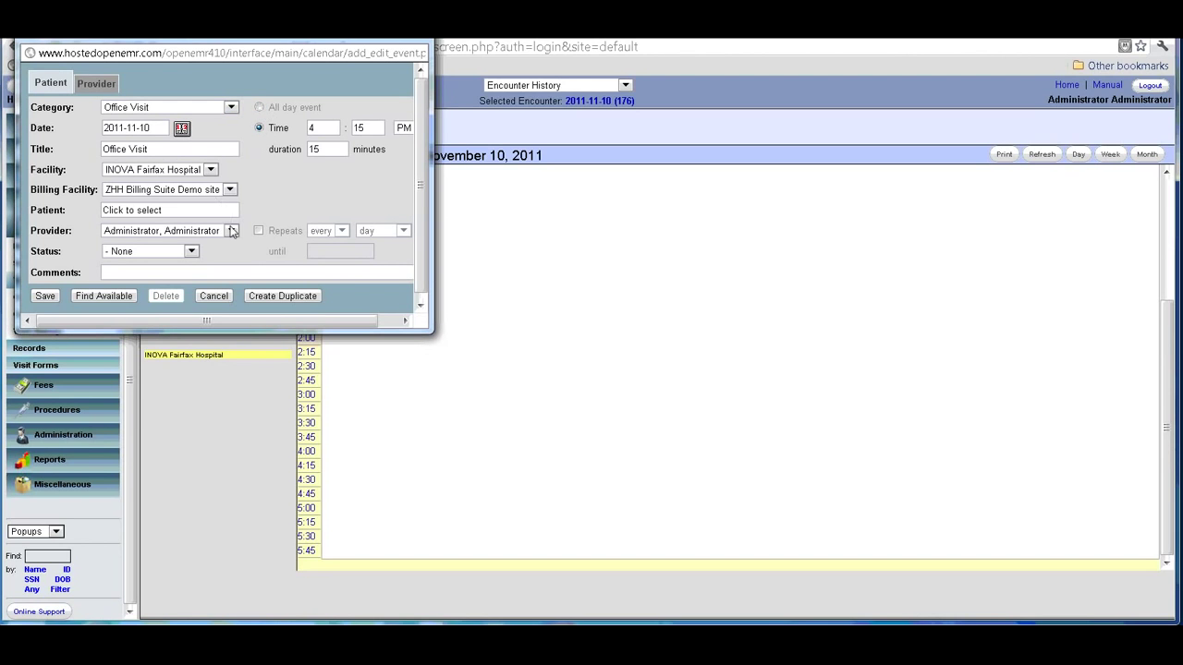
click(231, 108)
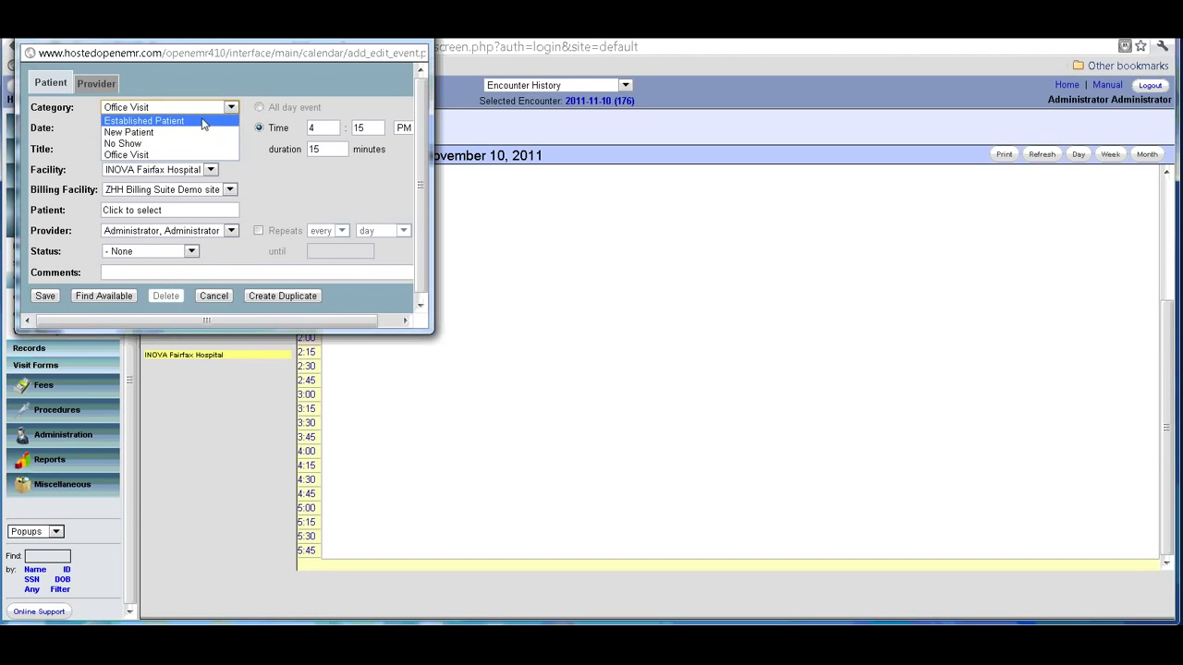
click(198, 122)
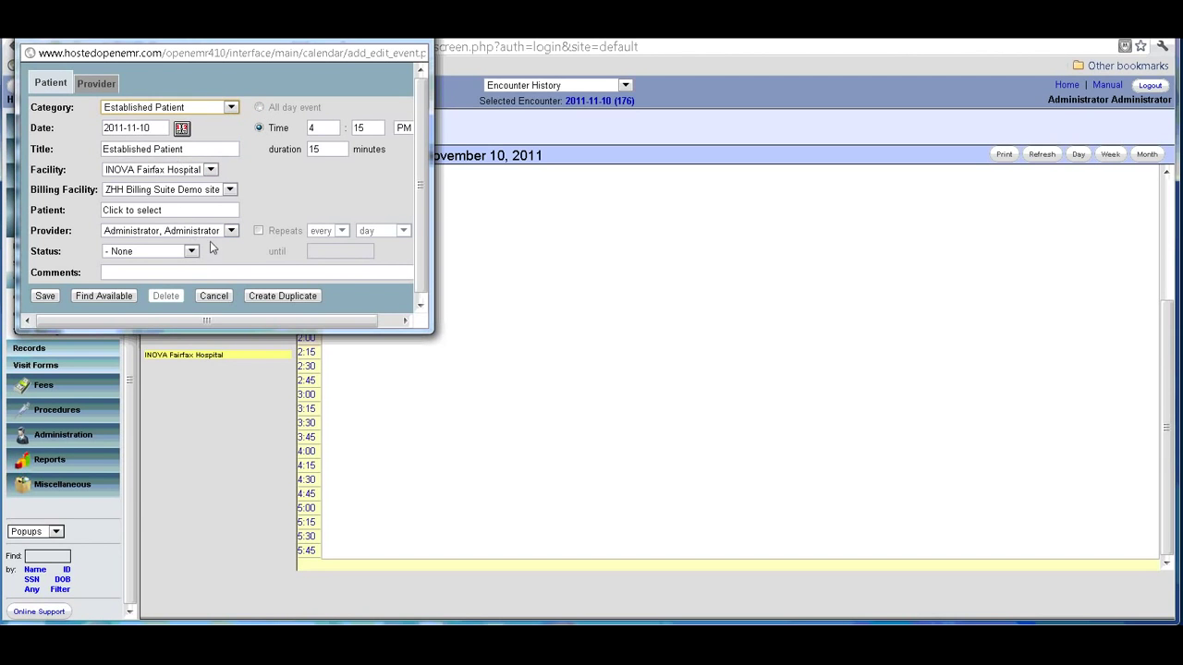
Find the patient by surname and assign the matching record to the appointment
click(141, 210)
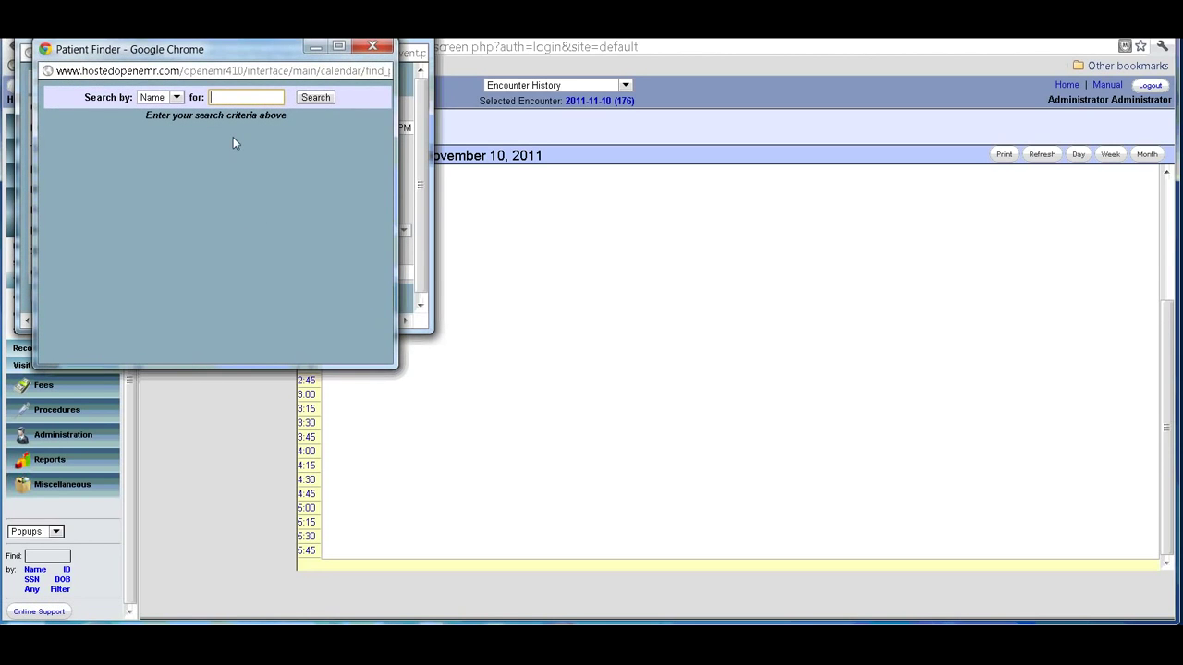
text(chacko)
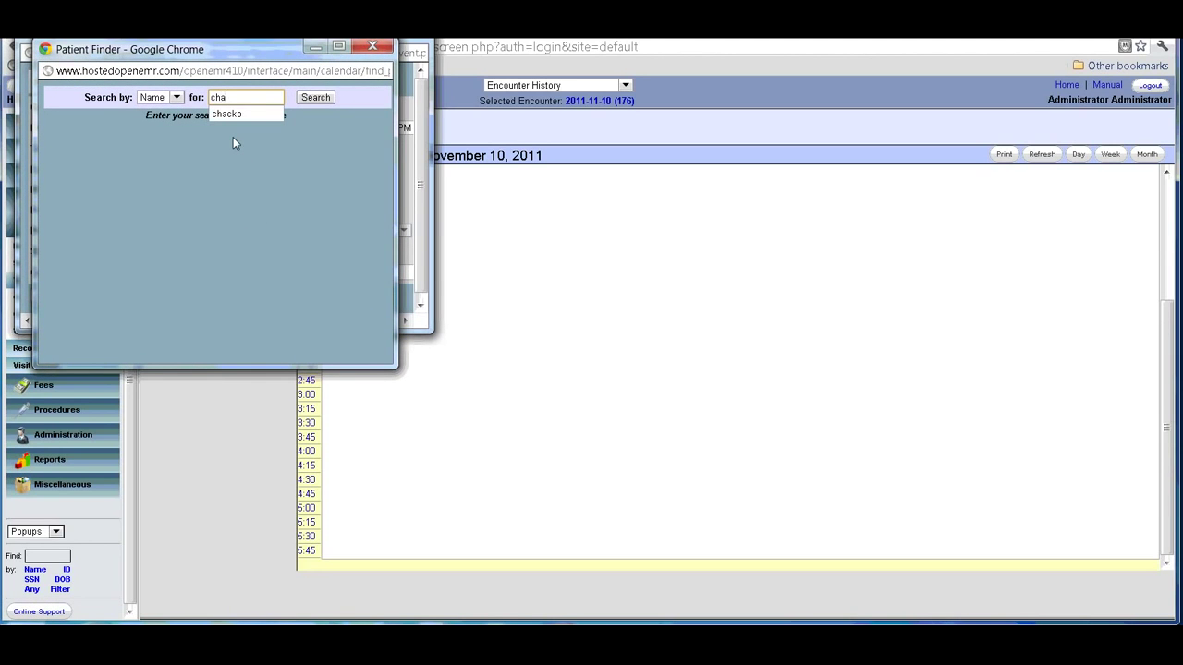
click(315, 97)
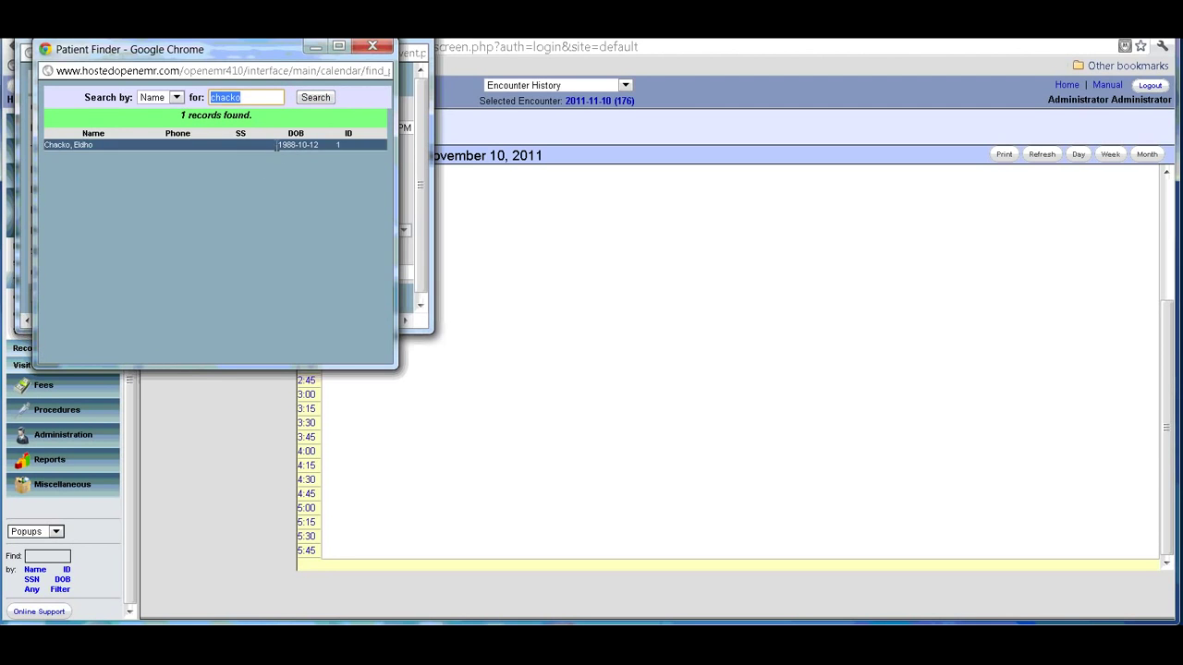
click(275, 145)
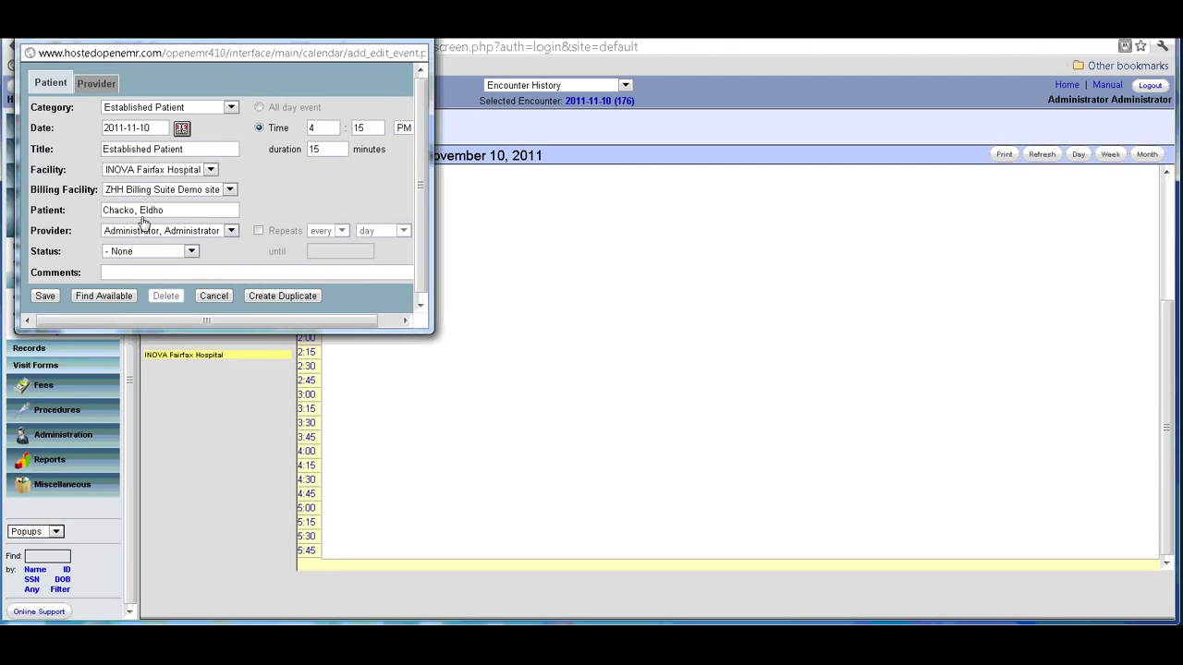
Assign the second listed provider to the appointment and save it
click(230, 231)
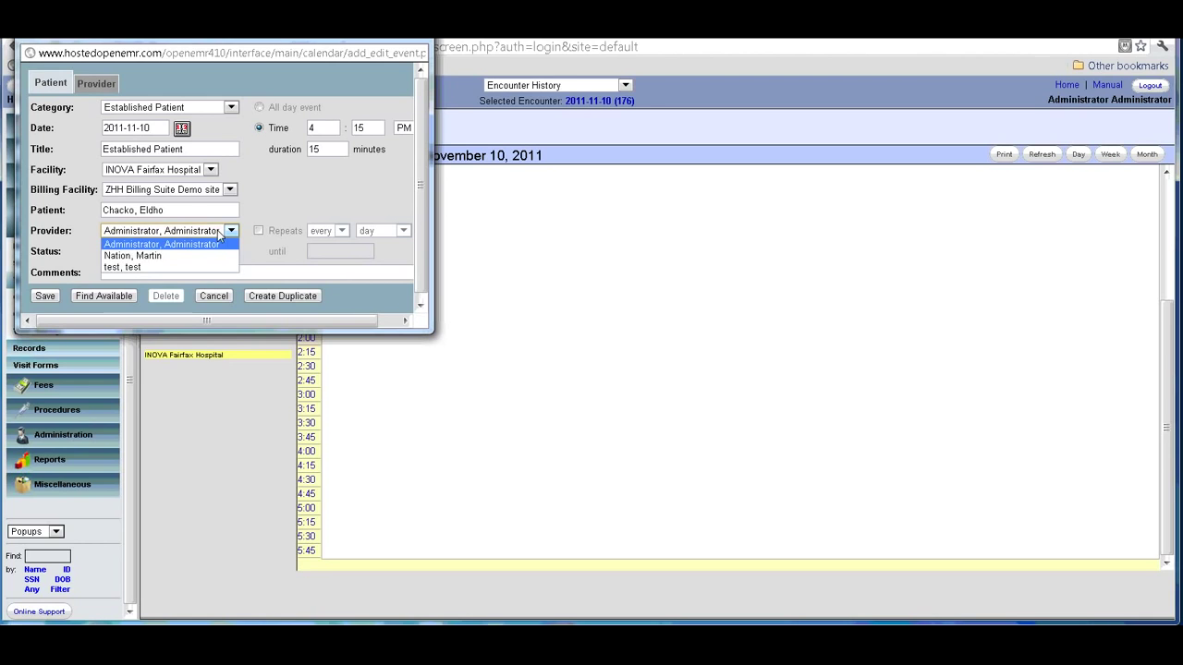
click(143, 254)
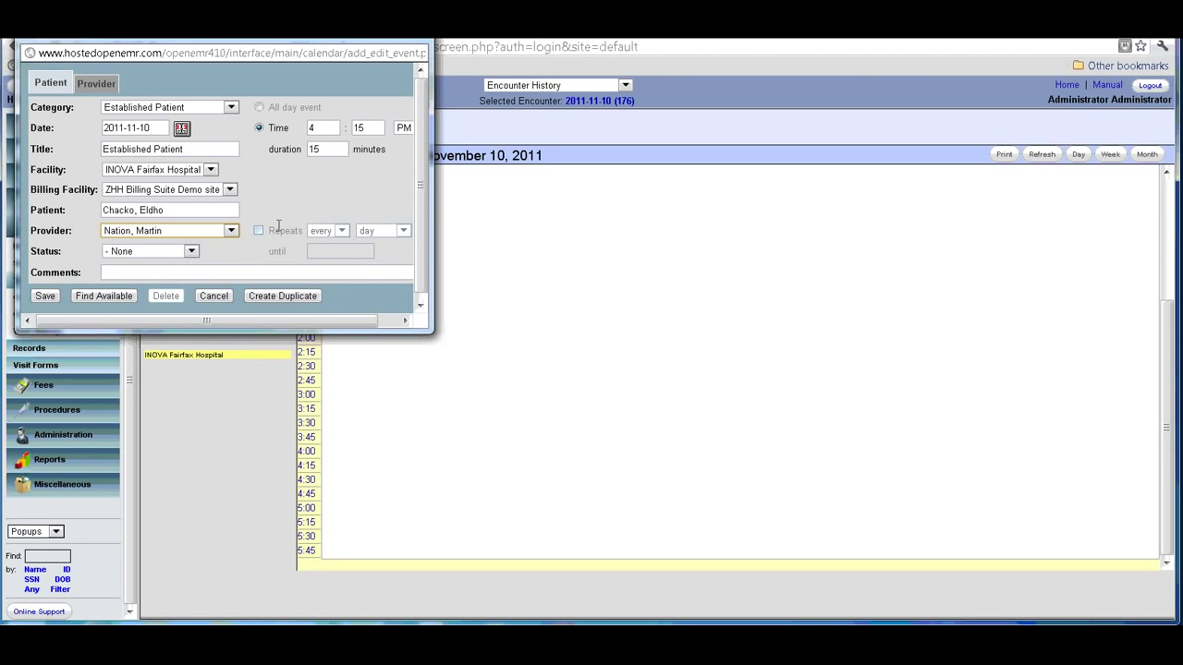
click(50, 298)
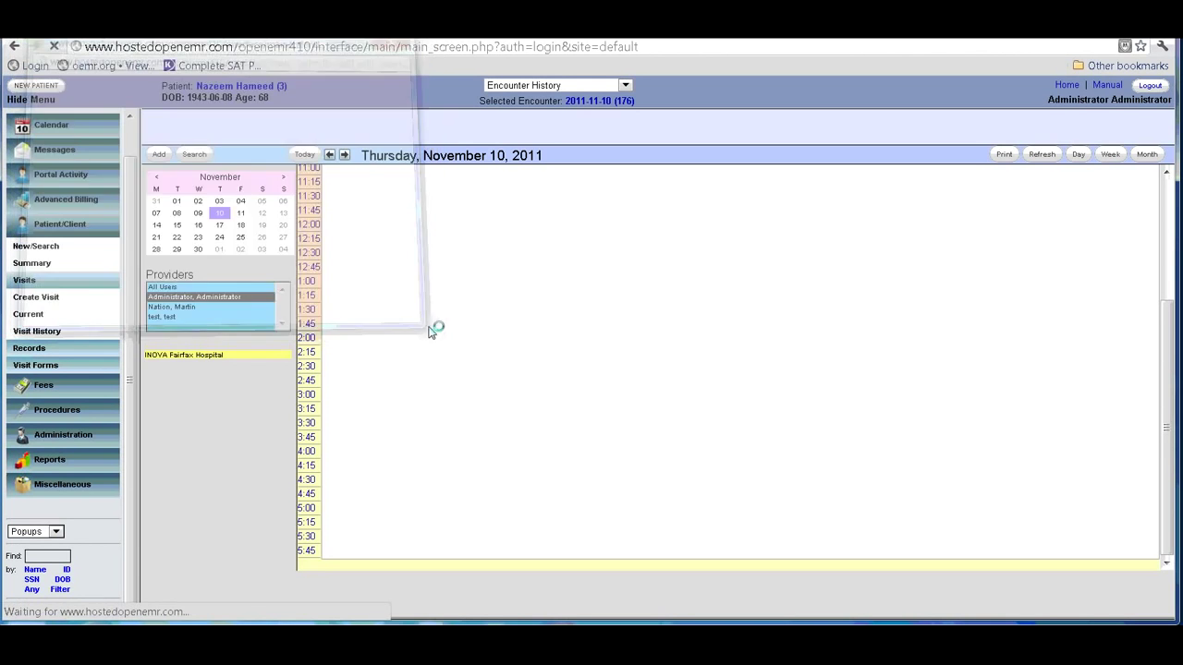
Show the assigned provider's schedule for the day and open the patient's 4:15 appointment
scroll(445, 375, down, 3)
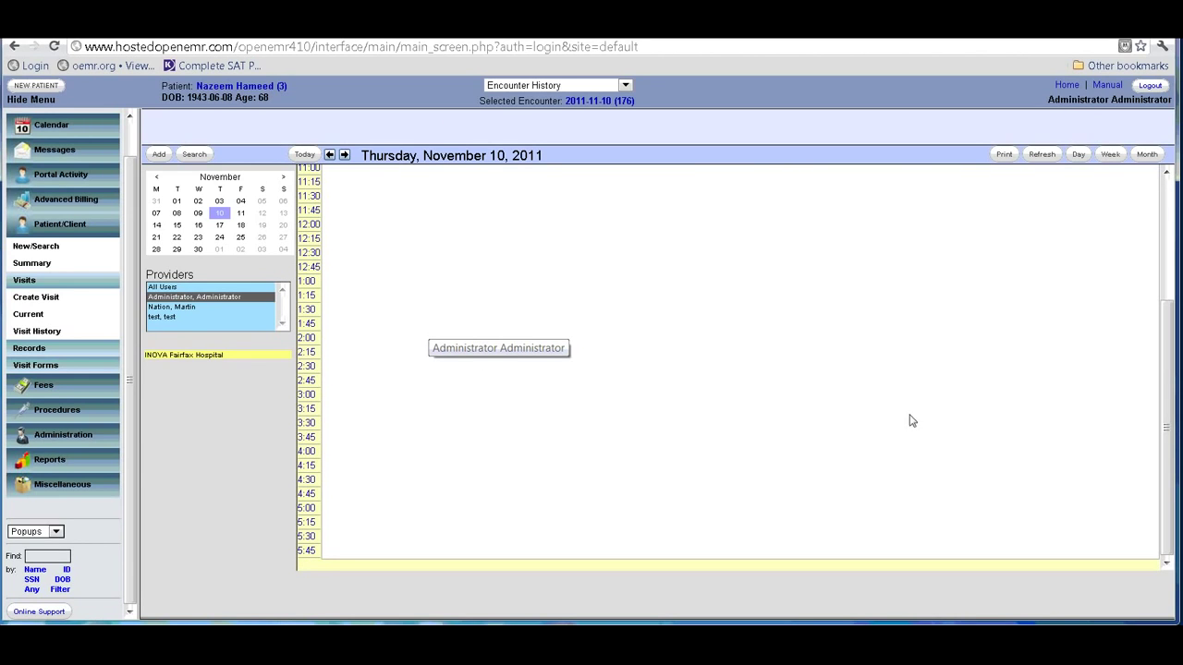
click(190, 308)
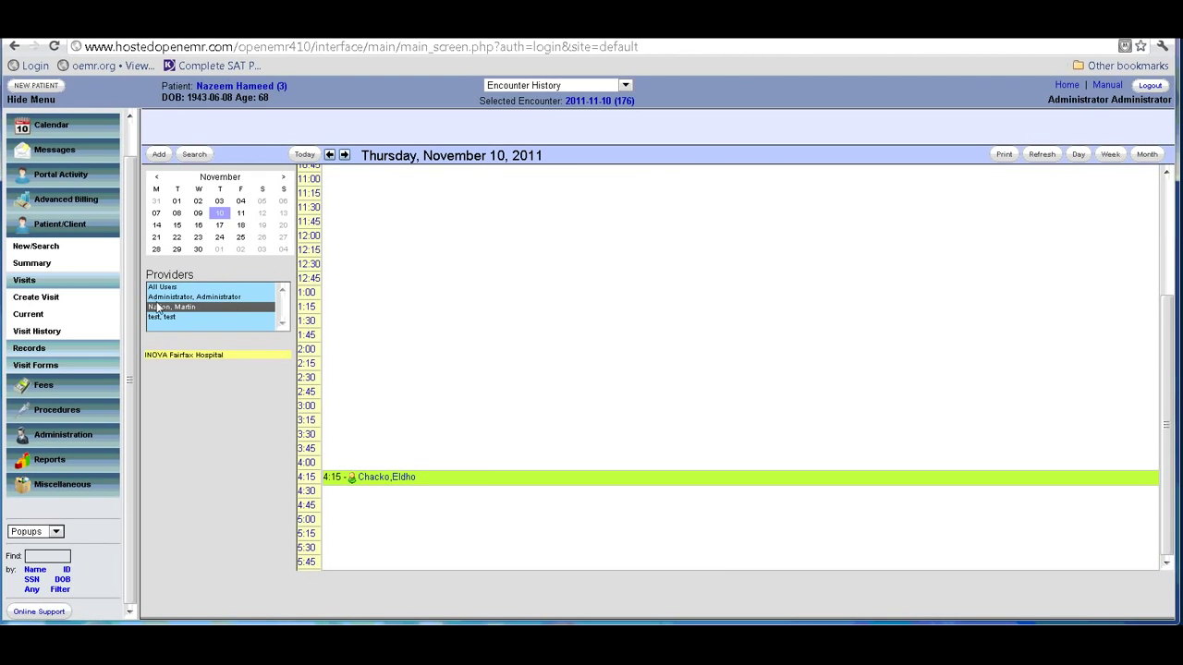
mouse_move(395, 476)
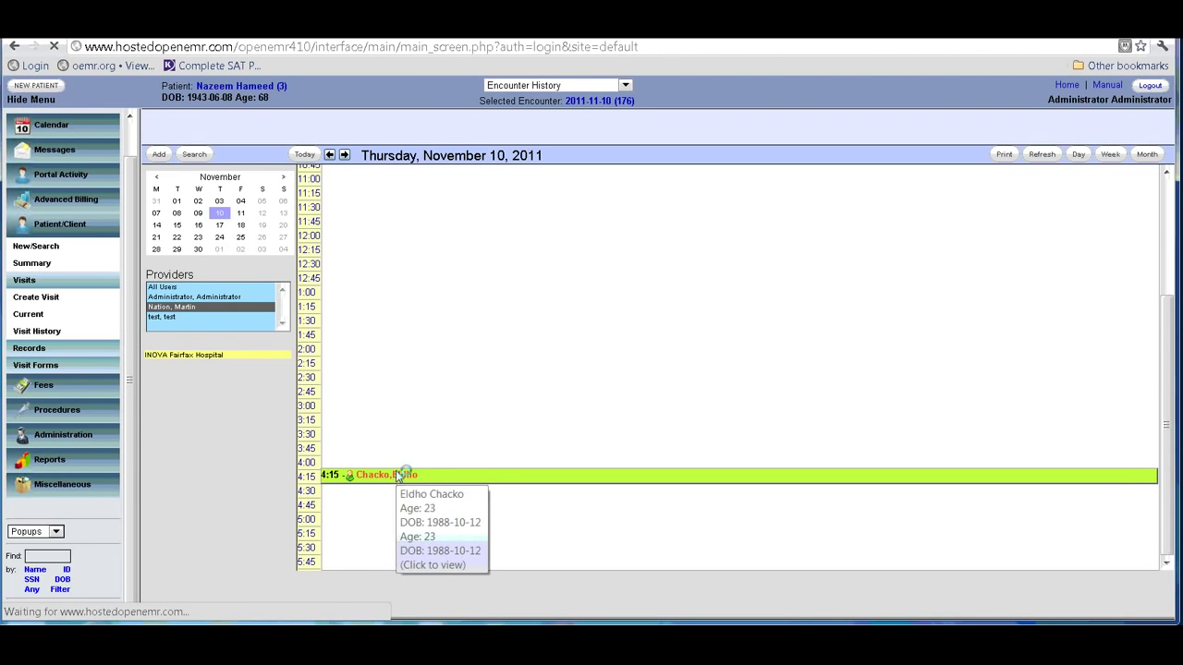
click(398, 476)
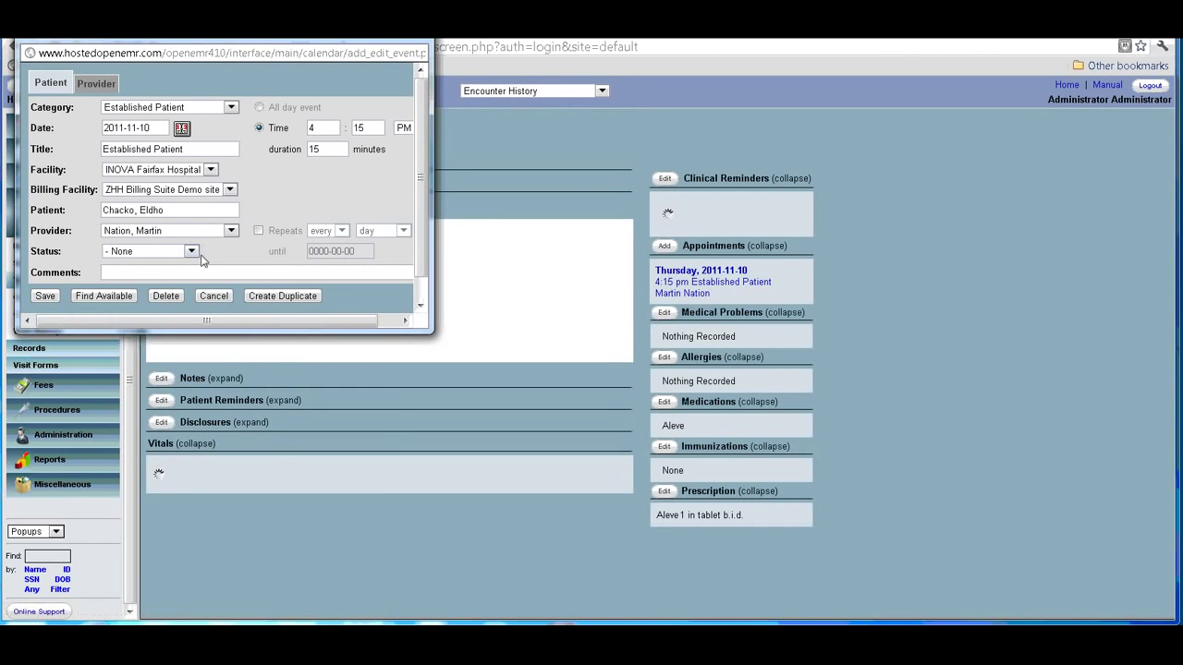
Set the appointment's status to "@ Arrived", save it and acknowledge the new encounter
click(192, 252)
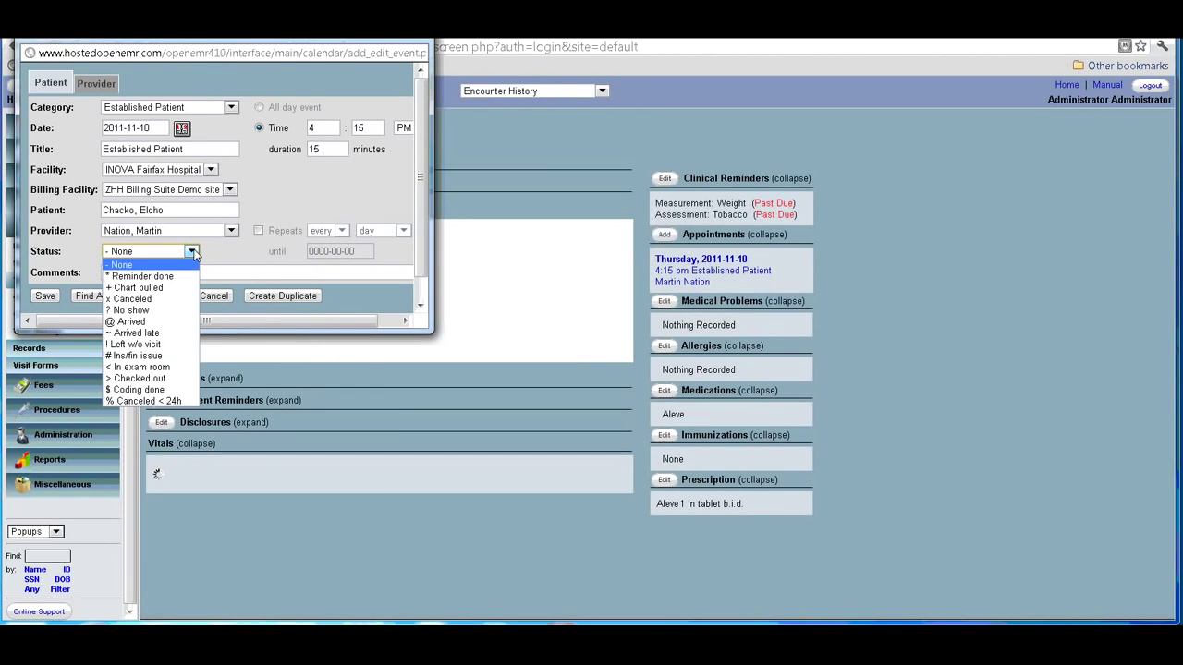
click(185, 325)
click(45, 296)
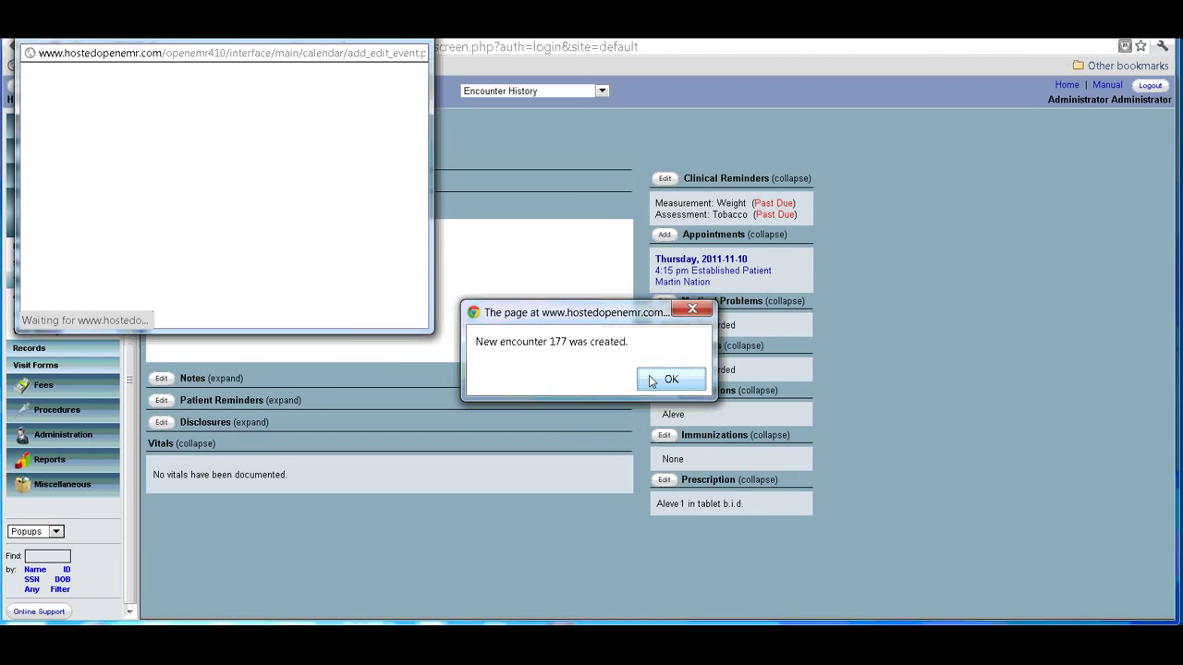
click(650, 380)
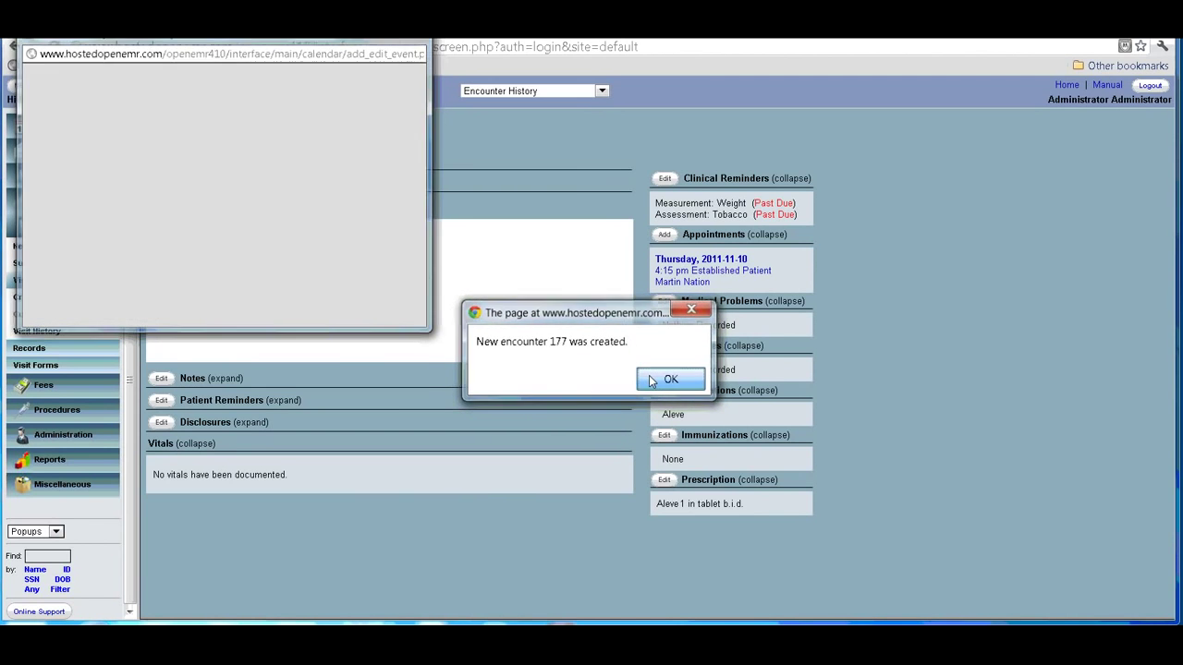
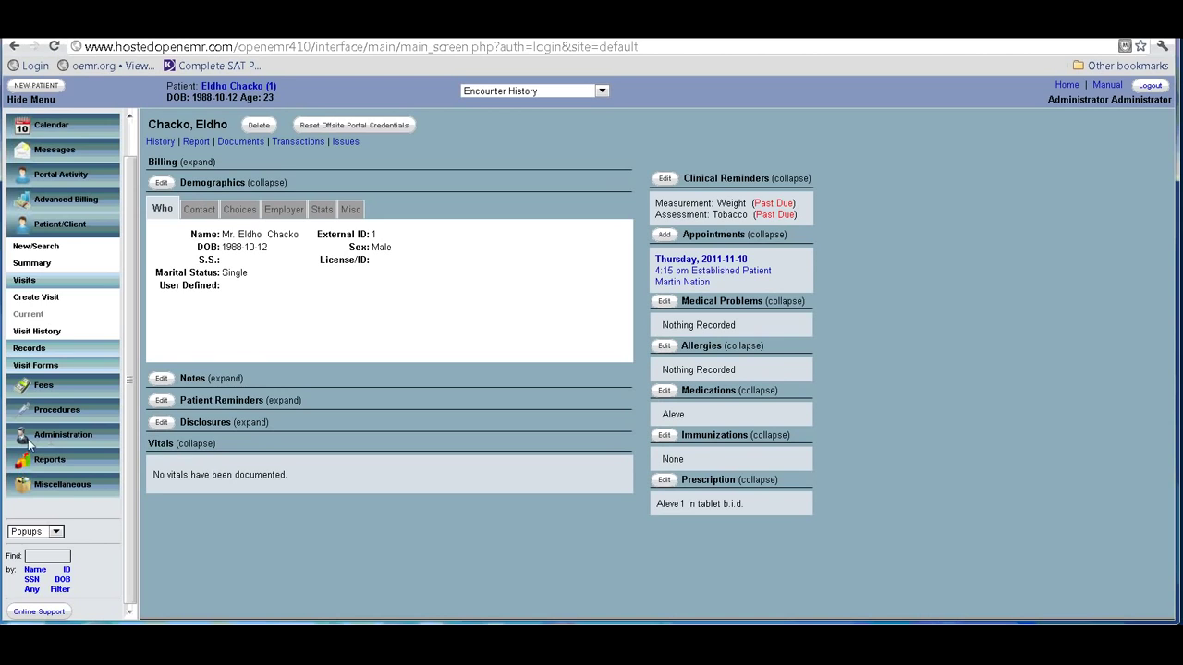
Open the forms administration page and register the Physical Exam form from the unregistered forms
click(65, 441)
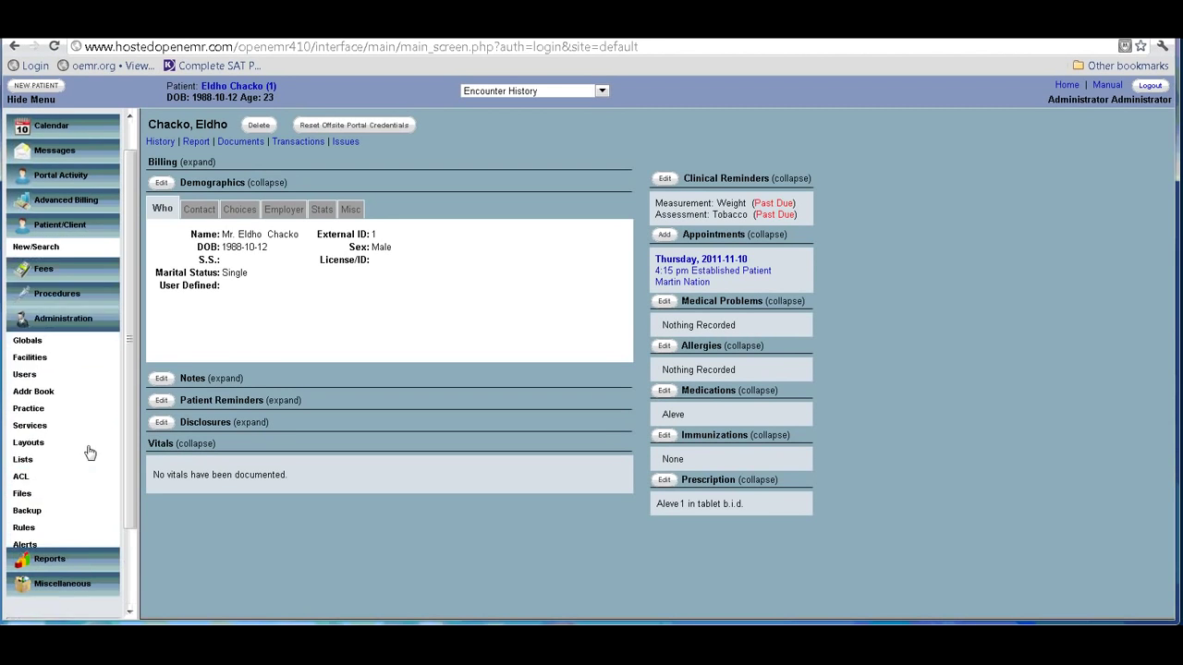
scroll(122, 345, down, 3)
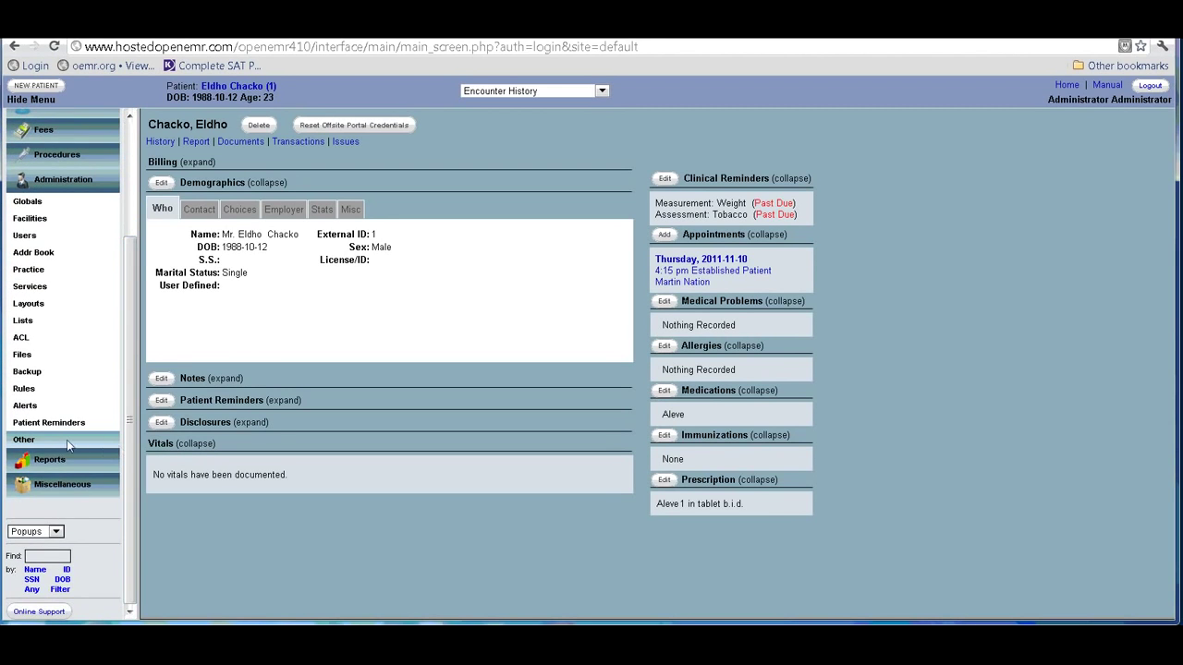
click(25, 440)
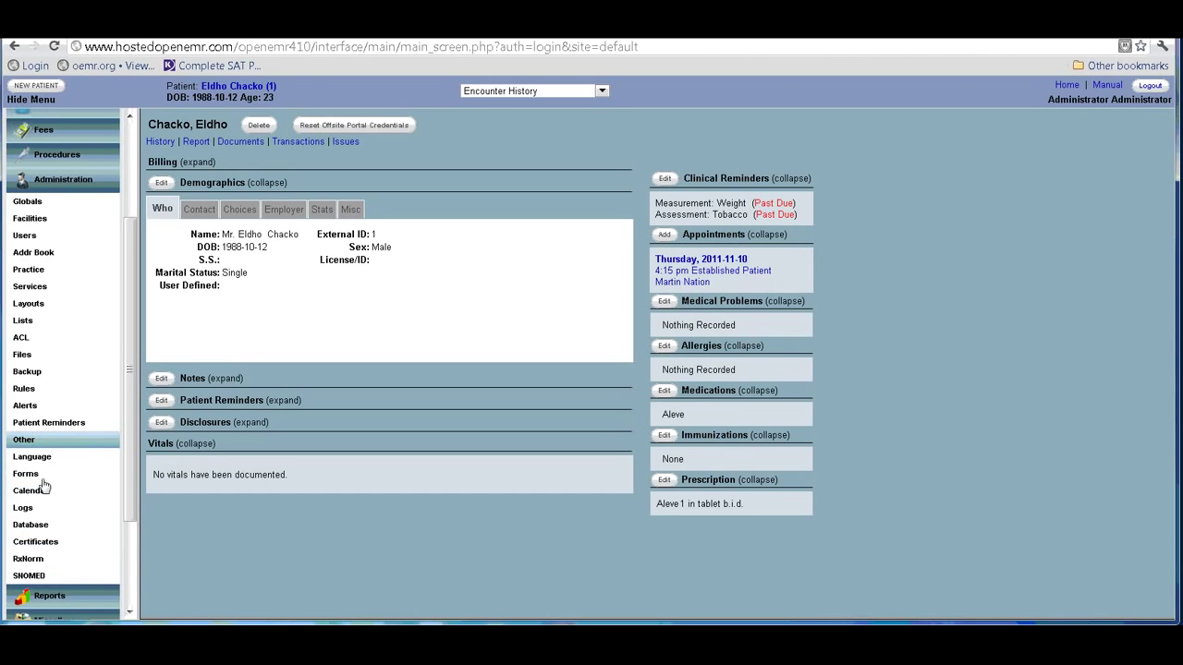
click(28, 475)
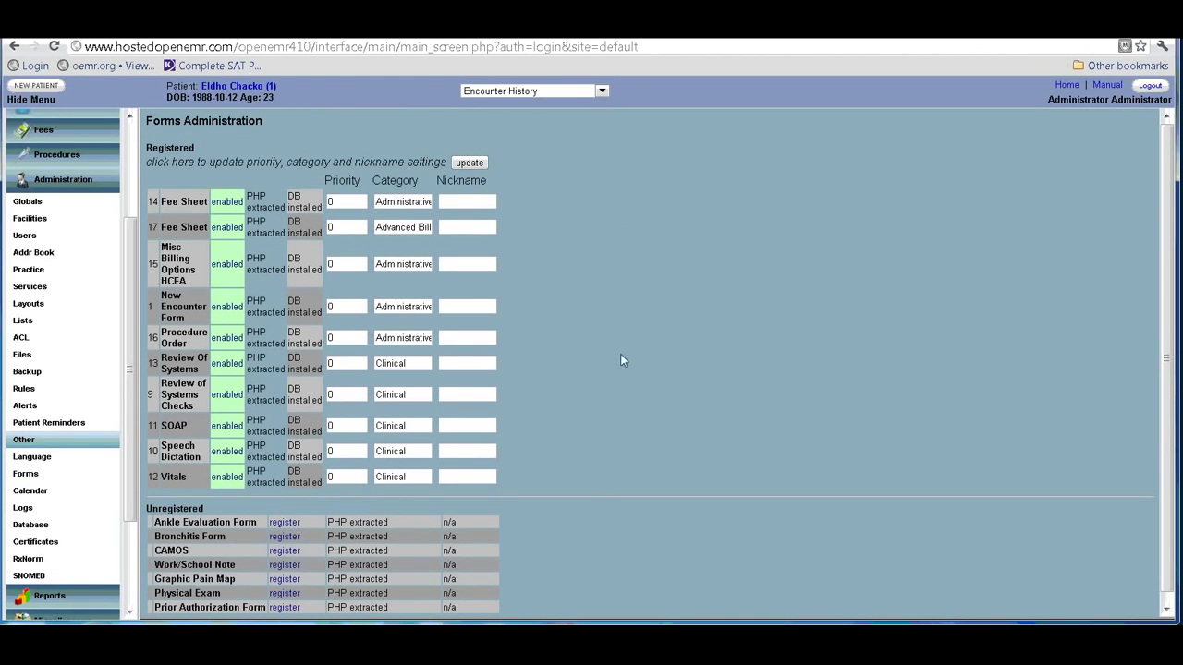
drag(509, 483, 177, 185)
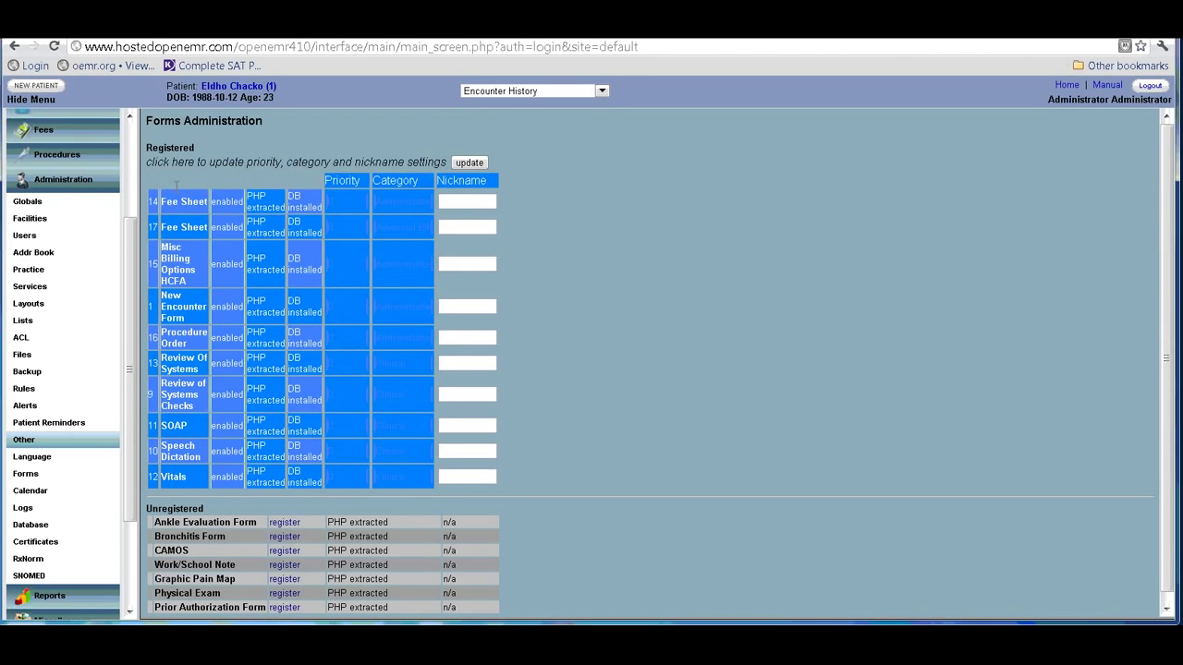
click(672, 242)
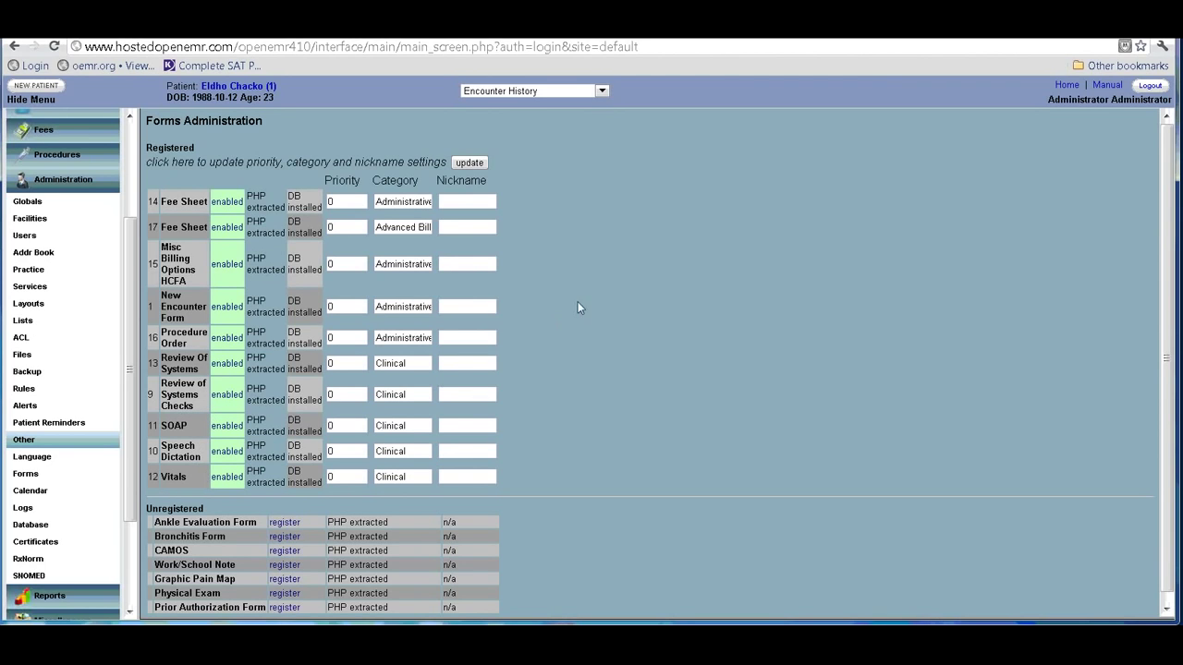
scroll(579, 305, down, 1)
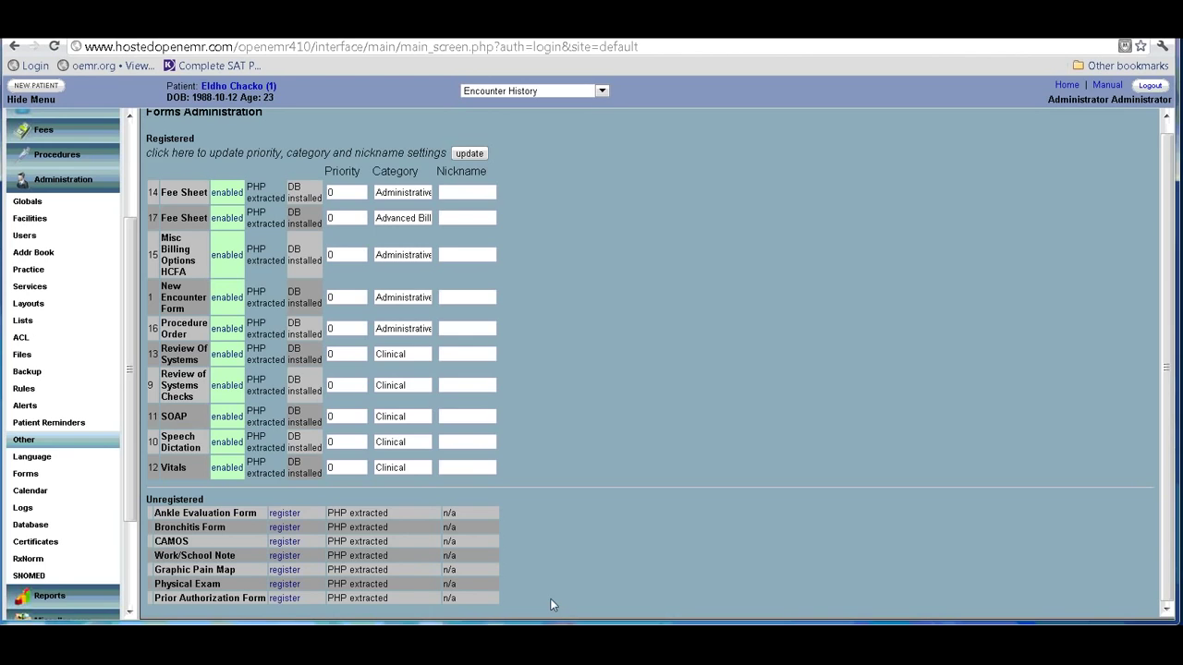
click(289, 586)
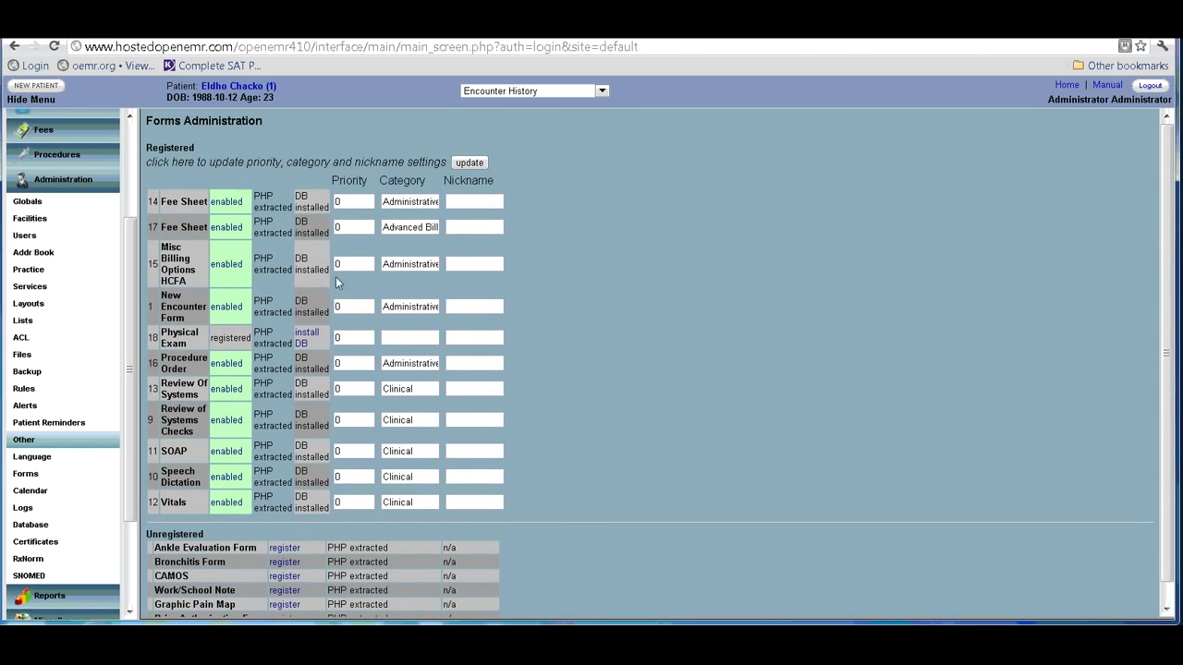
Open the patient's 2011-10-27 encounter and check which forms are available in each form category
click(572, 93)
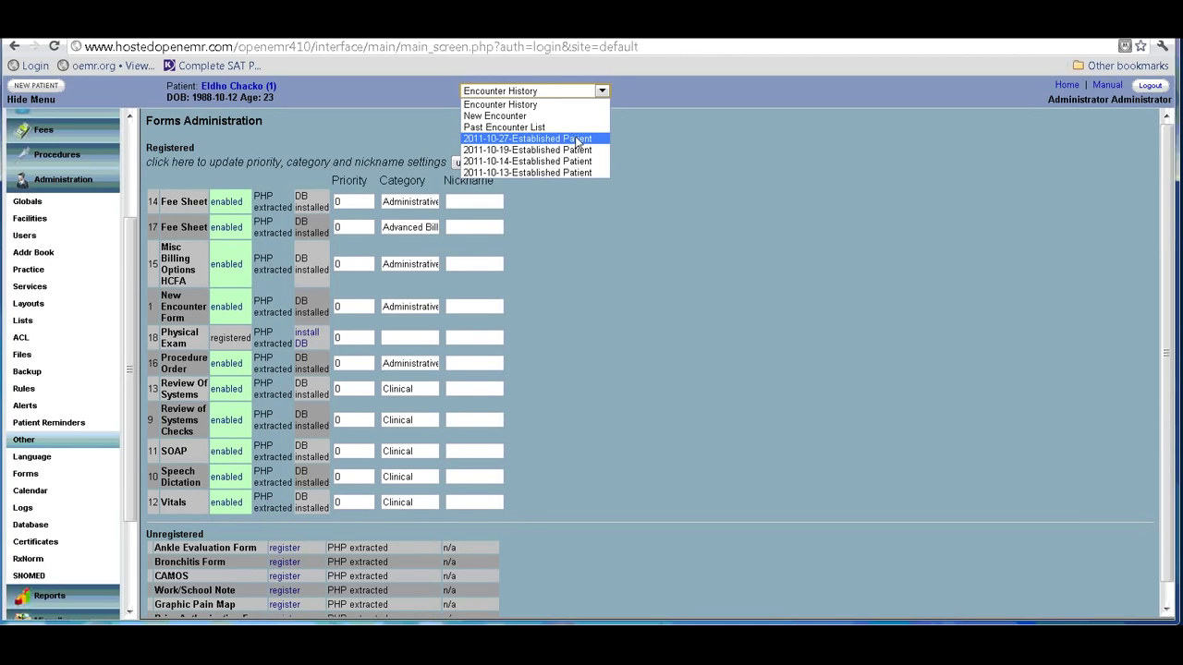
click(577, 140)
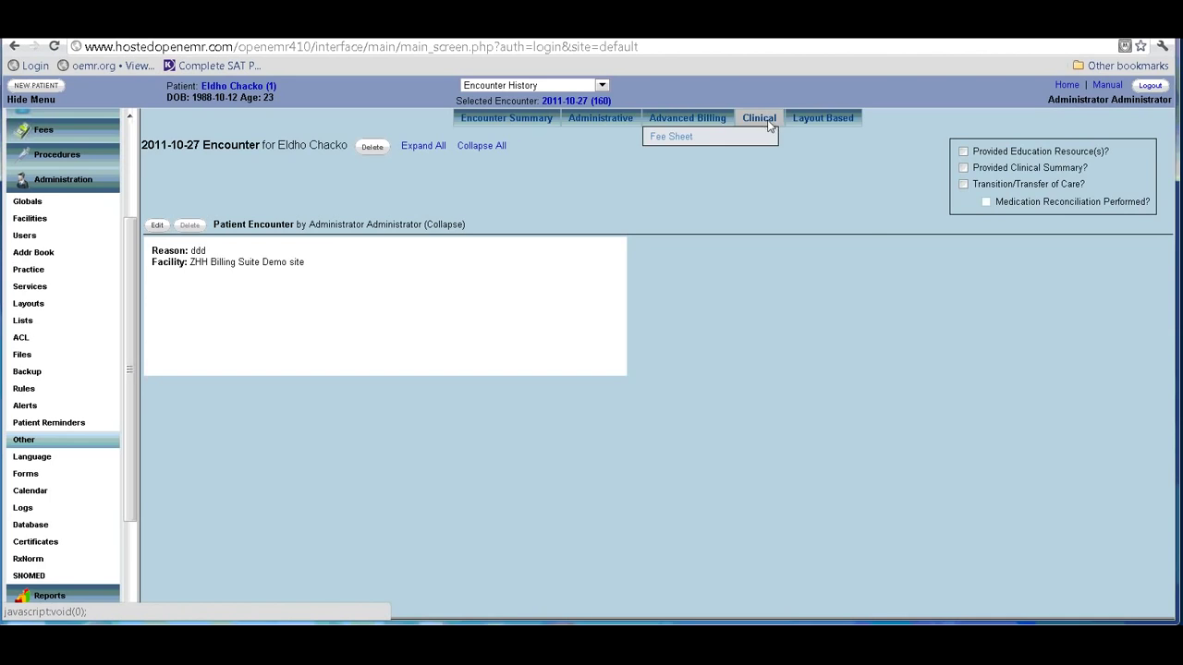
mouse_move(804, 123)
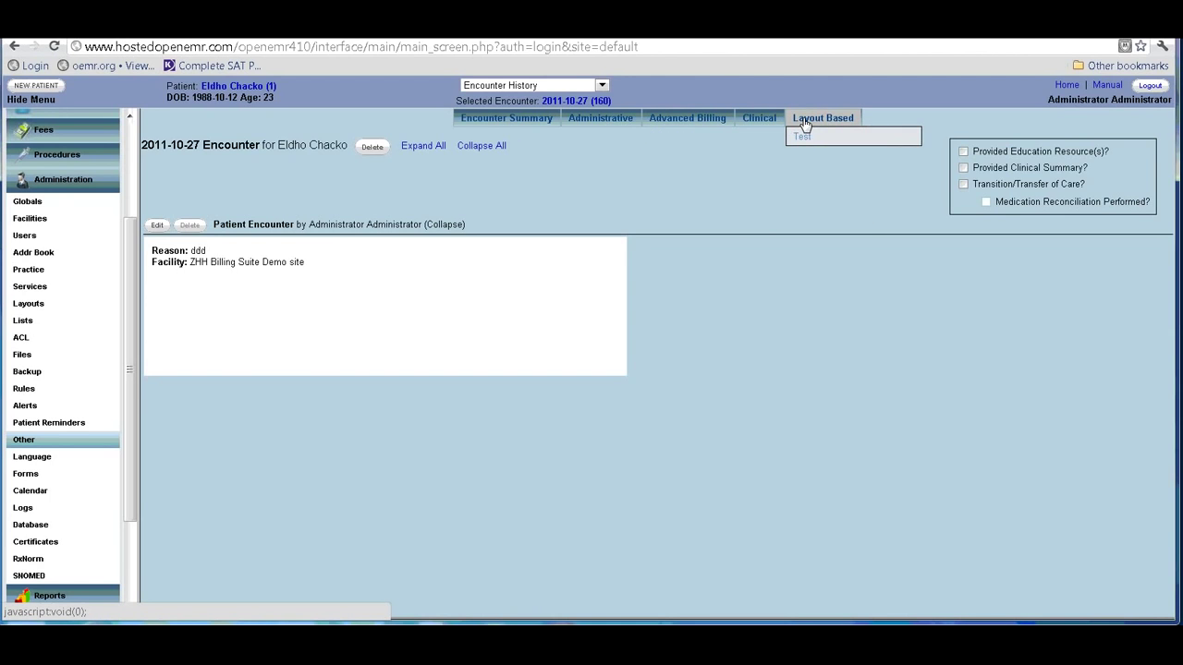
mouse_move(599, 125)
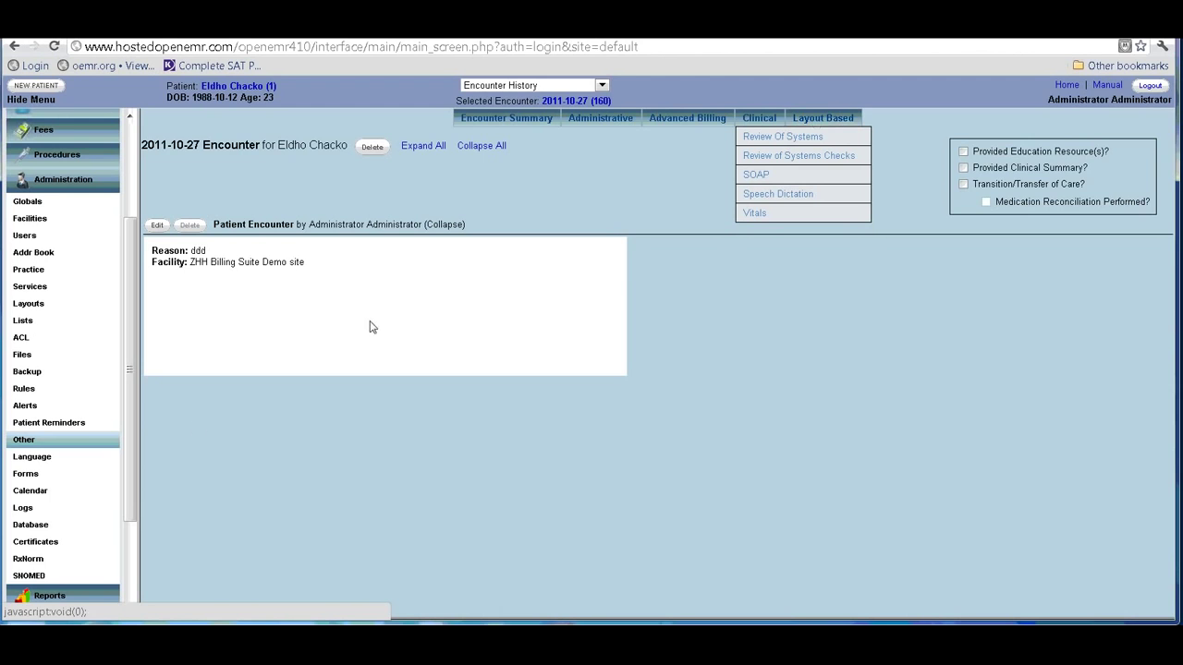
Return to forms administration, install the Physical Exam form's database and enable the form
click(31, 474)
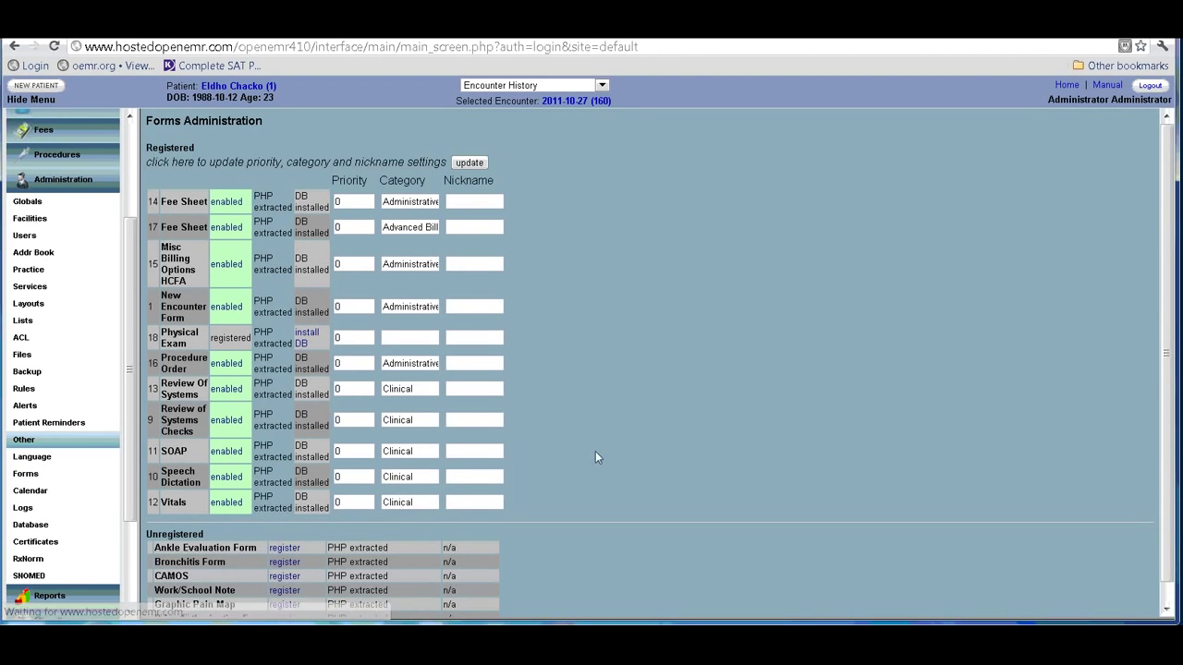
click(304, 337)
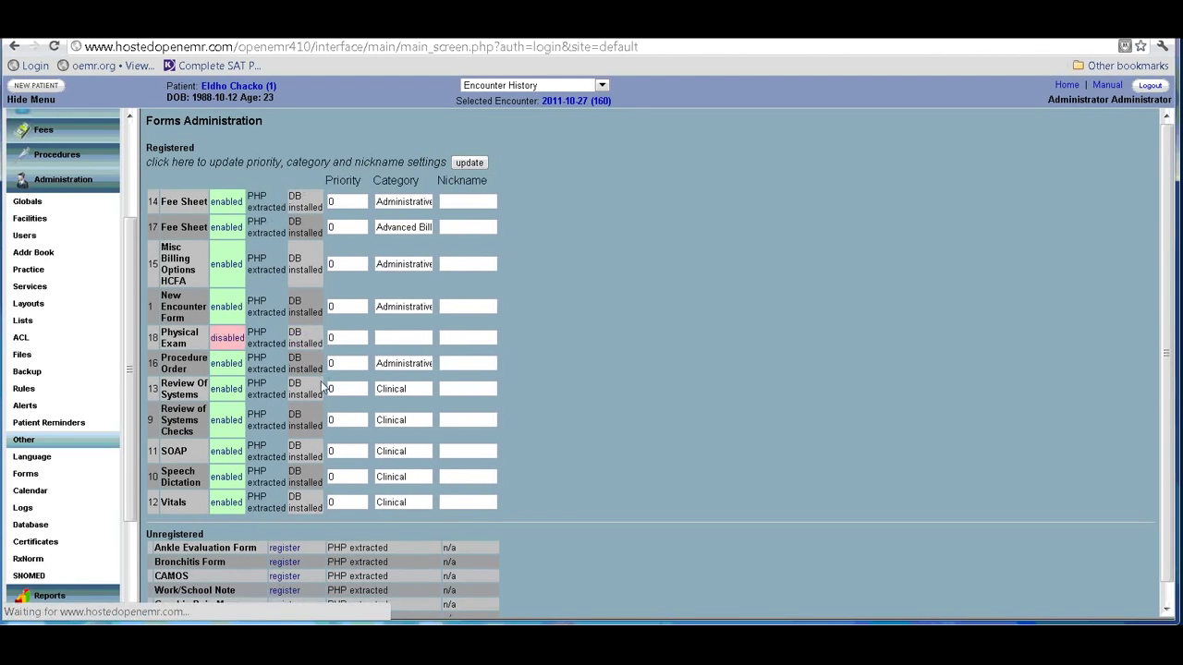
click(229, 339)
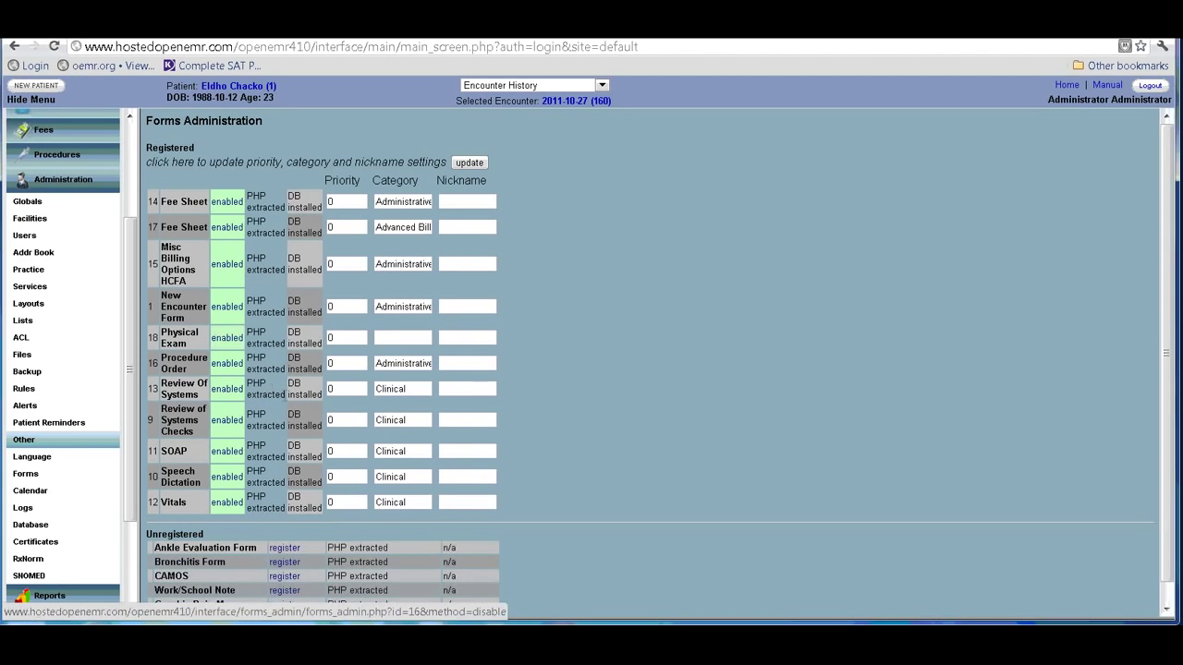
Go back to the 2011-10-27 encounter, look through its form categories and open the Physical Exam form under Miscellaneous
click(574, 102)
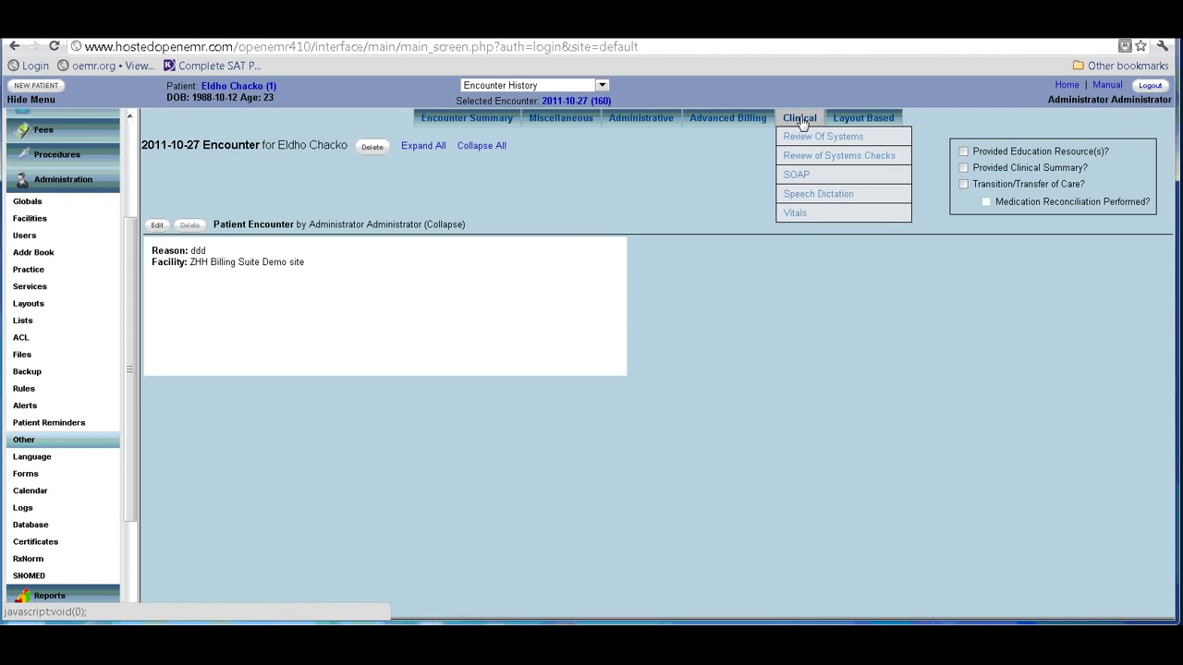
mouse_move(661, 124)
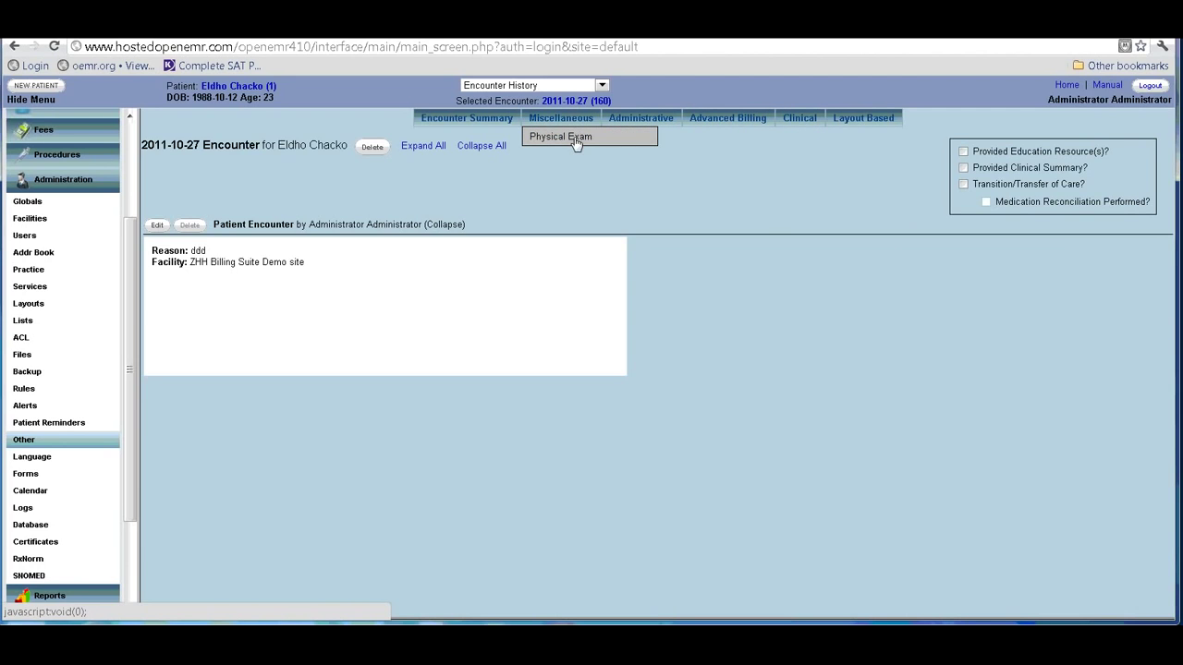
click(575, 139)
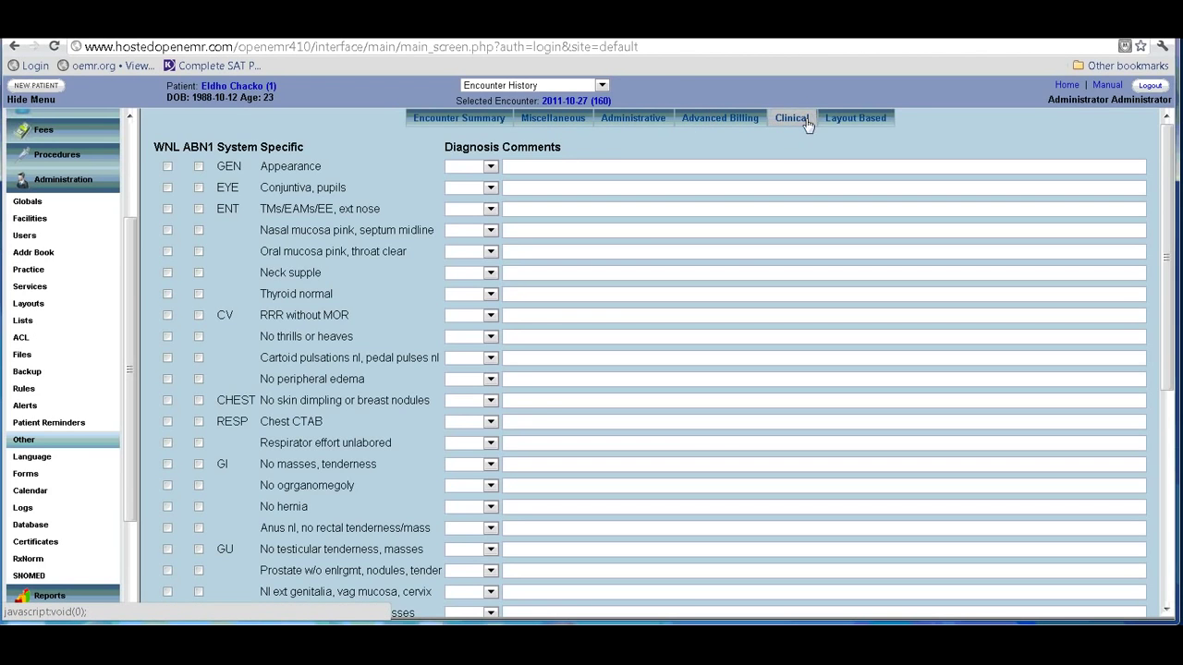
In forms administration, copy the Clinical category from Review Of Systems to the Physical Exam form and update the settings
click(25, 474)
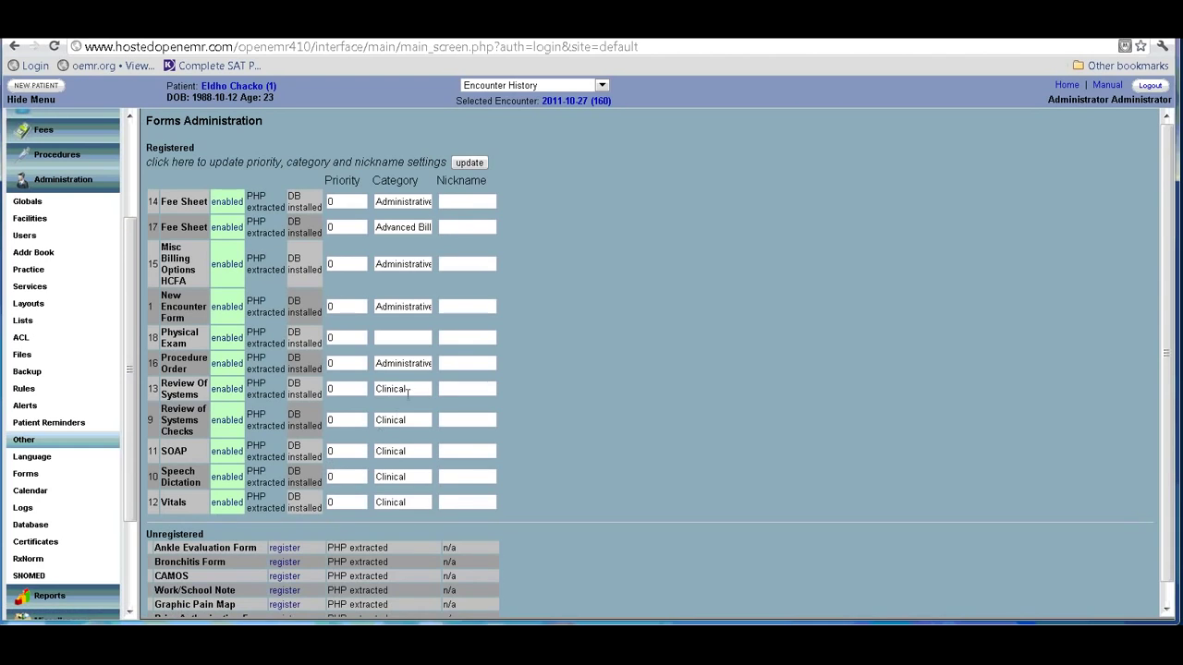
drag(411, 389, 361, 388)
right_click(385, 385)
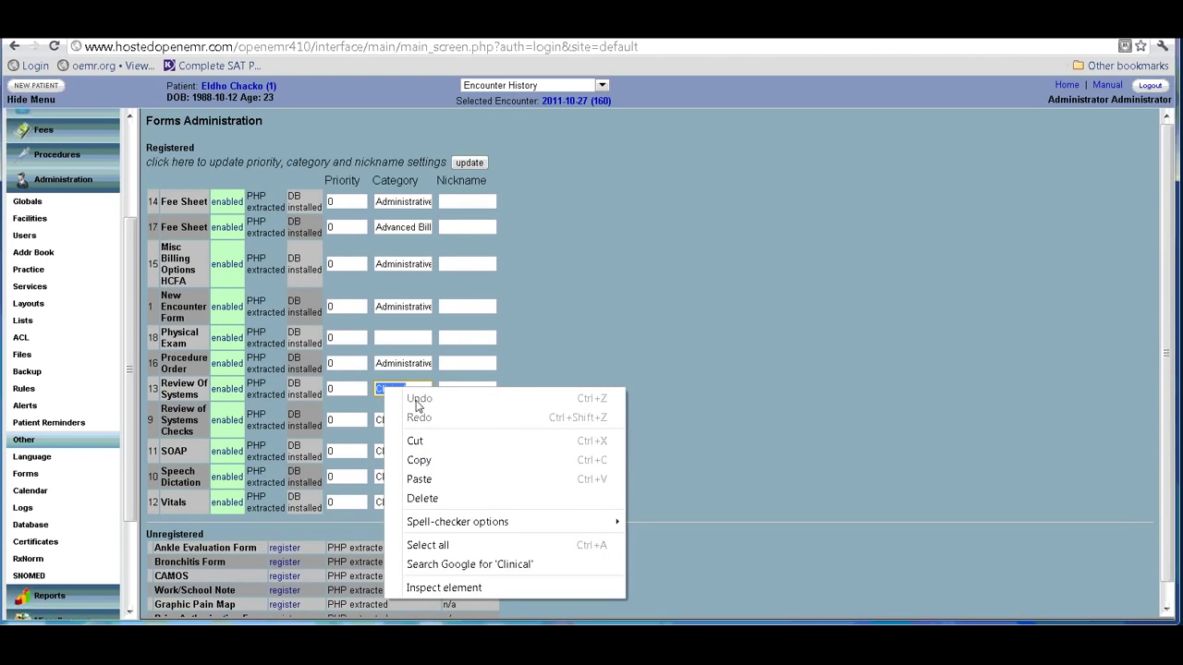
click(427, 460)
click(389, 336)
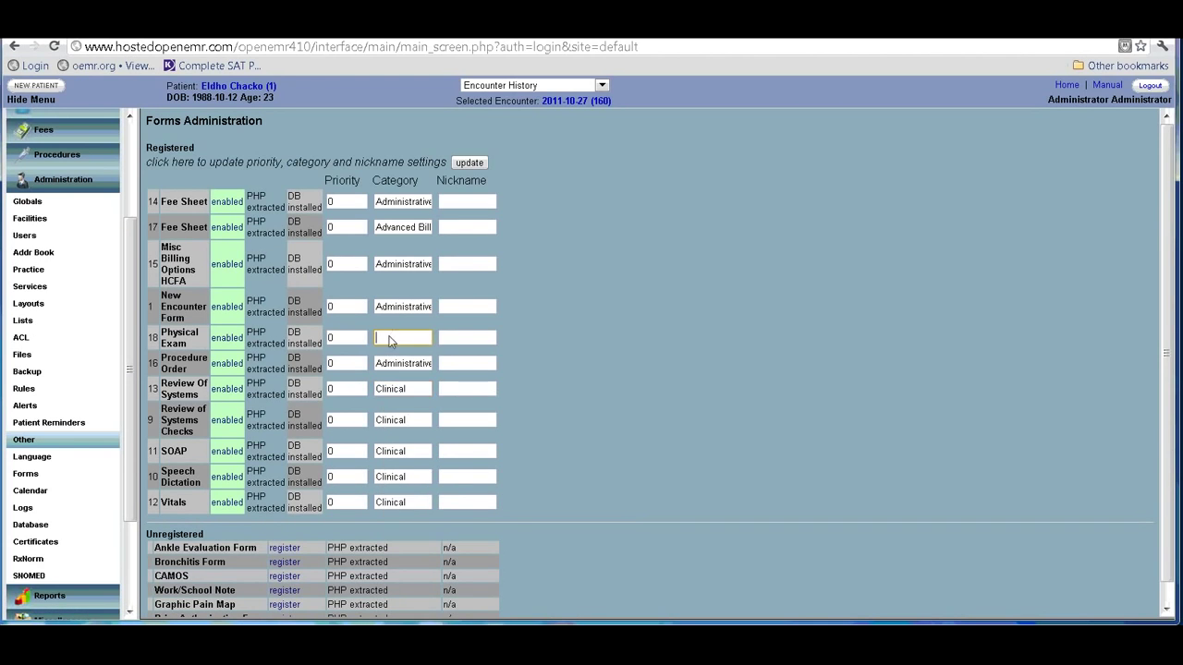
right_click(389, 337)
click(425, 428)
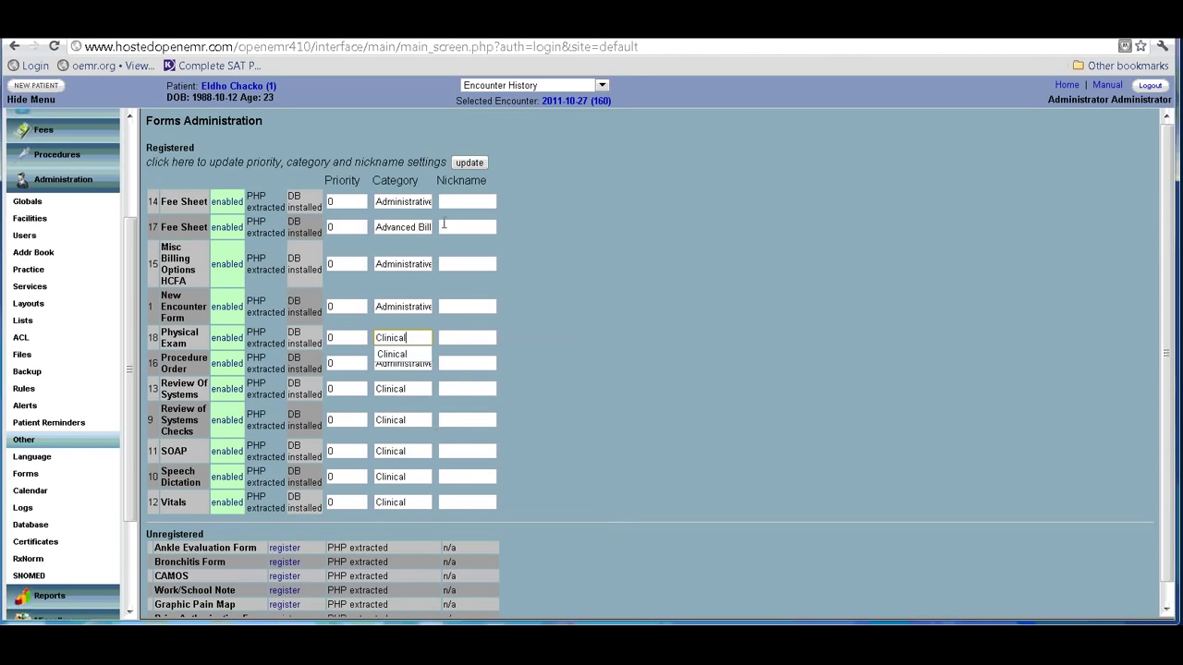
click(470, 162)
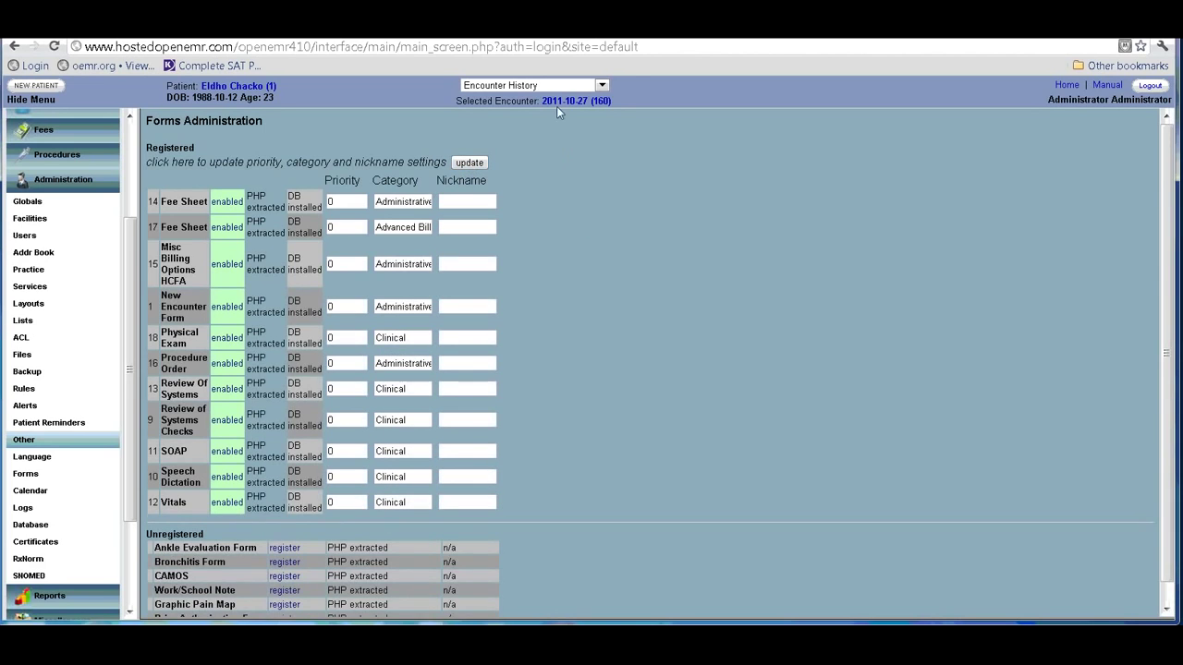
Reopen the 2011-10-27 encounter, collapse its Patient Encounter section and open a new Vitals form
click(558, 104)
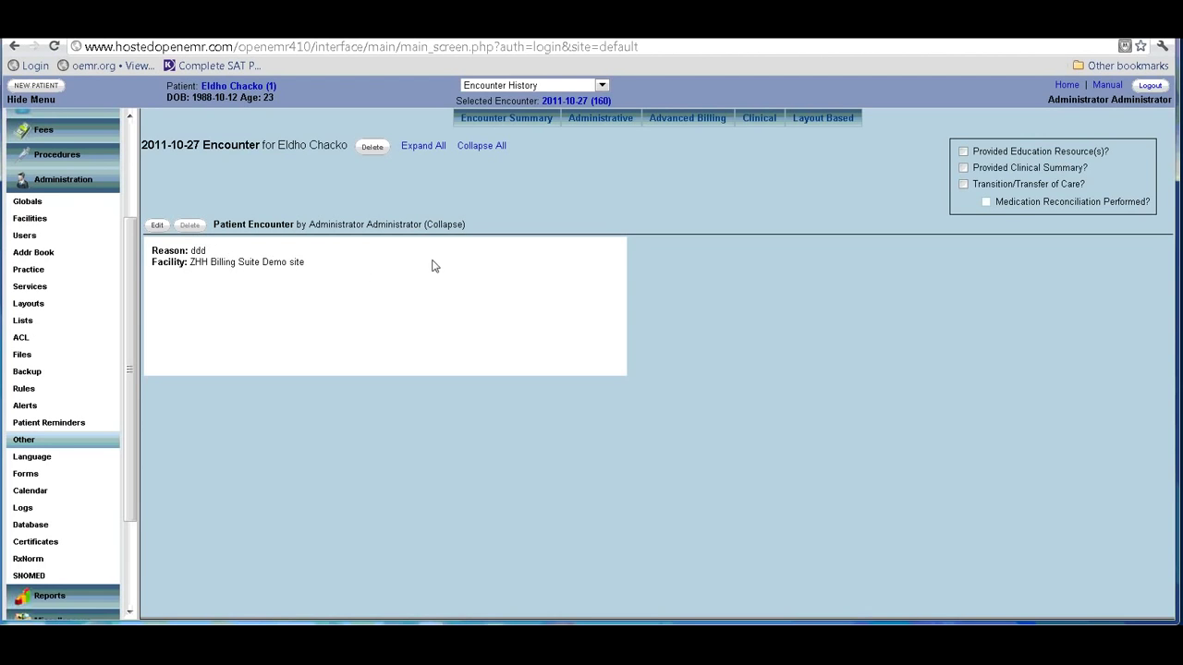
click(444, 224)
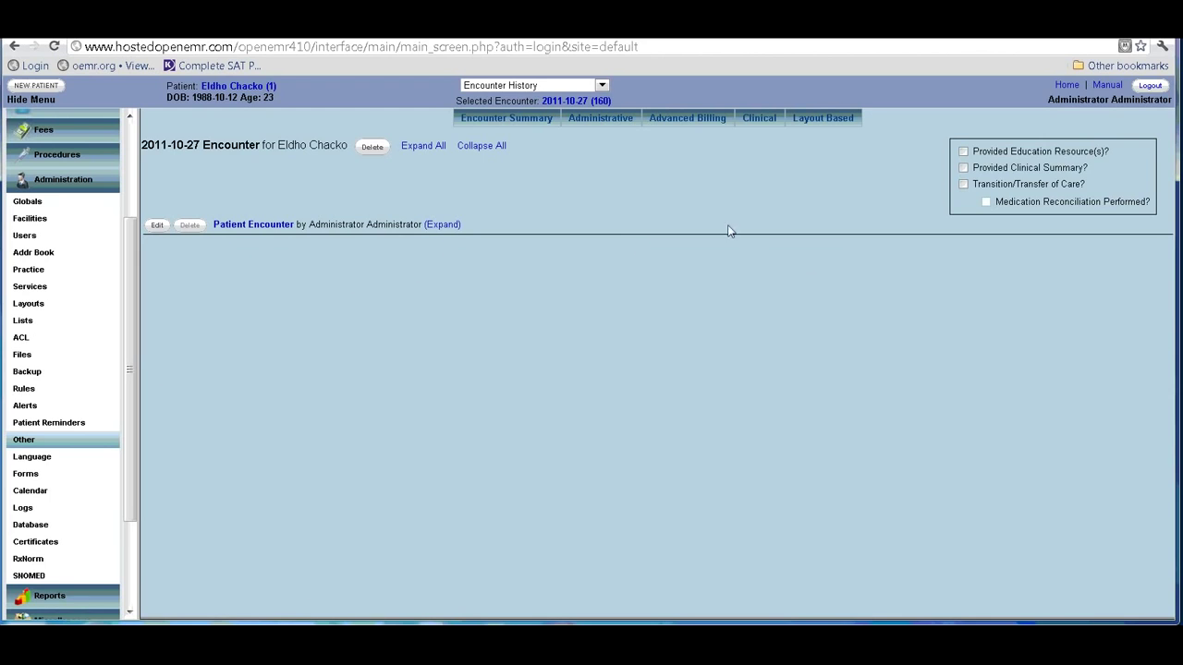
click(767, 125)
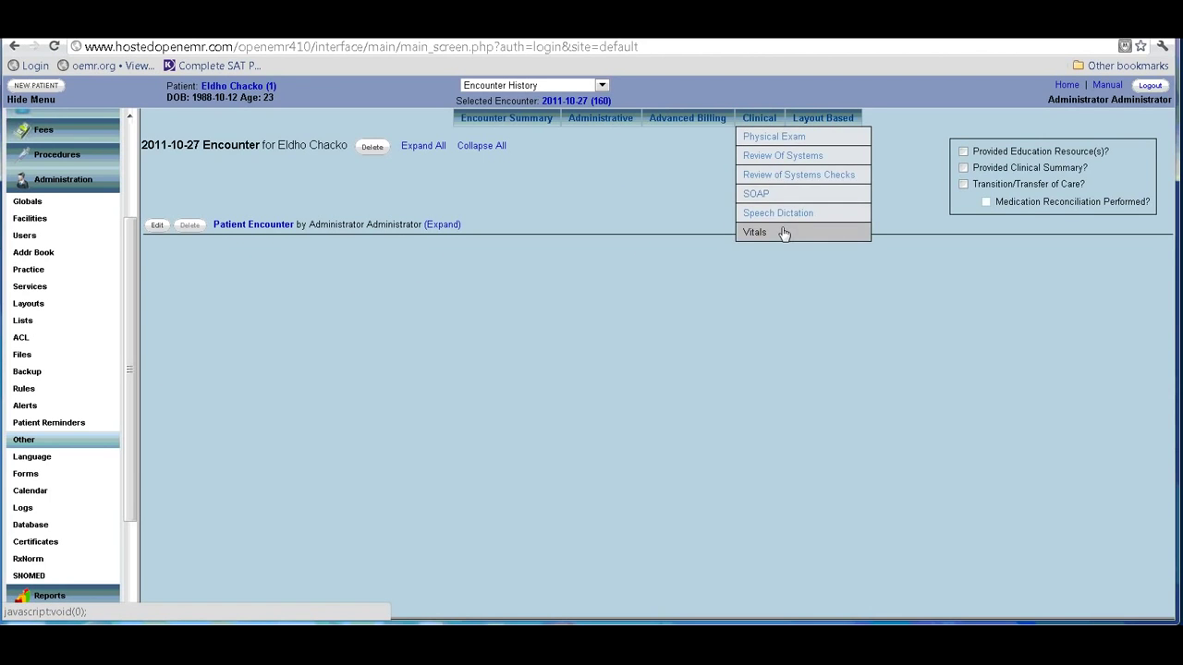
click(756, 232)
Record a weight of 200 lbs and a height of 72 in in the Vitals form and save it
click(355, 205)
click(355, 205)
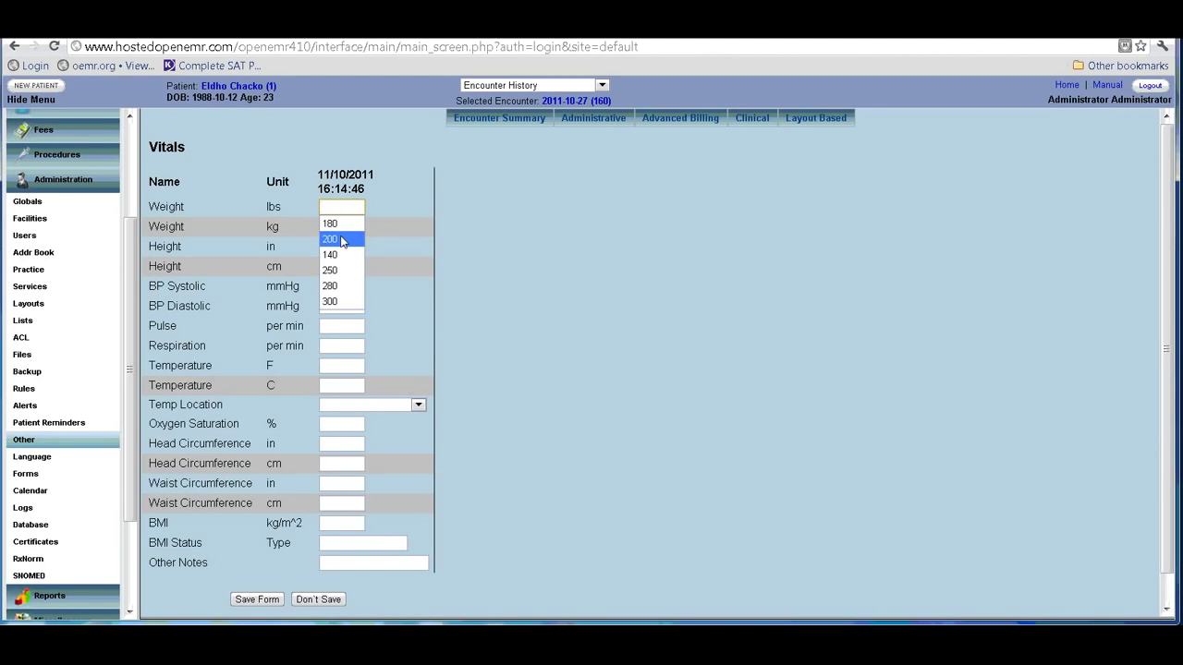
click(335, 238)
key(Tab)
click(341, 242)
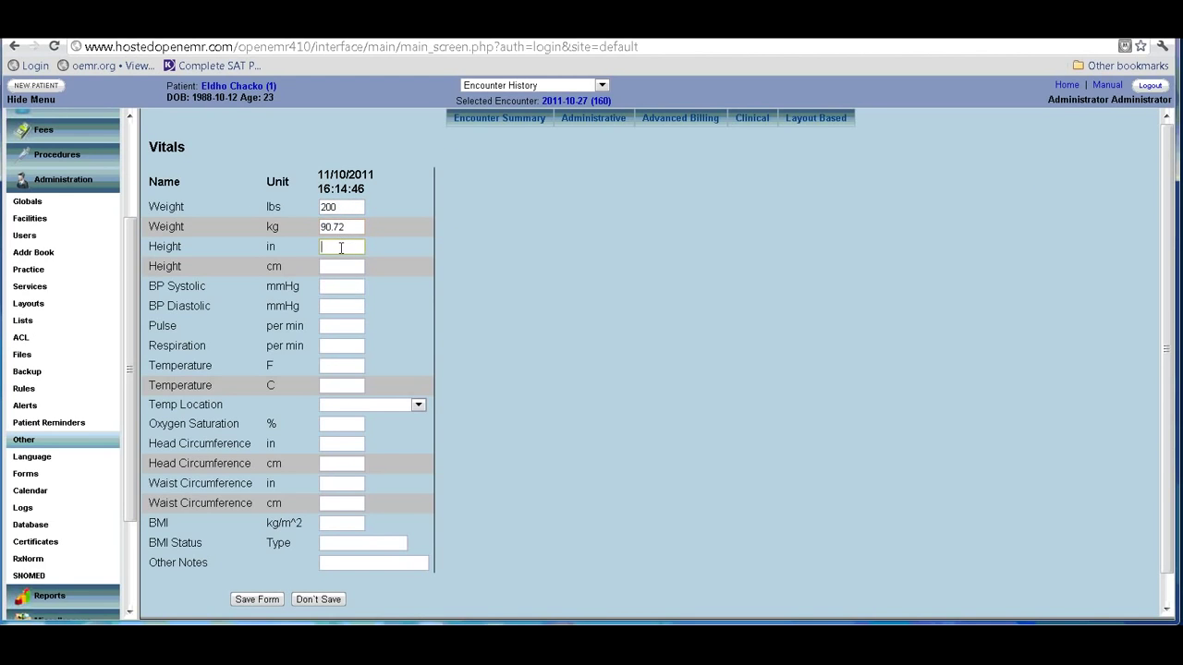
click(341, 242)
click(333, 262)
click(340, 287)
click(319, 599)
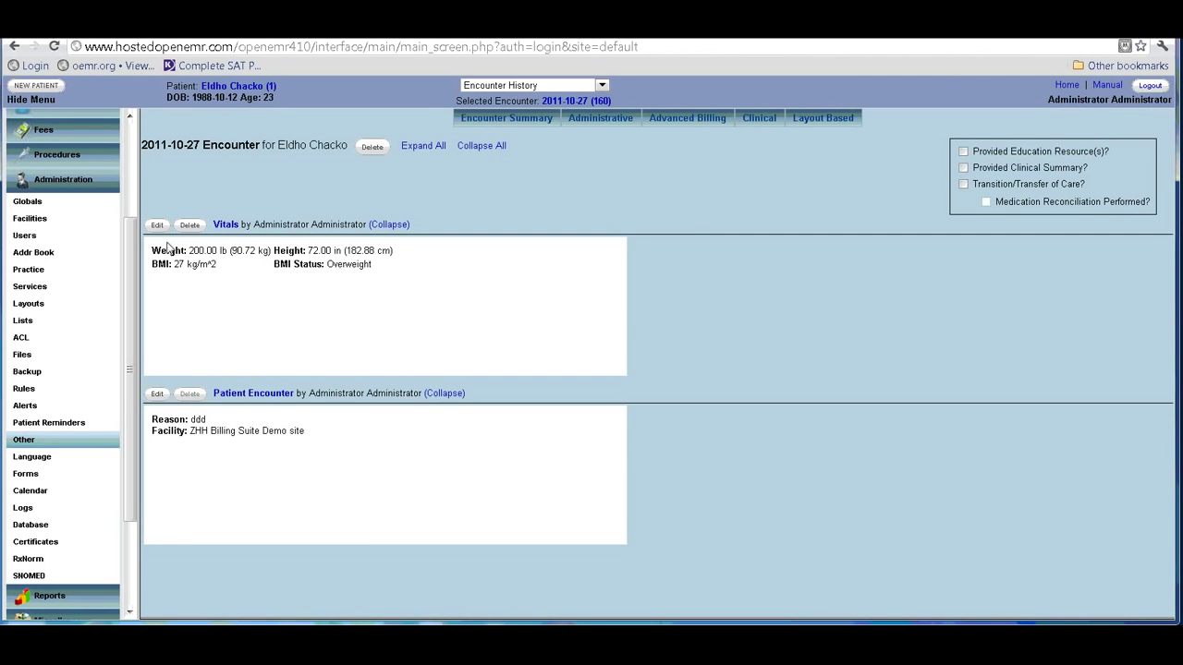
Review the saved vitals, and expand and collapse the encounter's sections all together and for Vitals alone
drag(154, 248, 320, 278)
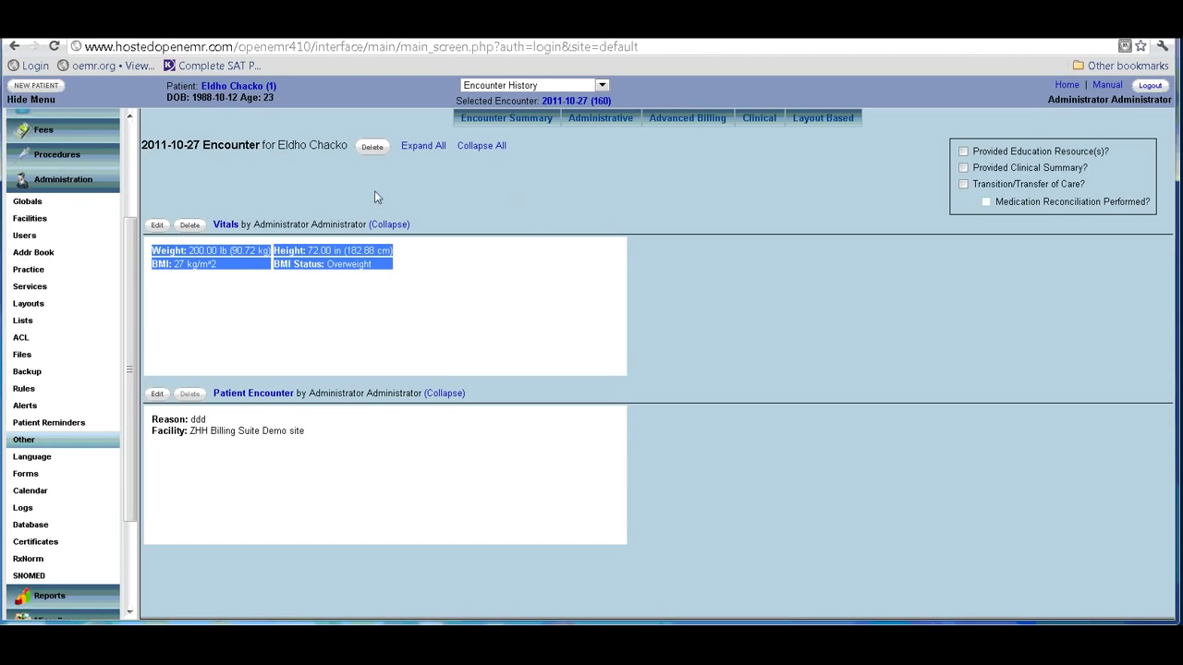
click(568, 101)
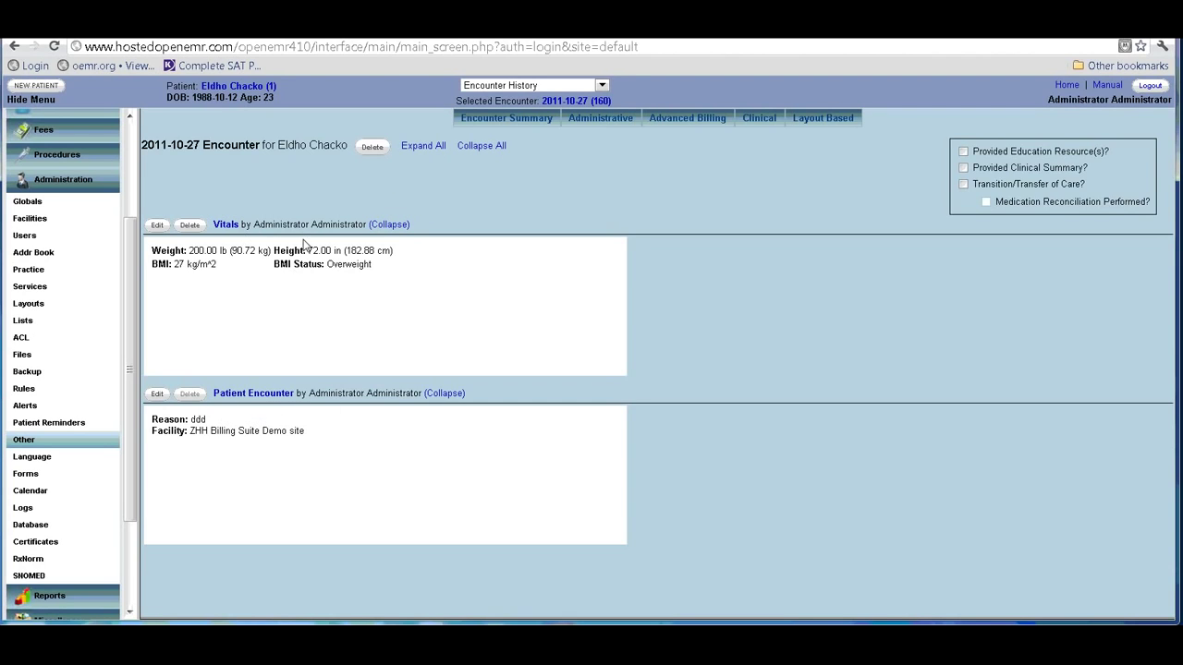
click(499, 148)
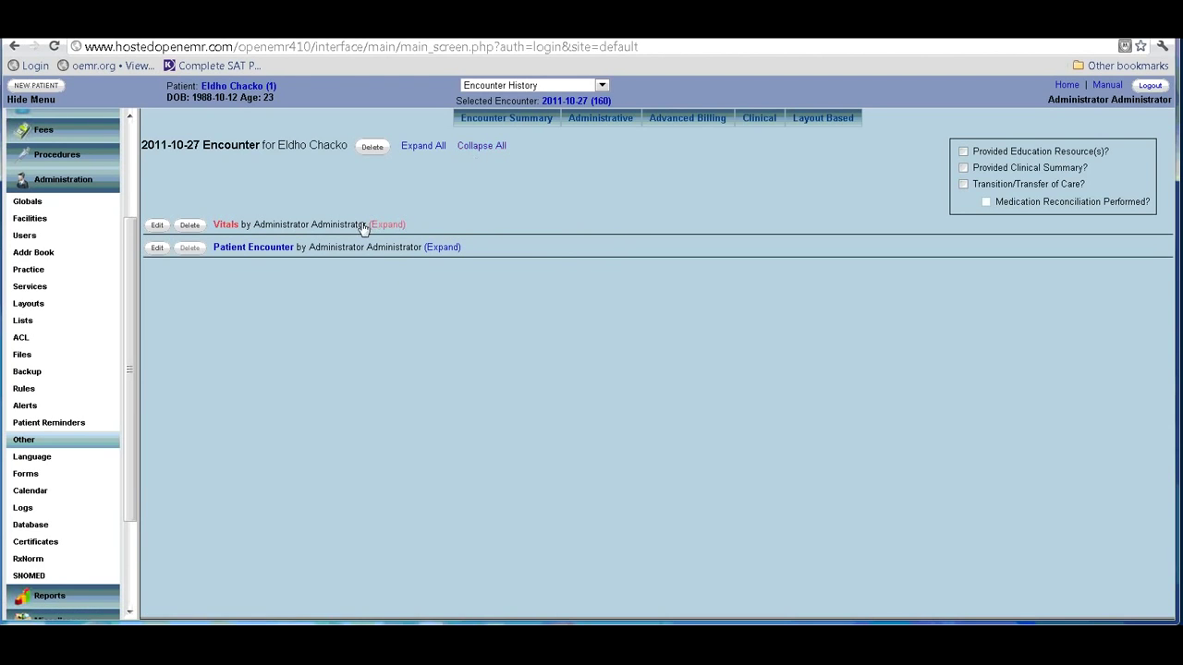
click(418, 145)
click(472, 151)
click(383, 228)
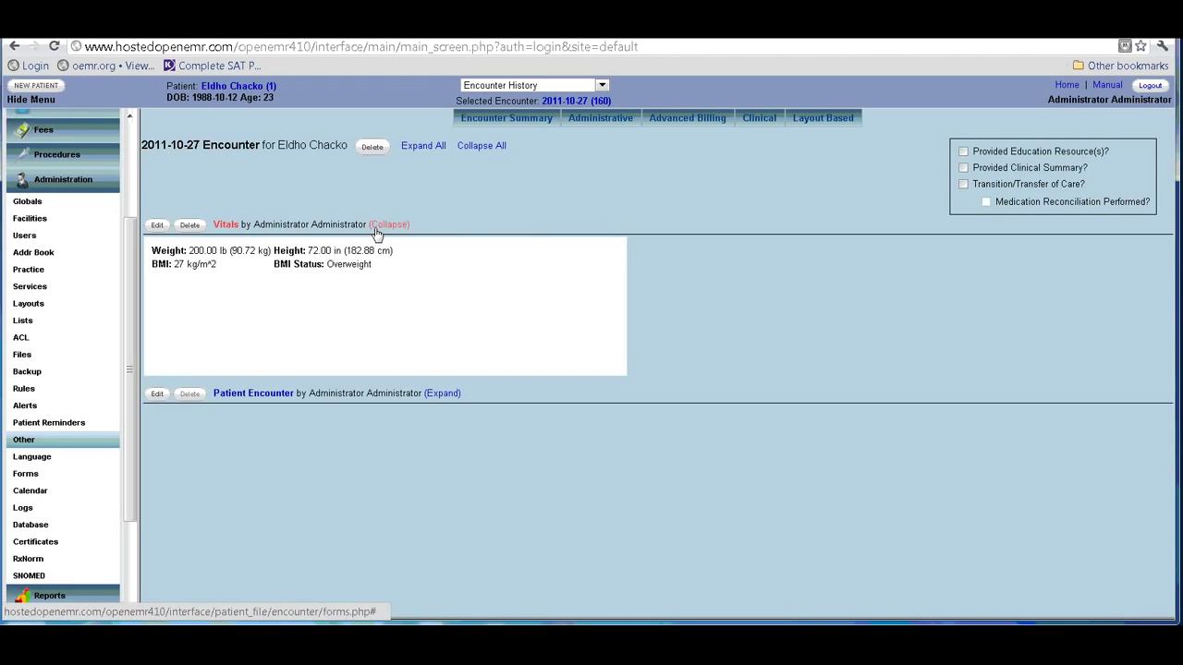
click(384, 226)
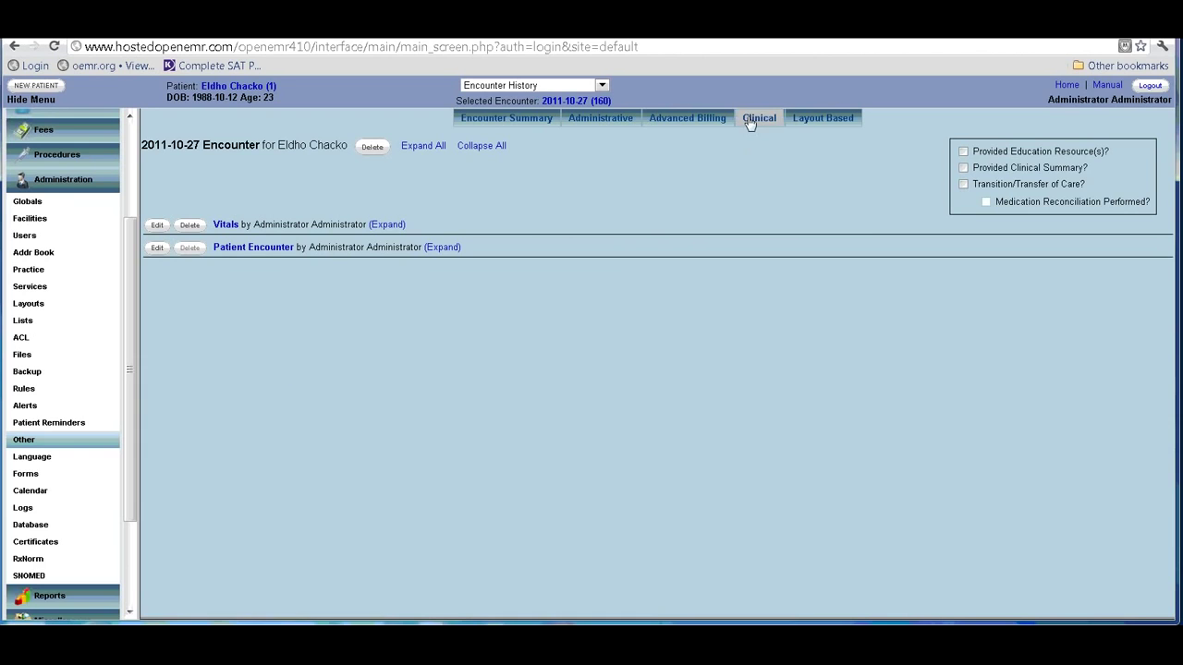
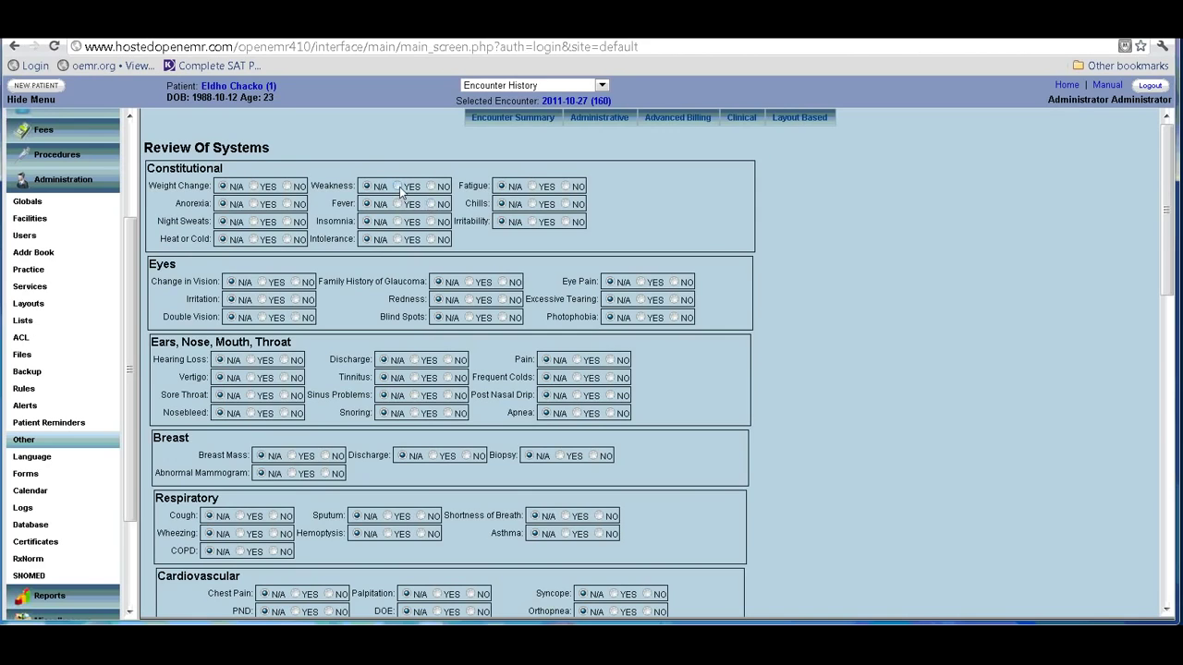
In the Constitutional section, set Weight Change and Anorexia to YES, and Weakness, Fever, Insomnia, Intolerance, Fatigue, Chills and Irritability to NO
click(254, 187)
click(254, 203)
click(430, 187)
click(431, 222)
click(432, 204)
click(431, 239)
click(566, 187)
click(565, 204)
click(565, 222)
Answer NO for glaucoma family history, redness, blind spots, eye pain, excessive tearing, photophobia, shortness of breath and asthma, and save the form
click(503, 282)
click(503, 300)
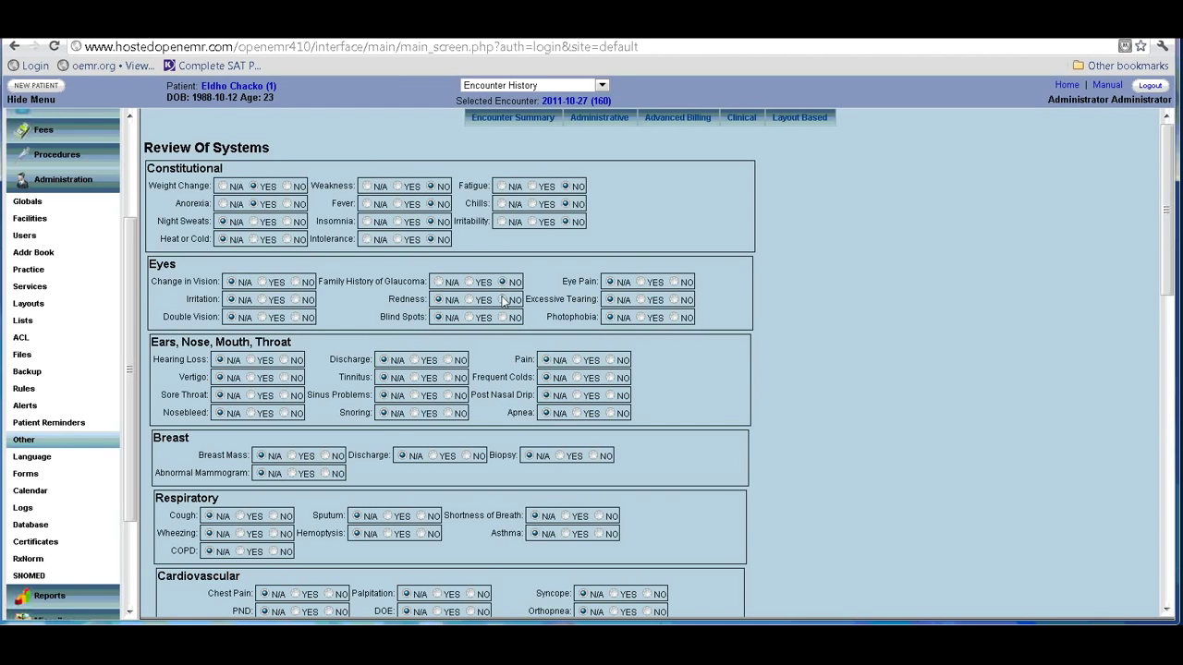
click(502, 317)
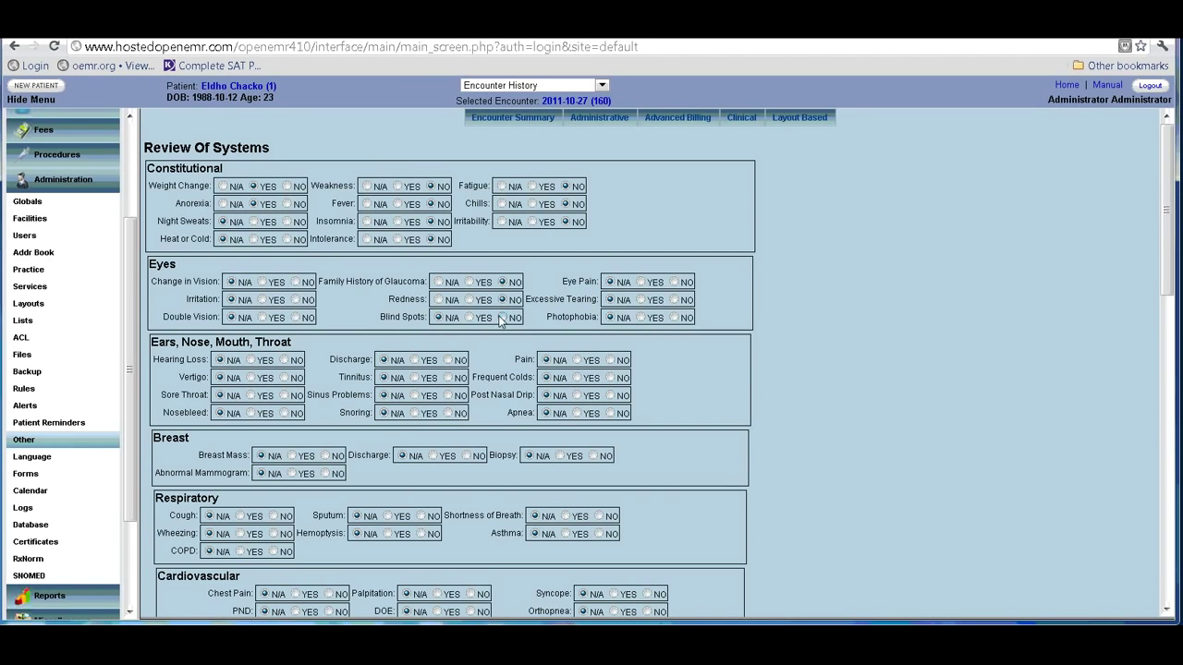
click(674, 317)
click(673, 282)
click(599, 516)
scroll(701, 386, down, 8)
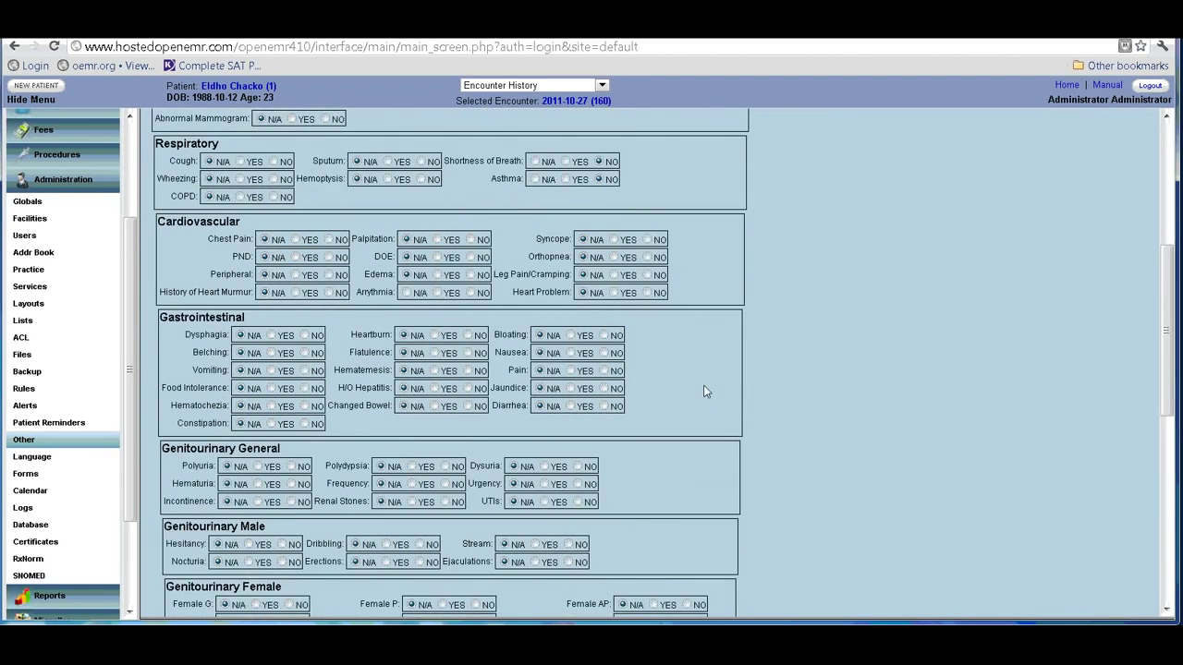
scroll(698, 395, down, 2)
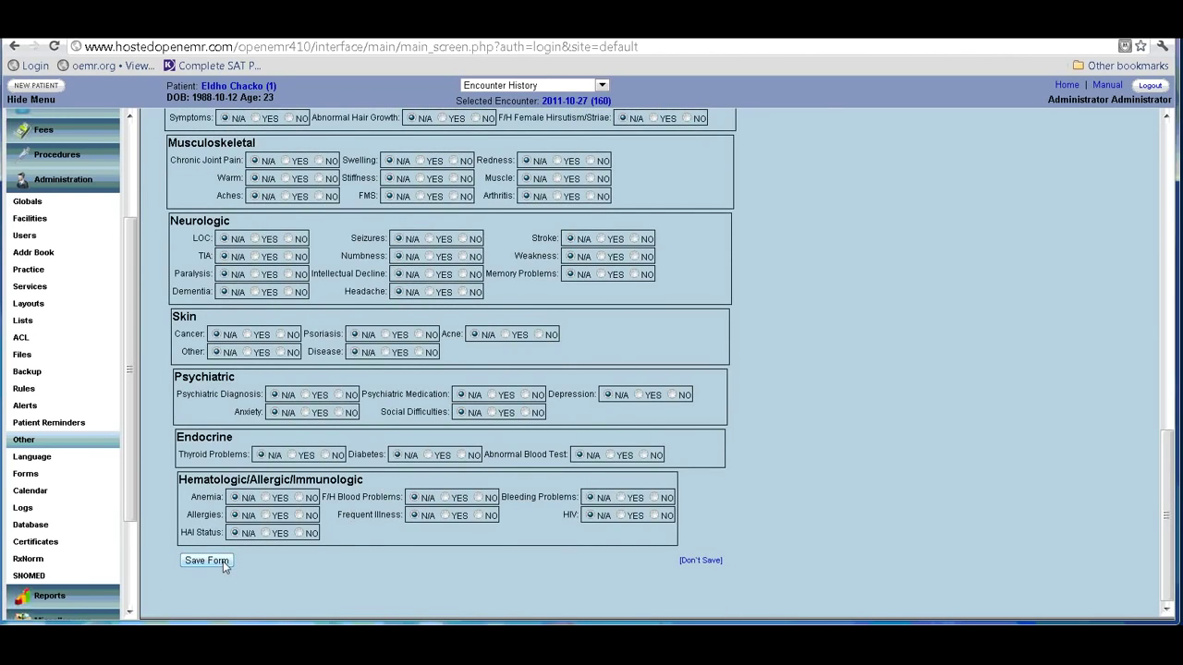
click(206, 562)
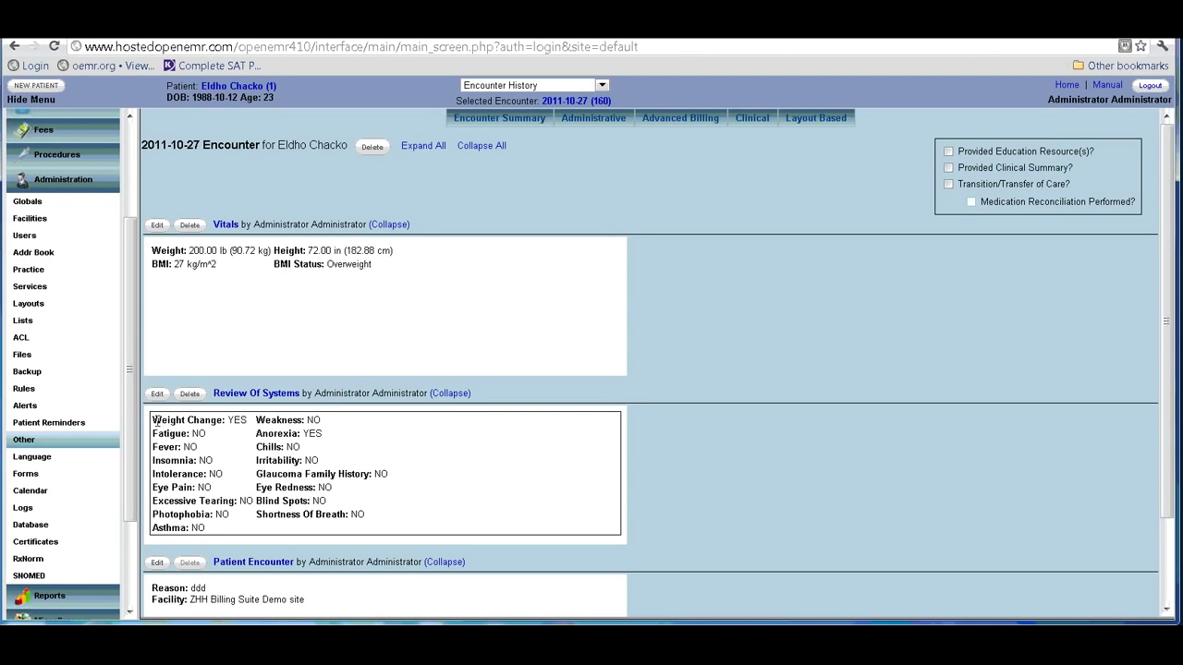
Review the saved Review Of Systems answers and collapse all sections of the encounter
drag(157, 420, 397, 521)
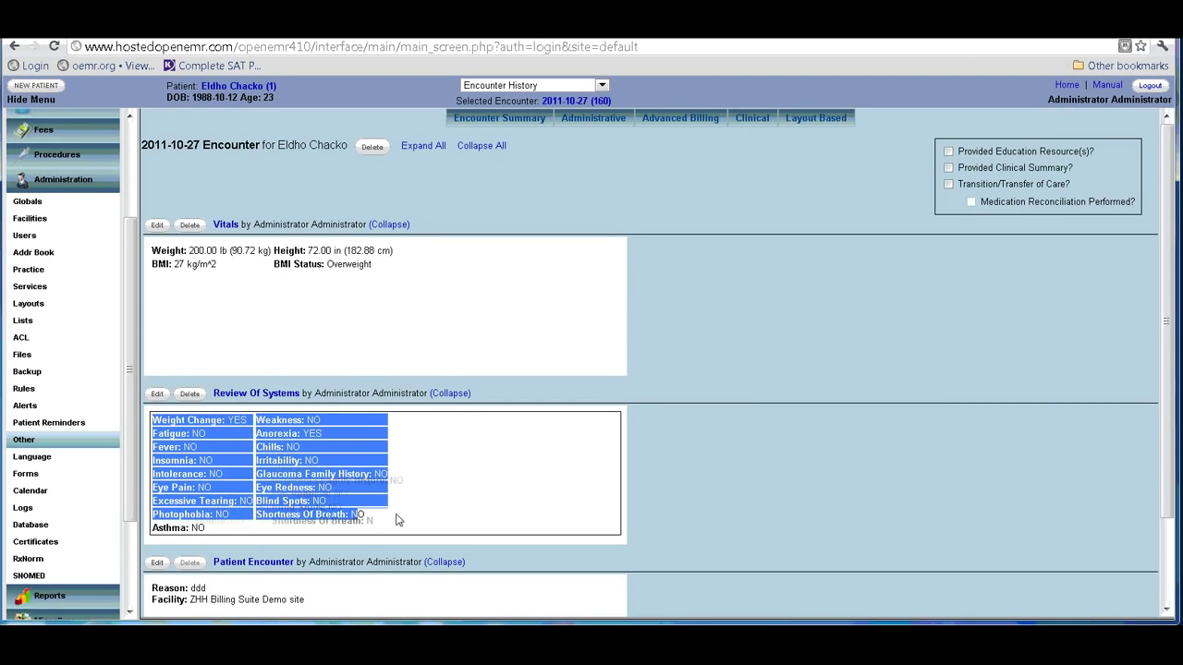
click(425, 499)
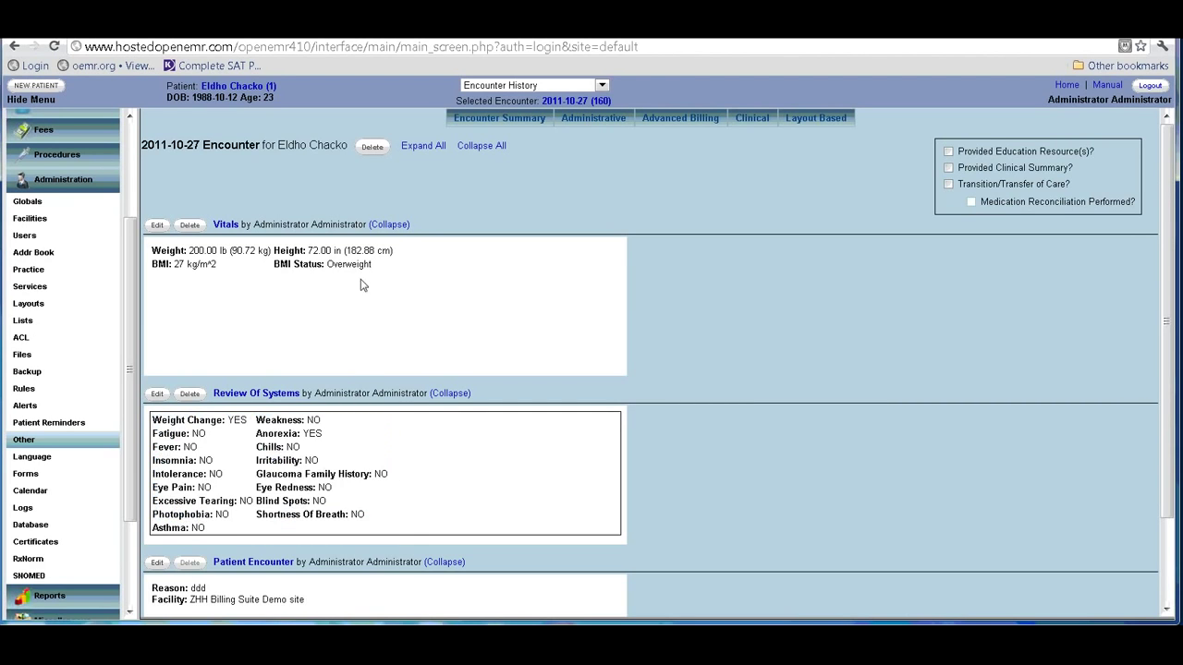
click(481, 145)
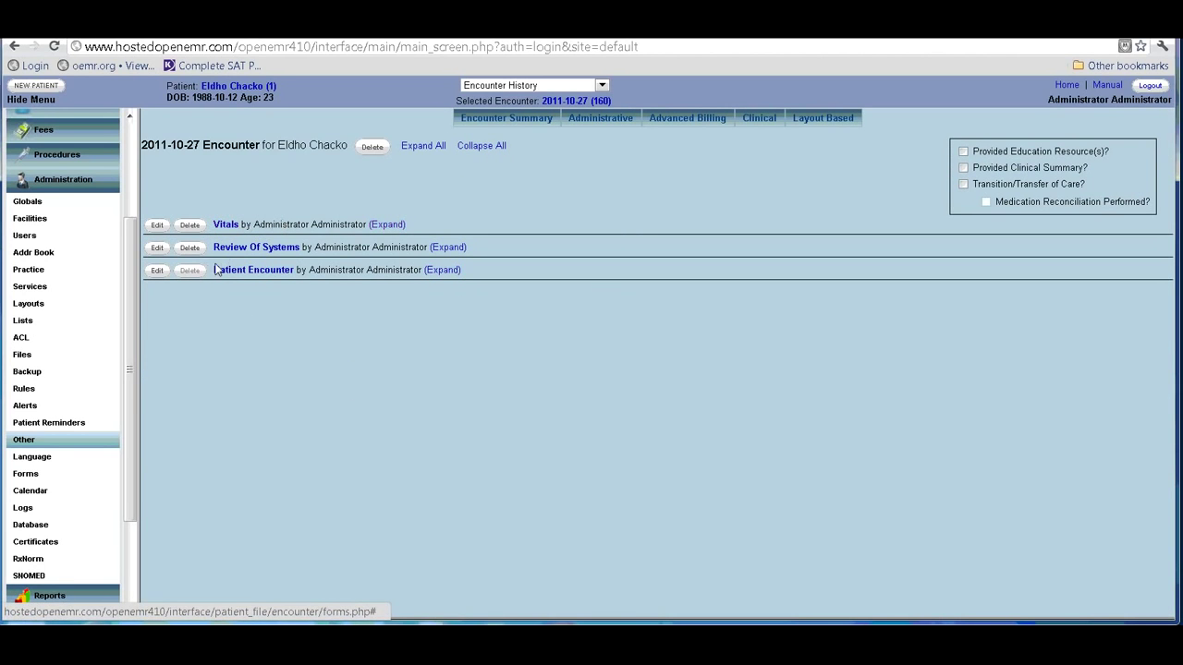
Open a new Physical Exam form and record GEN Appearance as ABN1 with the comment "jlg,jlk,"
click(758, 129)
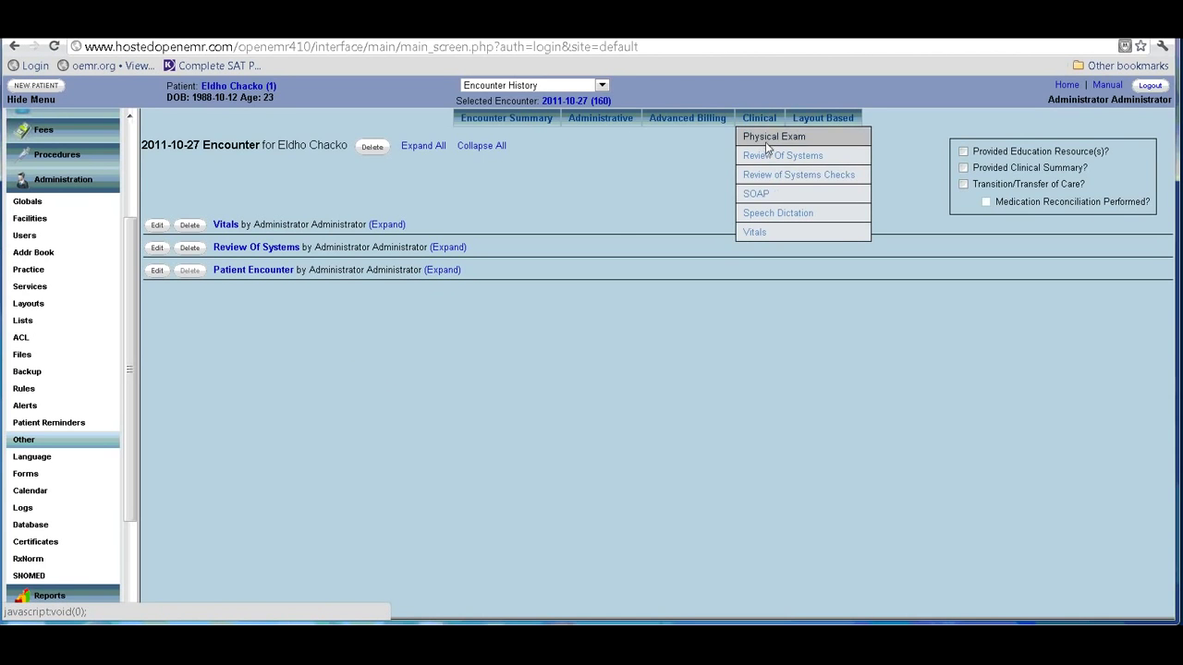
click(771, 138)
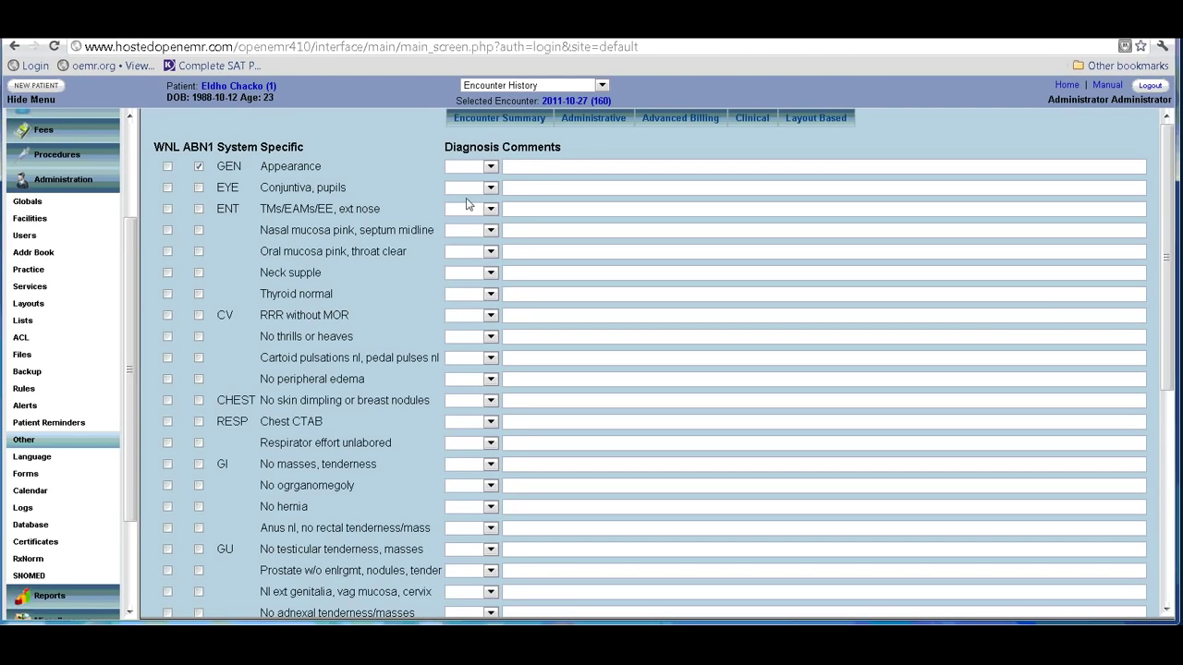
click(544, 164)
text(jlg,jlk,)
Mark TMs/EAMs/EE, Nasal mucosa, Neck supple and Thyroid normal as ABN1 and save the Physical Exam form
click(198, 210)
click(198, 230)
click(197, 273)
click(198, 294)
scroll(768, 261, down, 5)
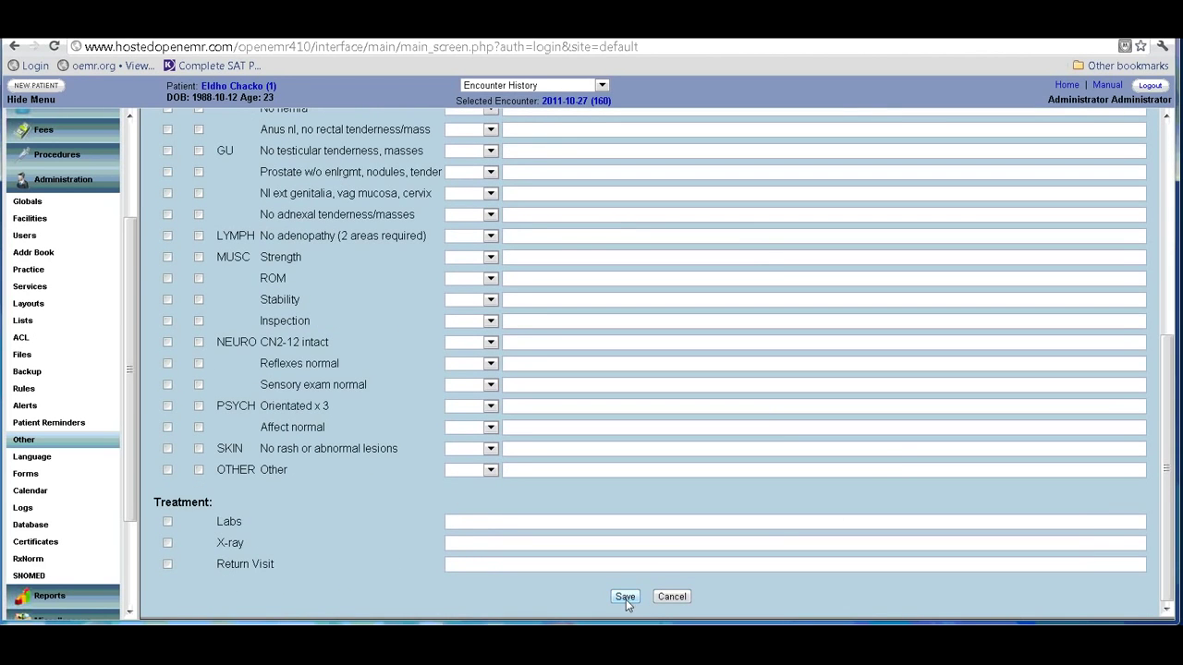
click(625, 597)
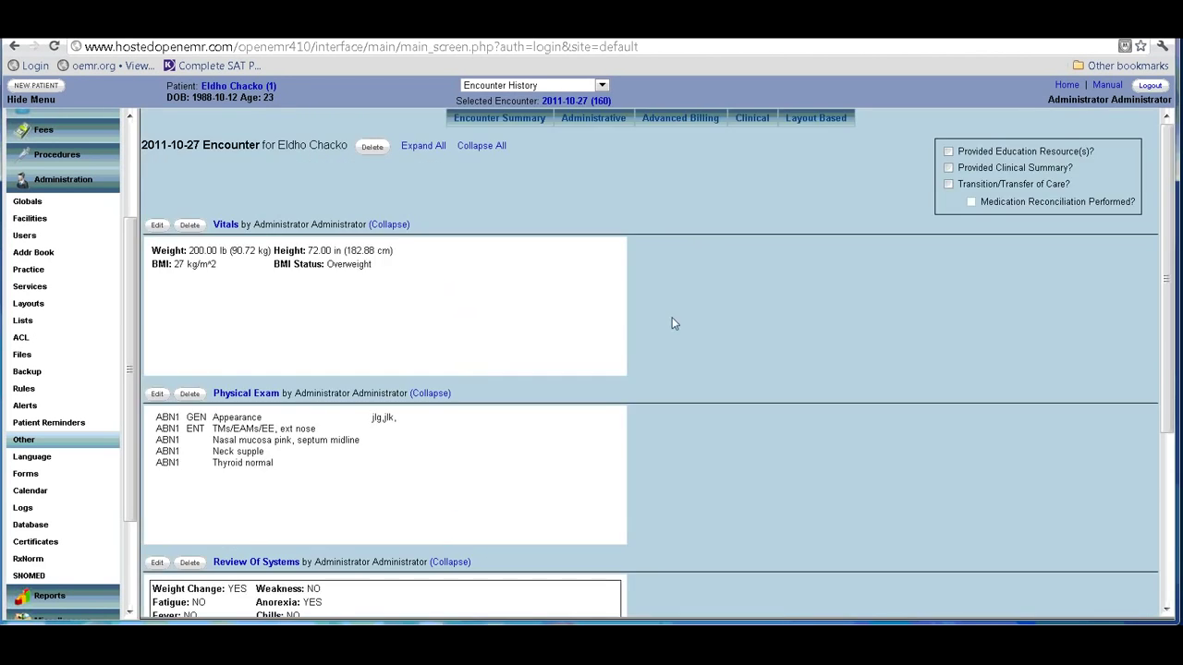
Collapse all encounter sections and start a SOAP form with the Subjective note "WNWD Male with No Acute Distress"
click(482, 145)
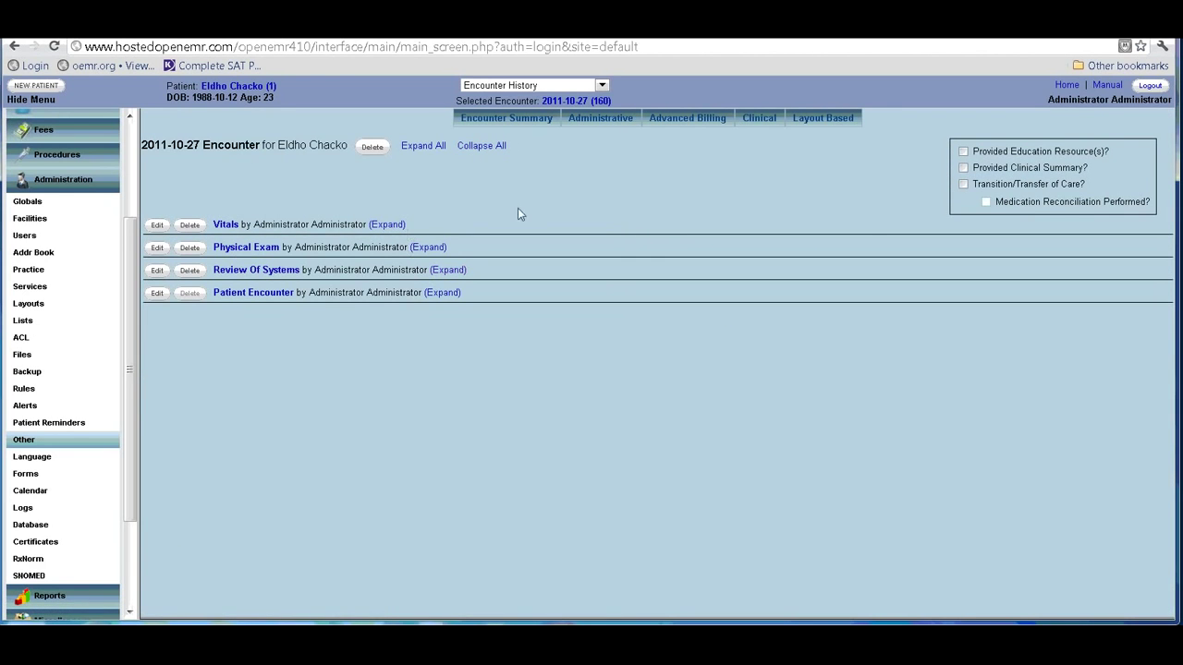
click(756, 121)
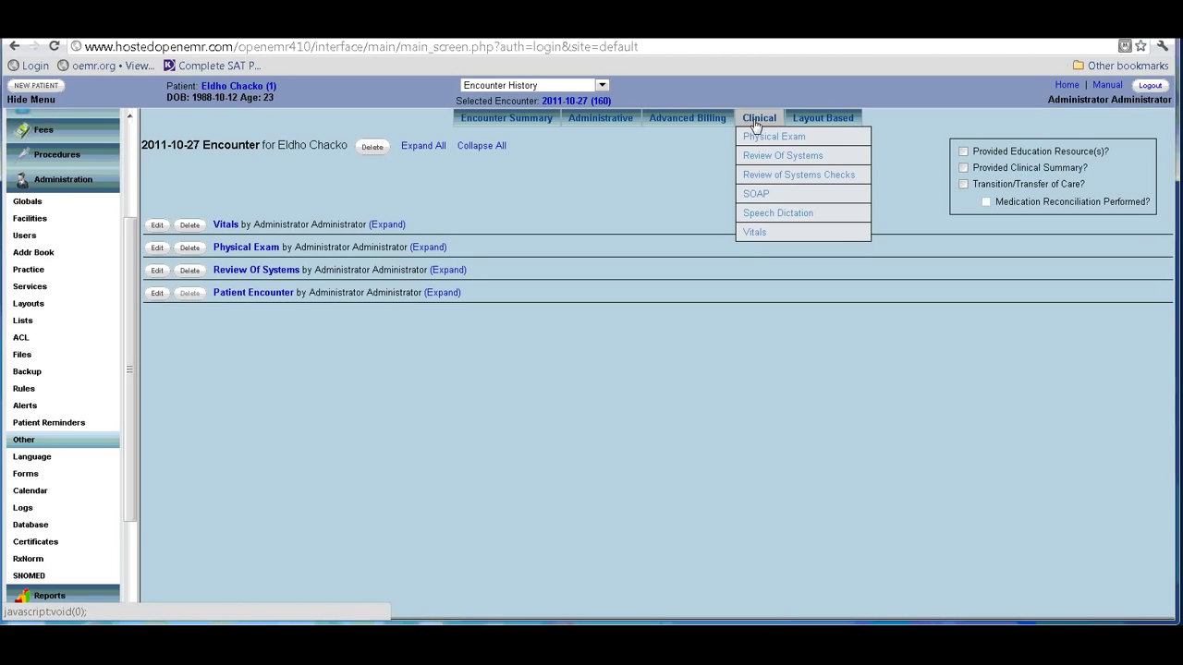
click(778, 194)
click(300, 227)
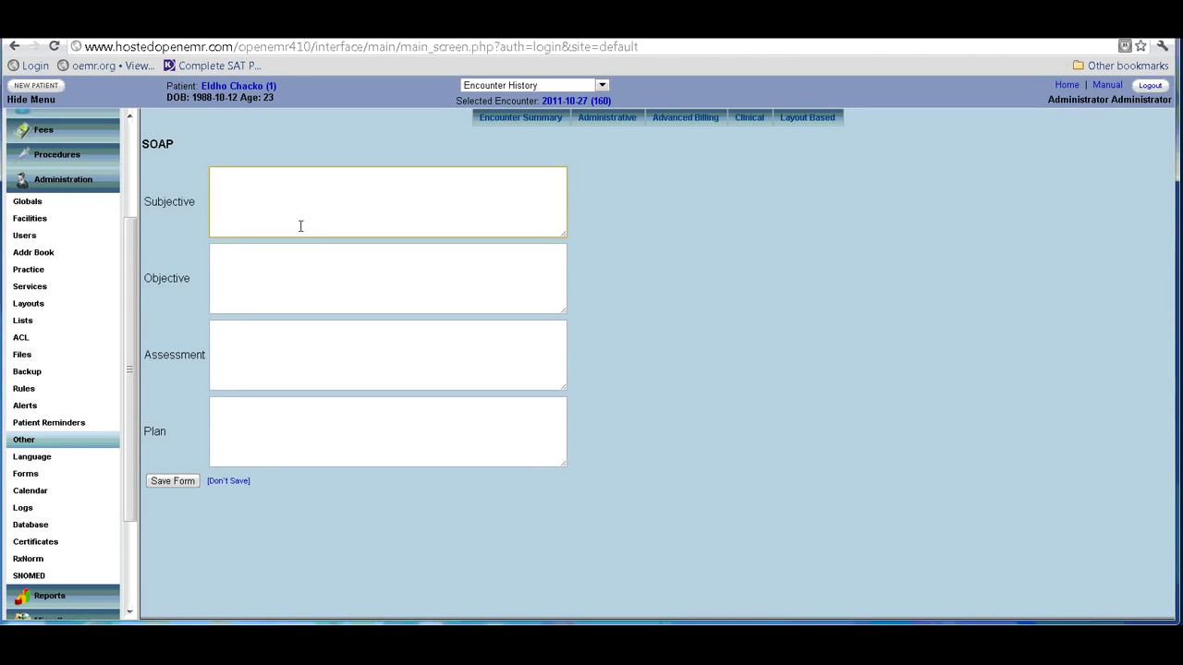
text(WNWD Male with No Acute Distress)
key(Tab)
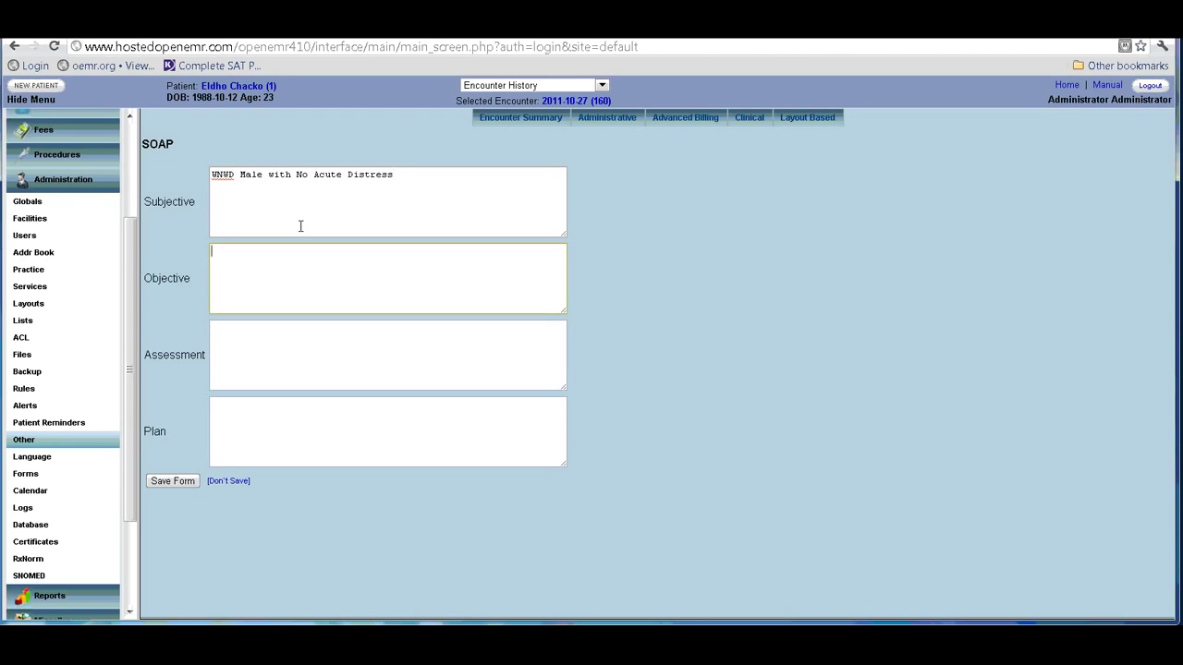
Enter Objective "Bllahhhh", Assessment "jnljl" and Plan "ljljlkjjj" in the SOAP form and save it
text(Bllahhhh)
key(Tab)
text(jnljl)
key(Tab)
text(ljljlkjjj)
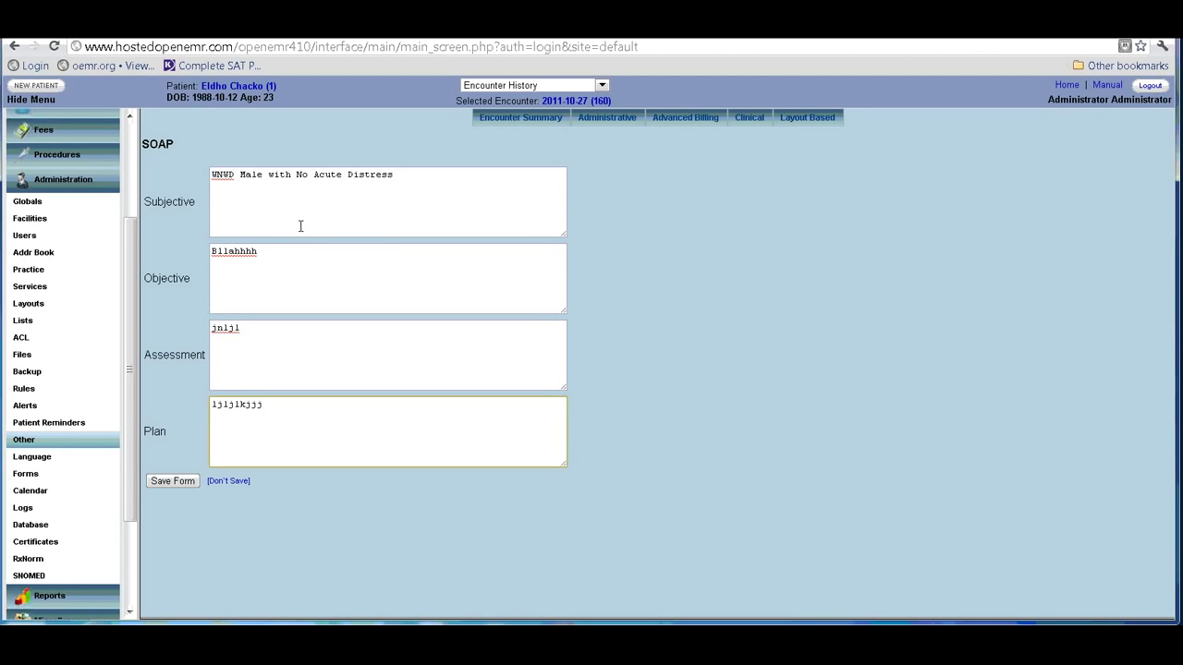
click(184, 483)
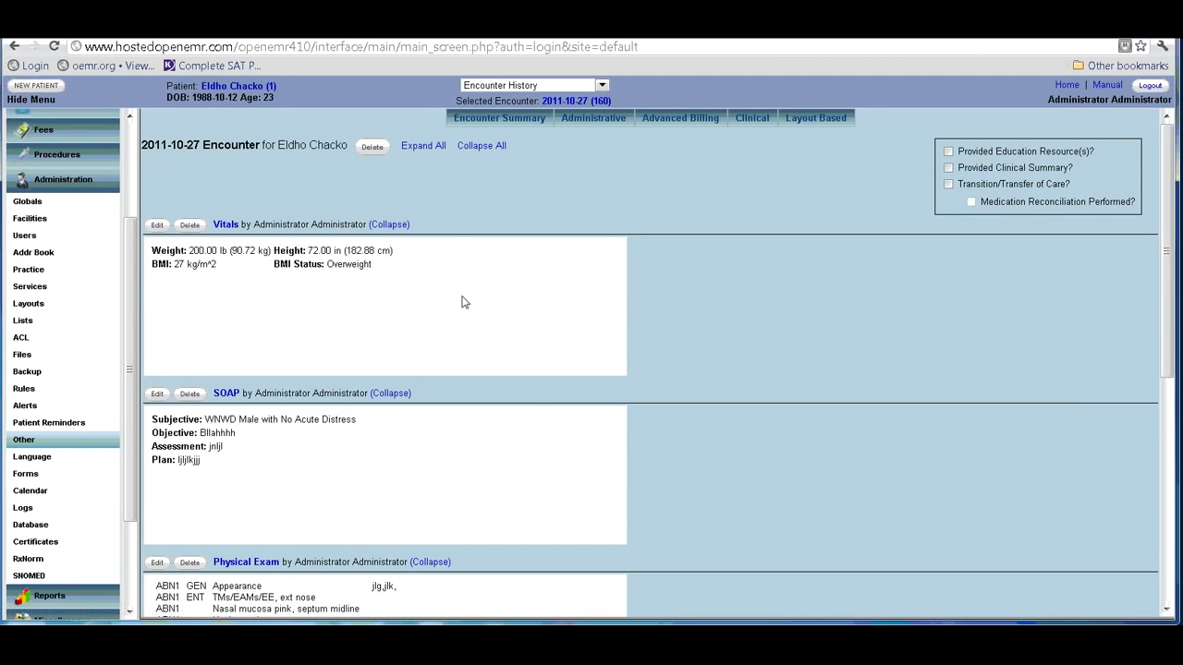
Collapse all encounter sections, and briefly expand and collapse the SOAP section alone
click(482, 148)
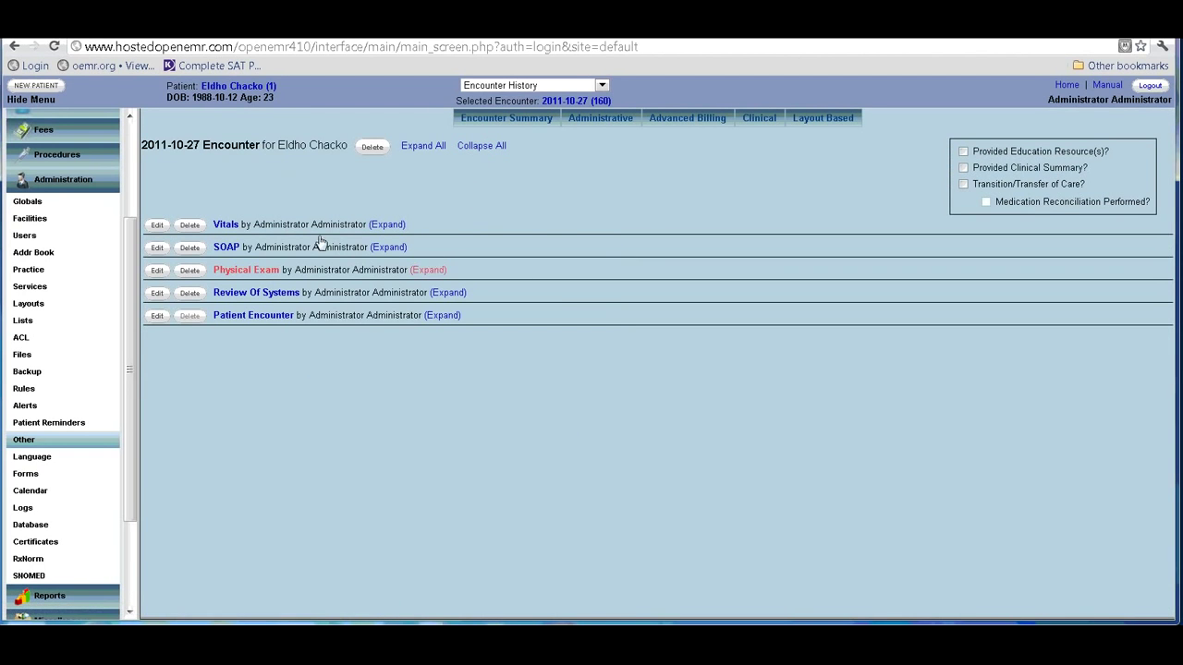
click(397, 248)
click(392, 248)
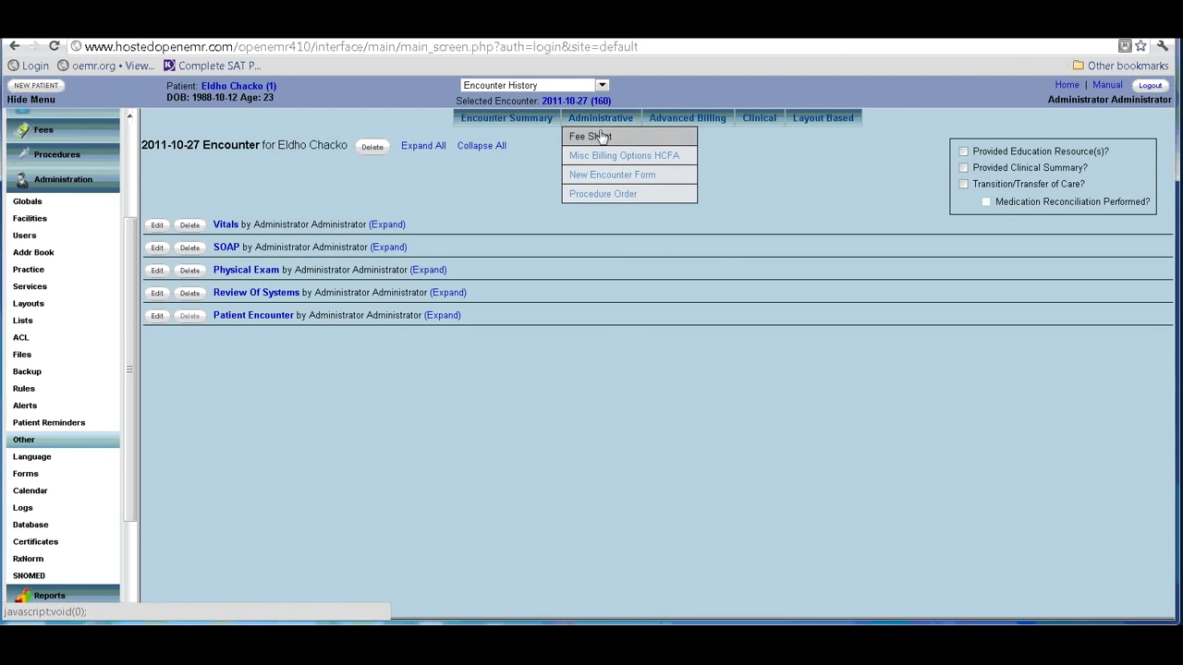
Open the encounter's Fee Sheet, look through the New Patient visit levels and add the Limited visit for an Established Patient
click(601, 137)
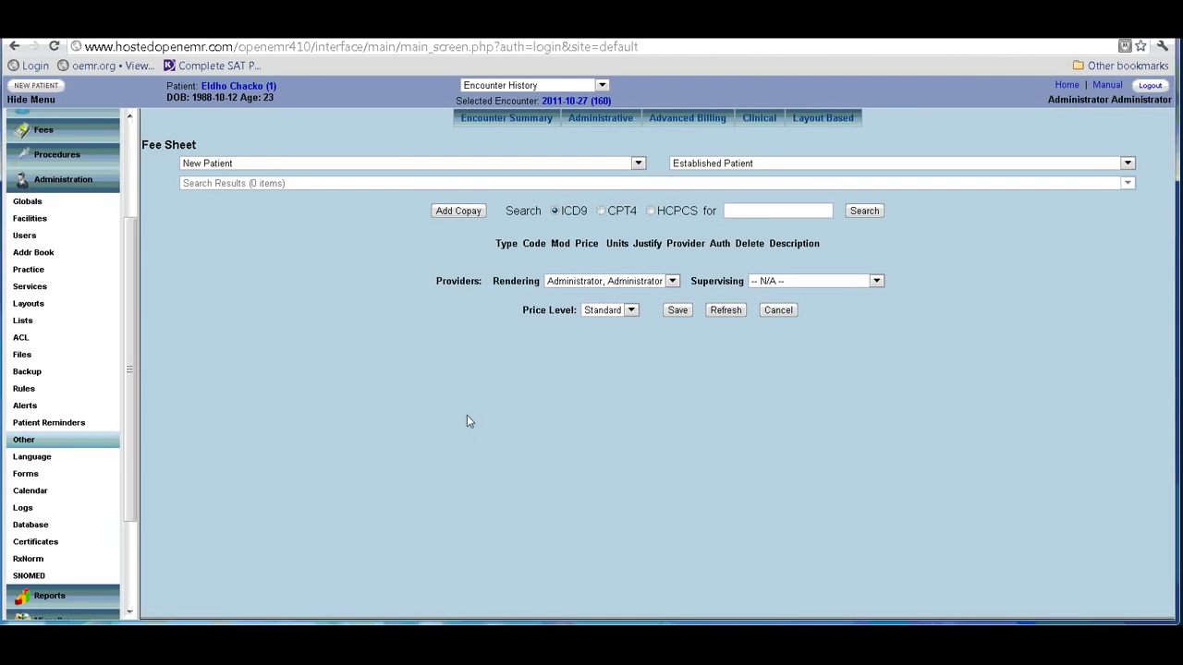
click(638, 164)
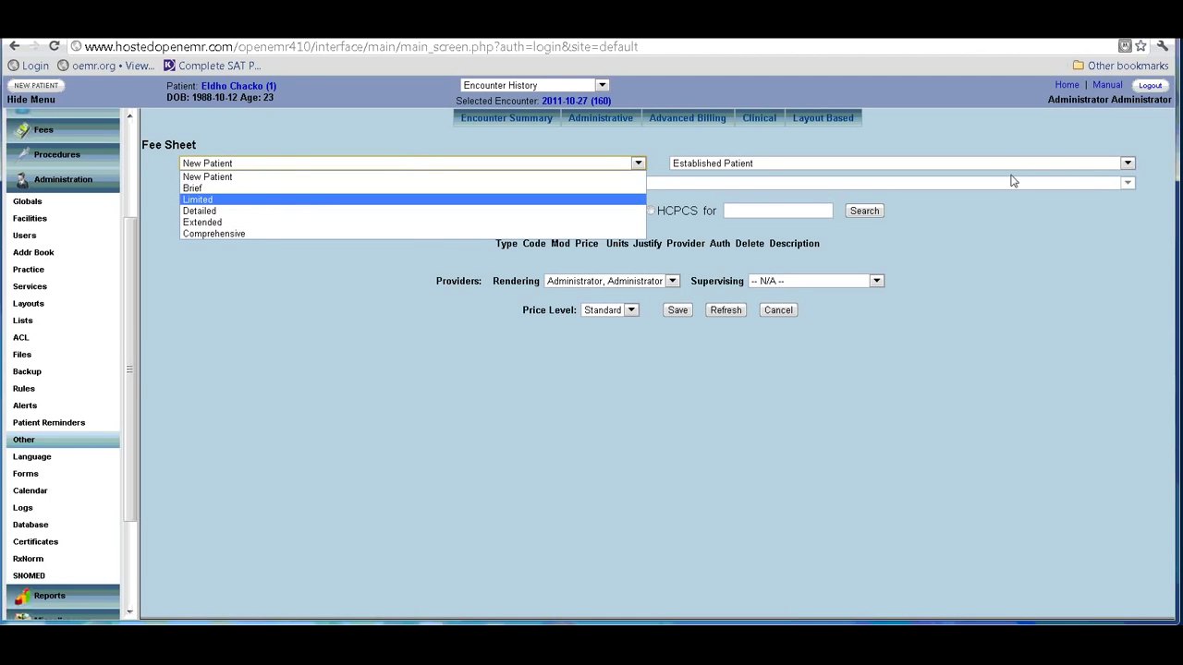
click(1126, 164)
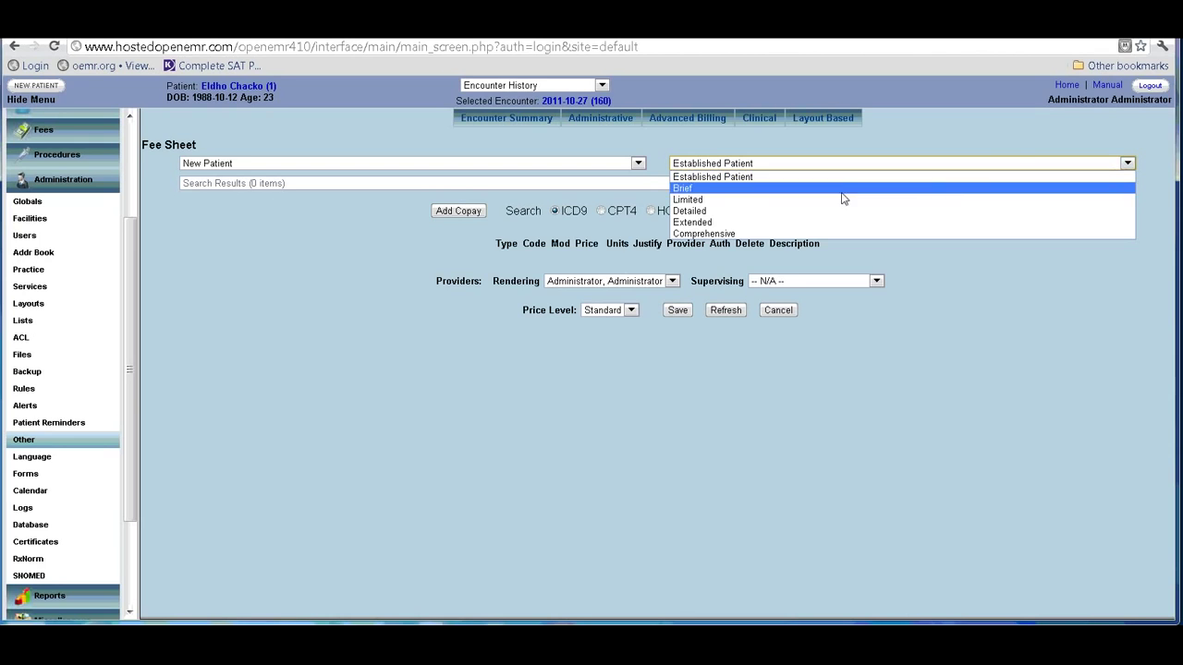
click(813, 205)
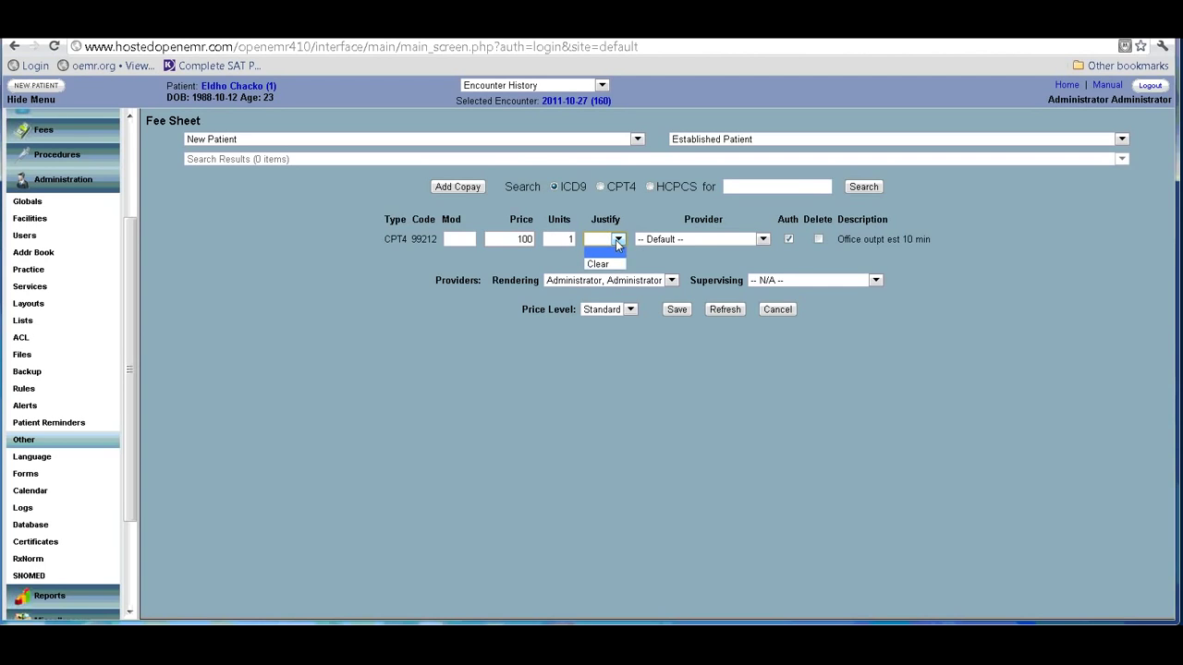
Search ICD9 codes for 300, add 300.10 Hysteria nos and use it to justify the CPT4 99212 charge
click(754, 188)
text(300)
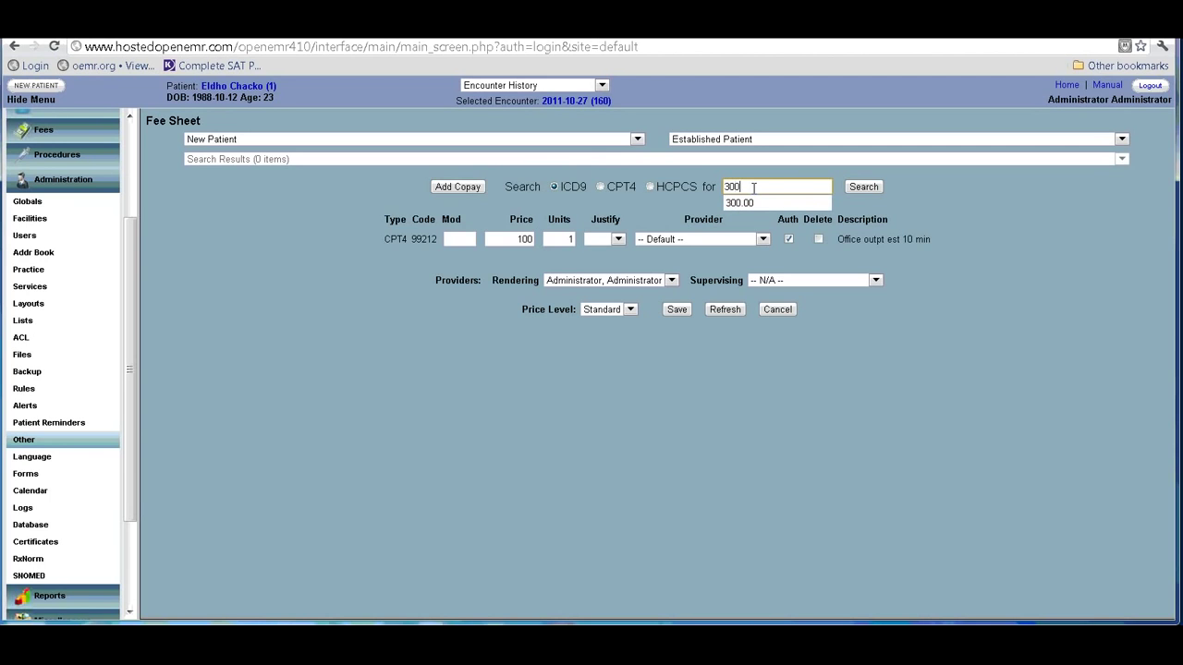
click(852, 186)
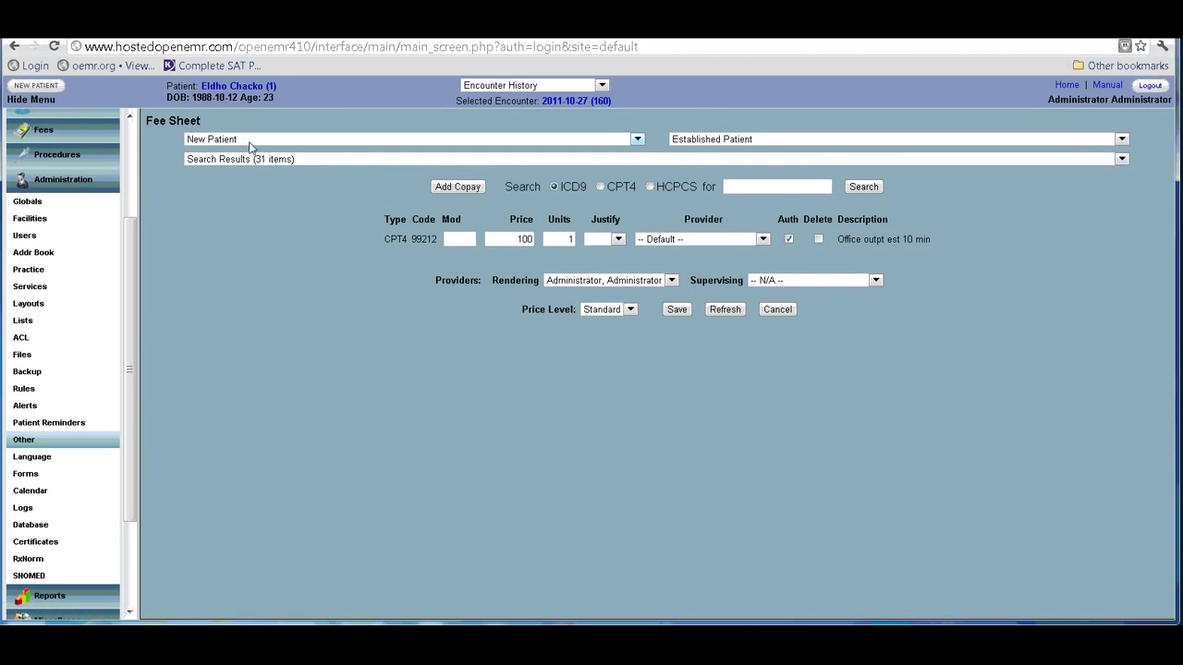
click(292, 160)
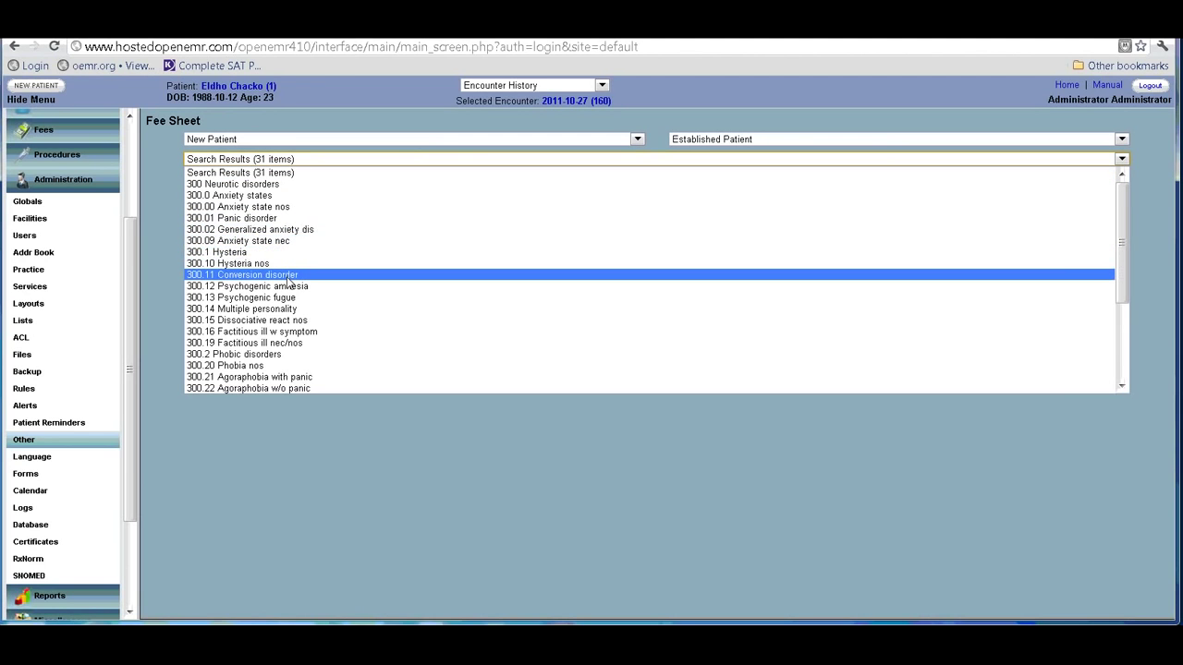
click(270, 265)
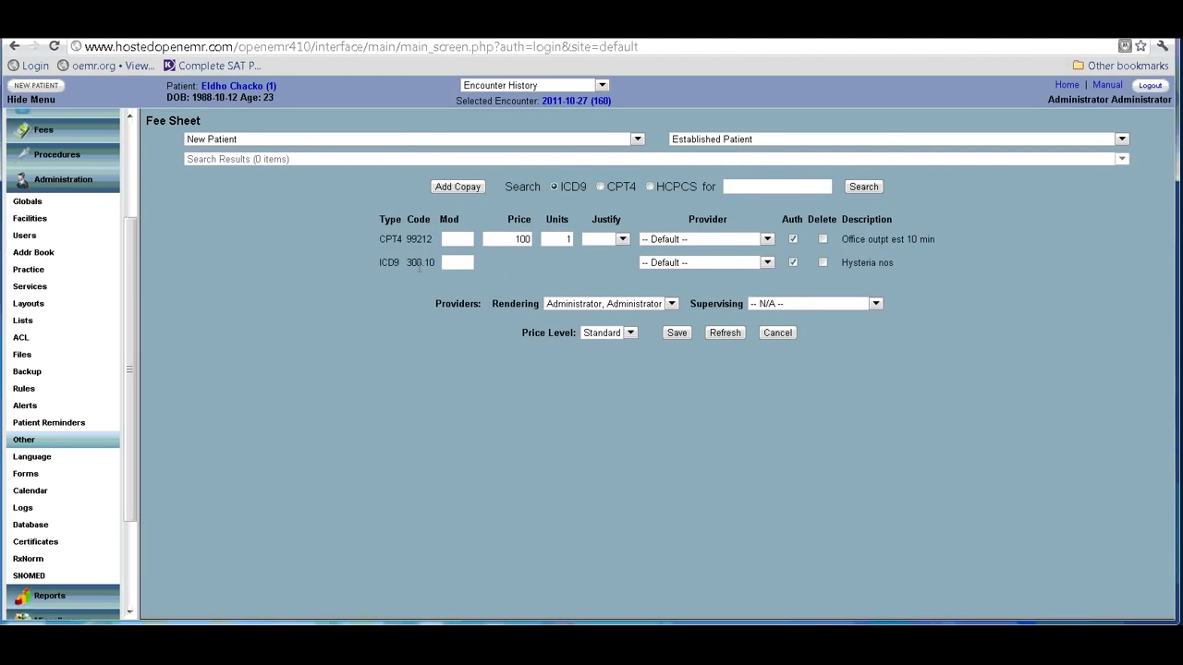
click(622, 238)
Search ICD9 codes for 200, add 200.02 Reticulosarcoma thorax and include it in the justification of the CPT4 99212 charge
text(200)
click(856, 189)
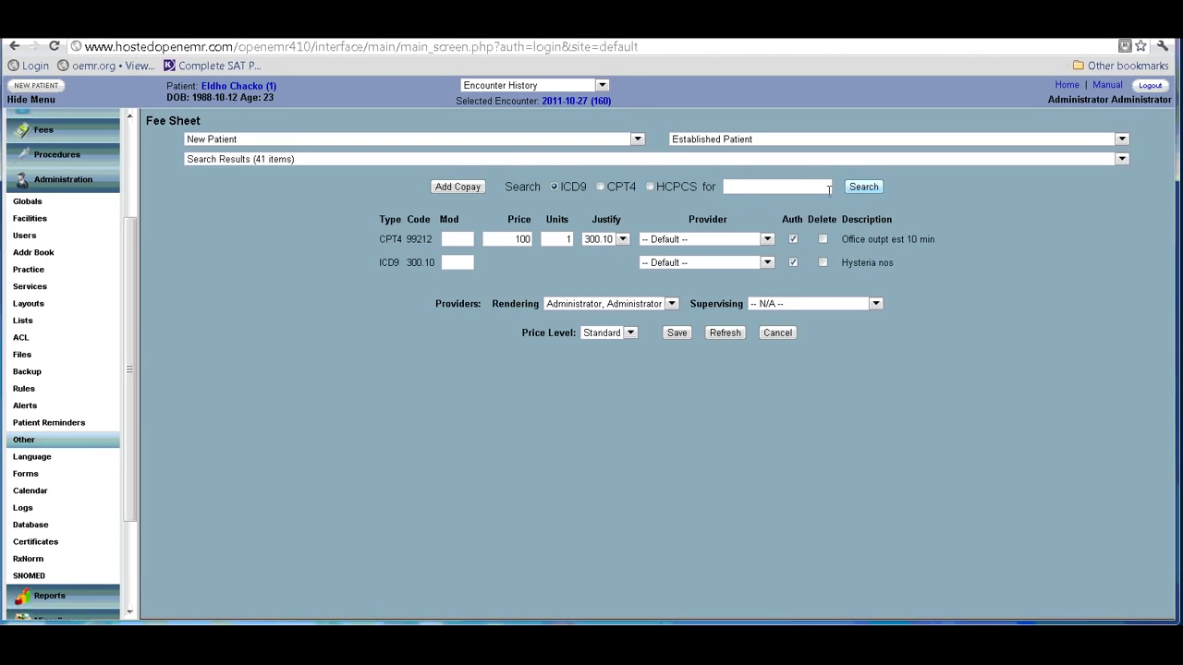
click(466, 159)
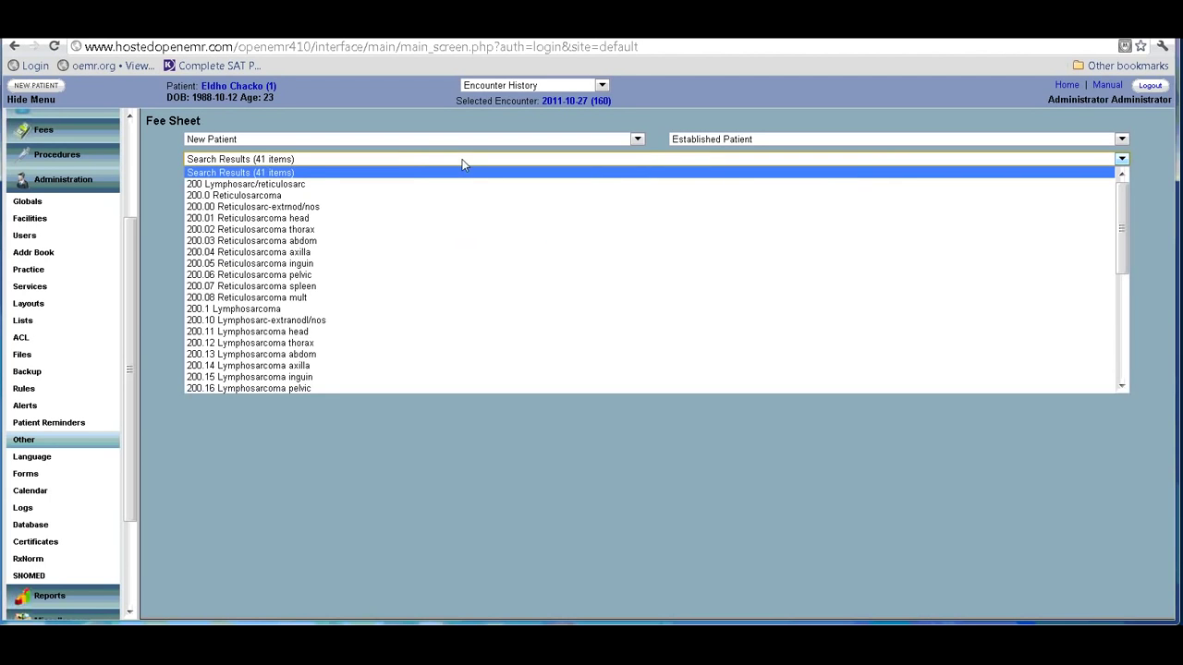
click(292, 230)
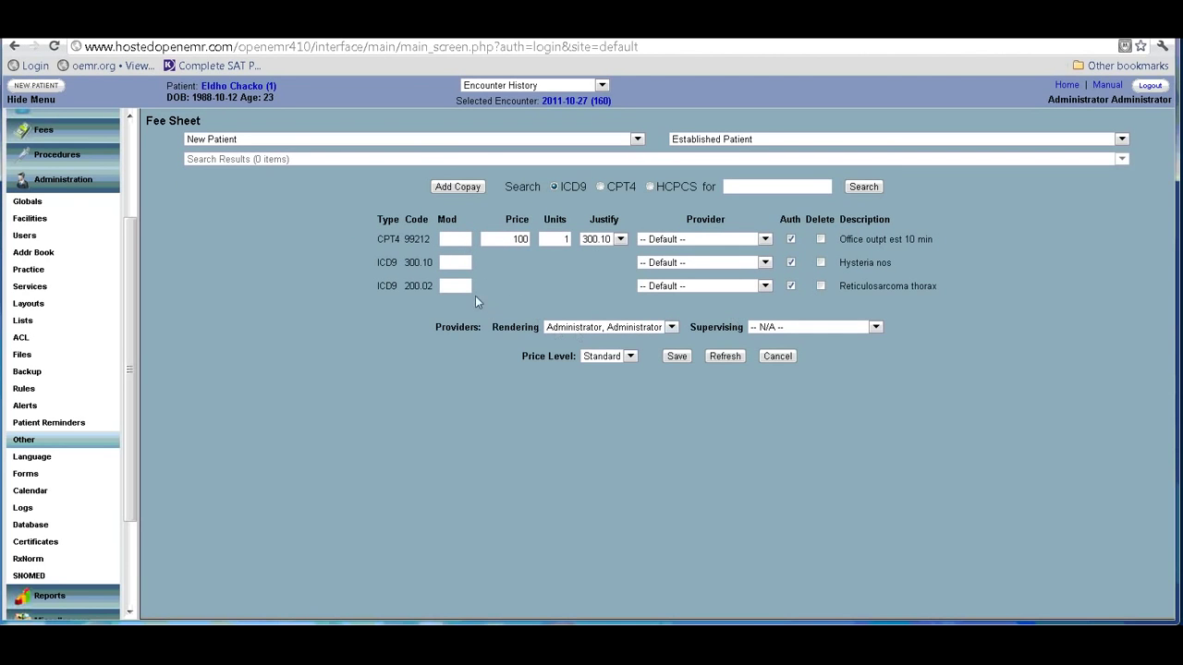
click(621, 239)
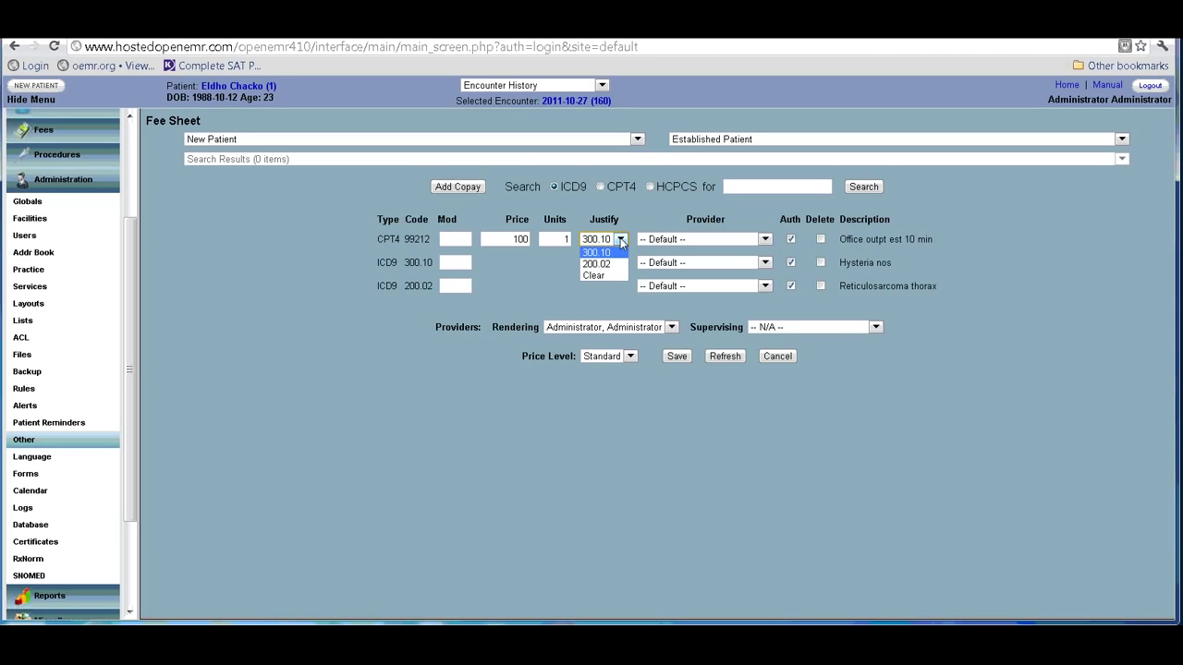
click(618, 265)
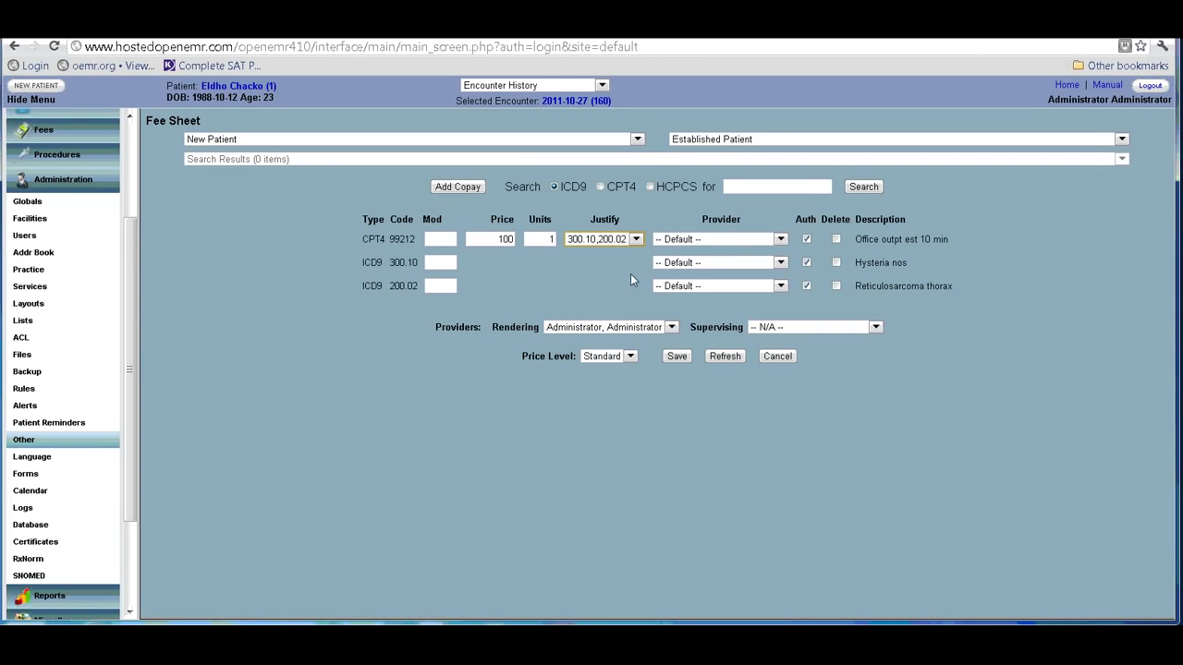
Assign the provider listed between Administrator and test to all three Fee Sheet lines
click(781, 239)
click(733, 276)
click(781, 262)
click(730, 299)
click(748, 285)
click(721, 321)
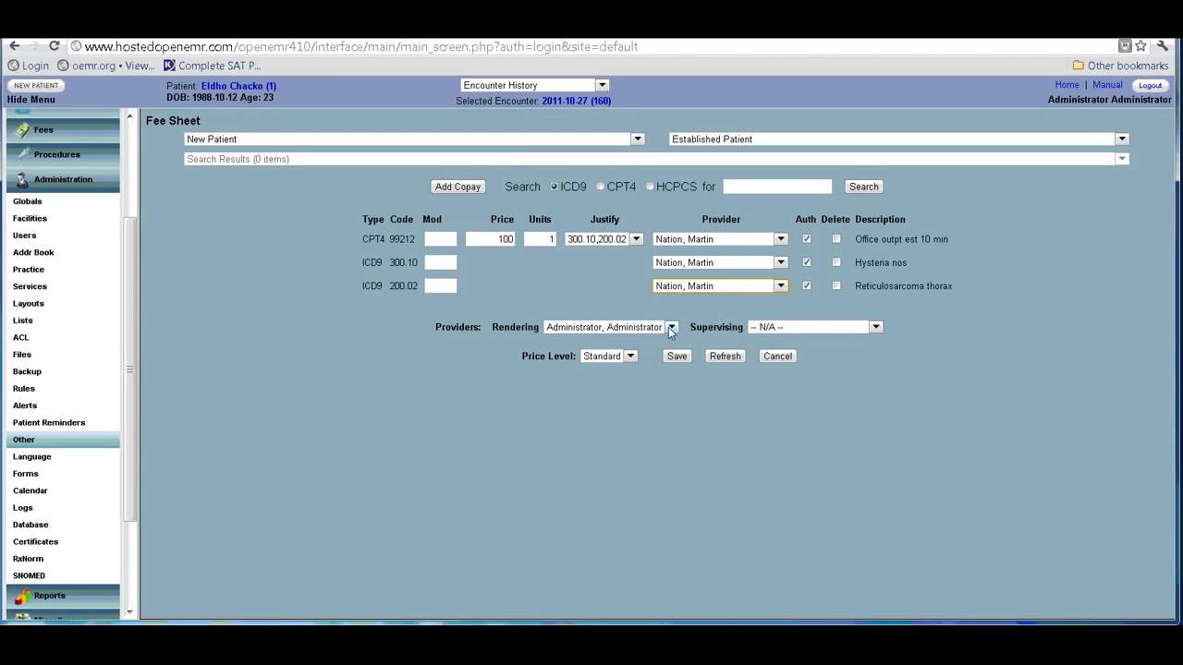
Set both the rendering and supervising providers to the provider listed between Administrator and test, and save the Fee Sheet
click(673, 328)
click(592, 362)
click(876, 327)
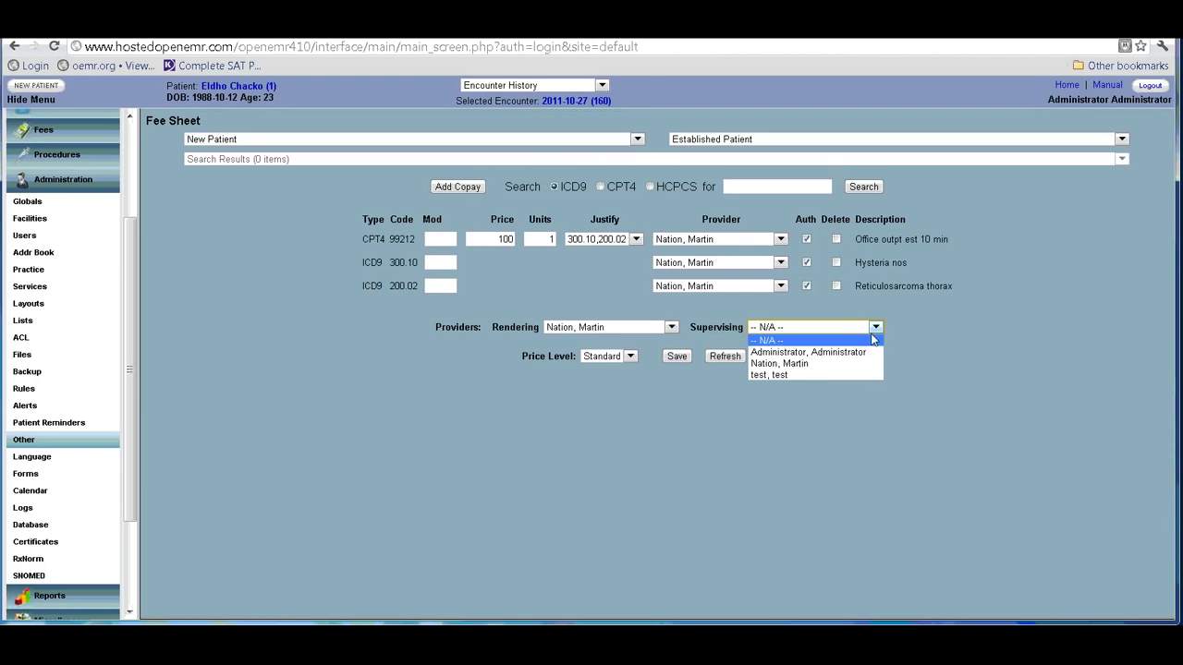
click(814, 363)
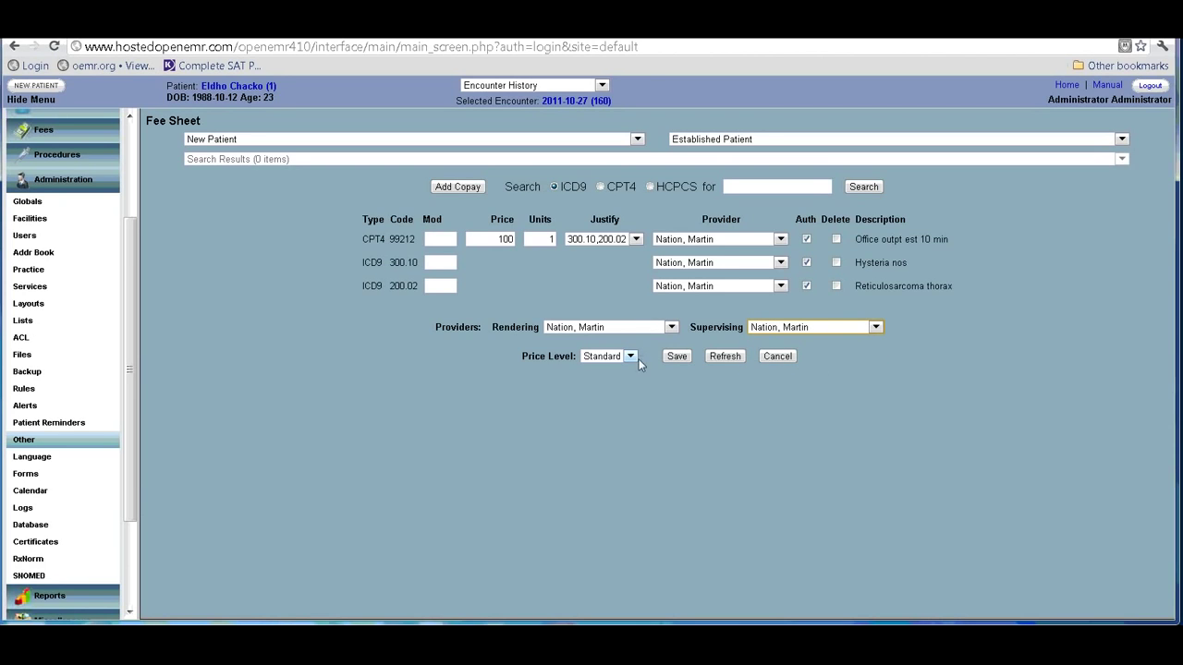
click(685, 358)
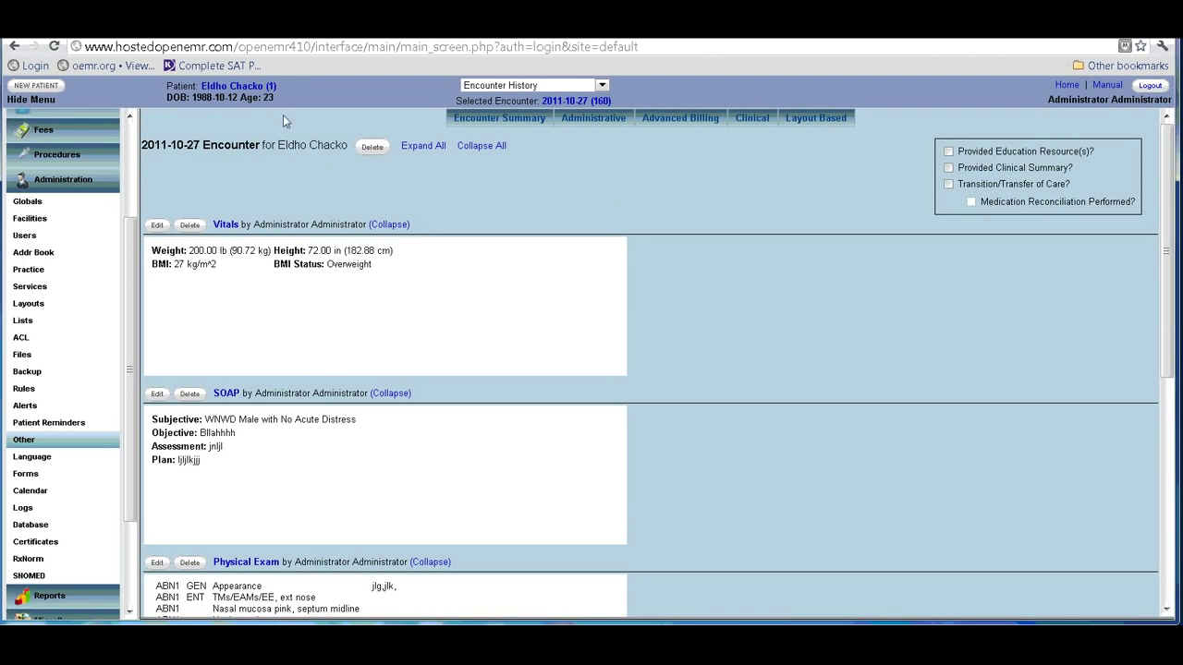
Generate a patient report with Demographics, the Aleve medication and the 2011-10-27 ddd encounter, leaving Billing out
click(236, 90)
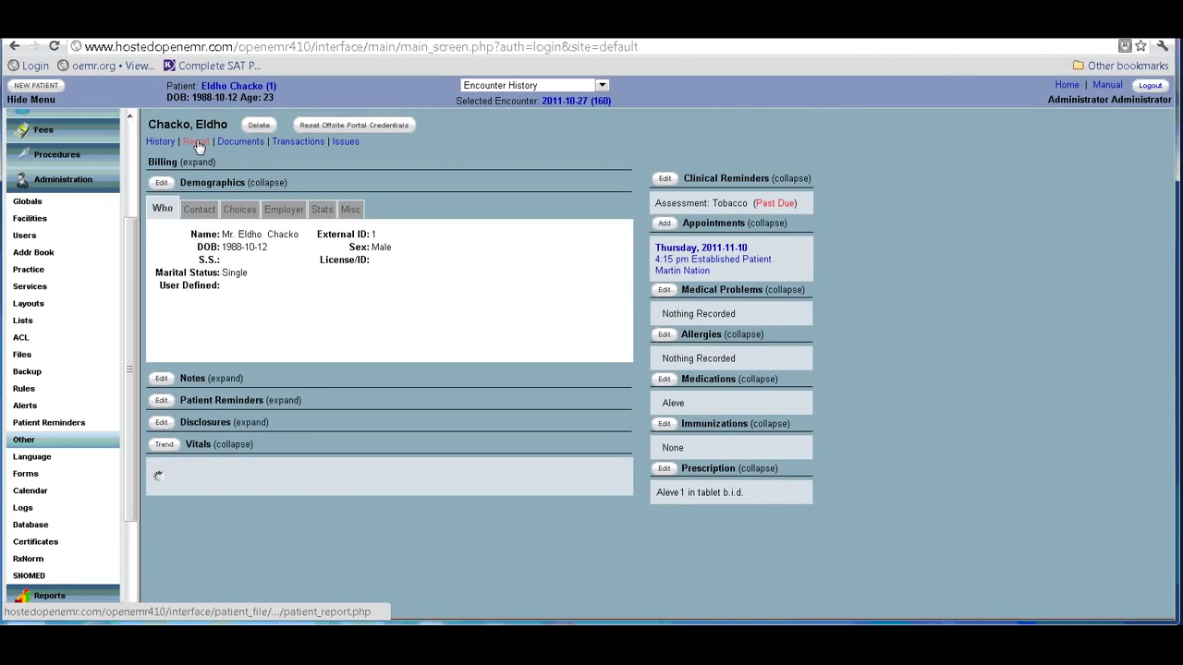
click(196, 144)
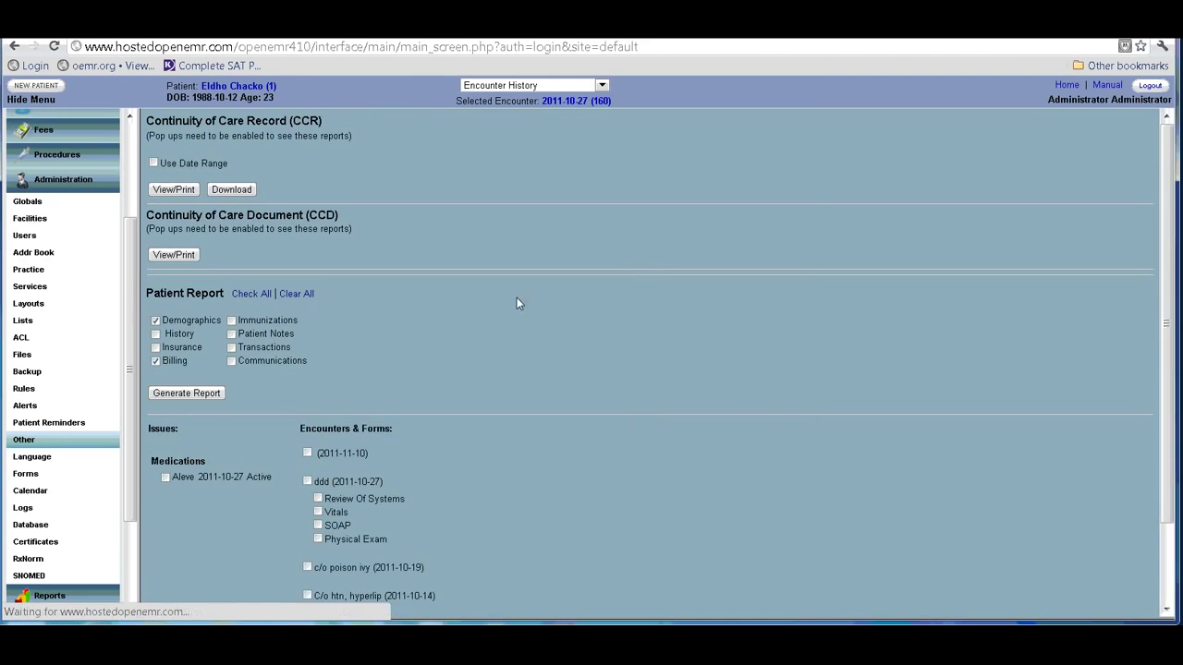
click(155, 321)
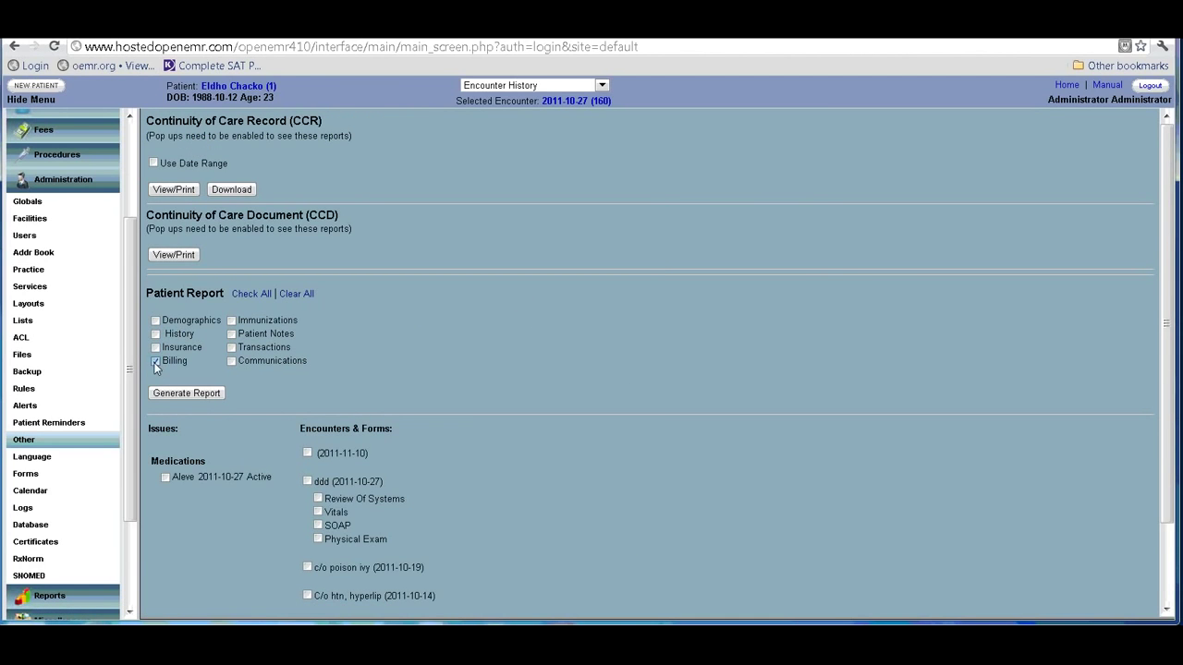
click(155, 321)
scroll(454, 303, down, 1)
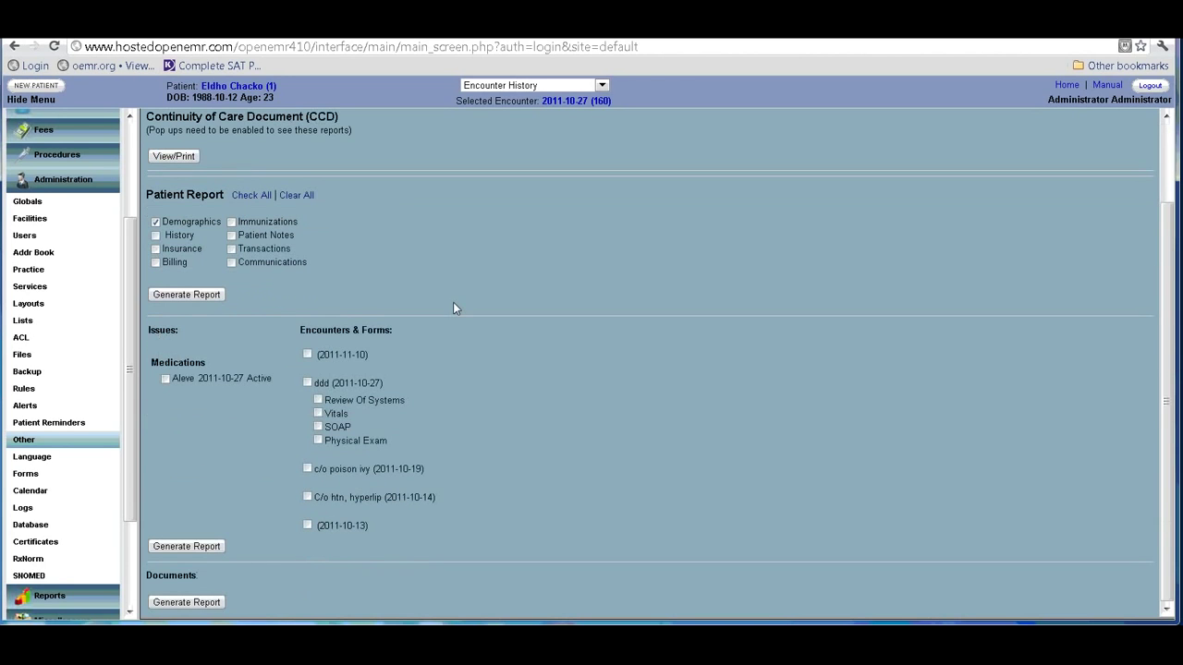
click(165, 378)
click(307, 383)
click(200, 544)
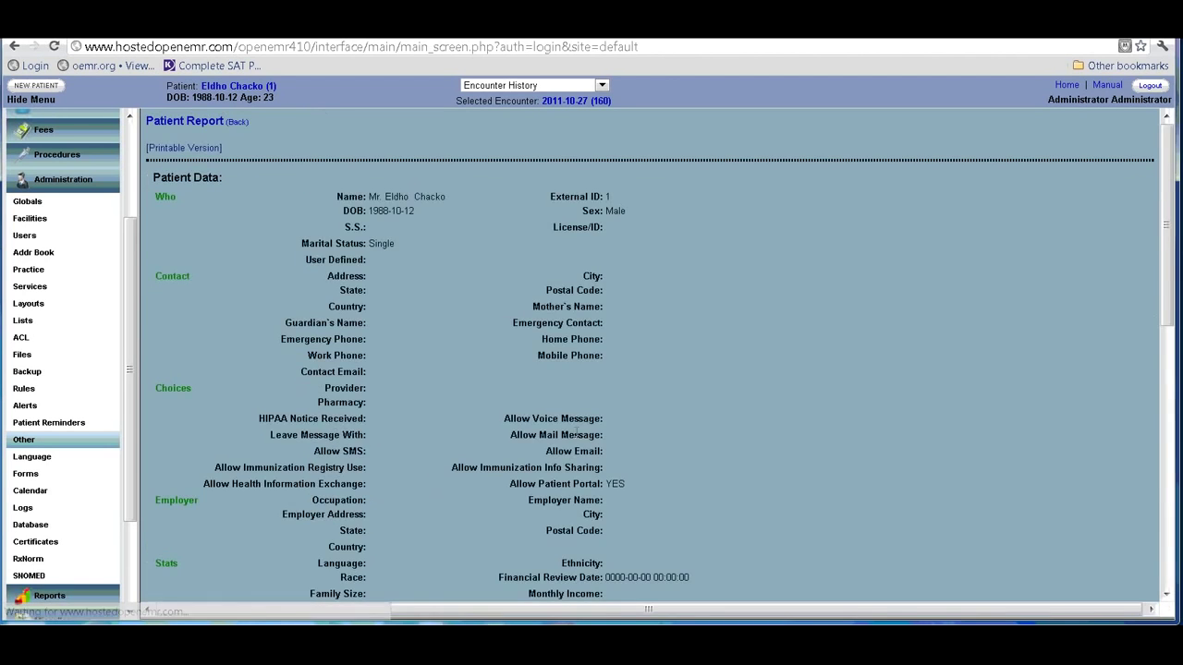
Look through the generated patient report from the patient data to the Physical Exam and open its printable version
scroll(606, 357, down, 5)
scroll(605, 357, down, 3)
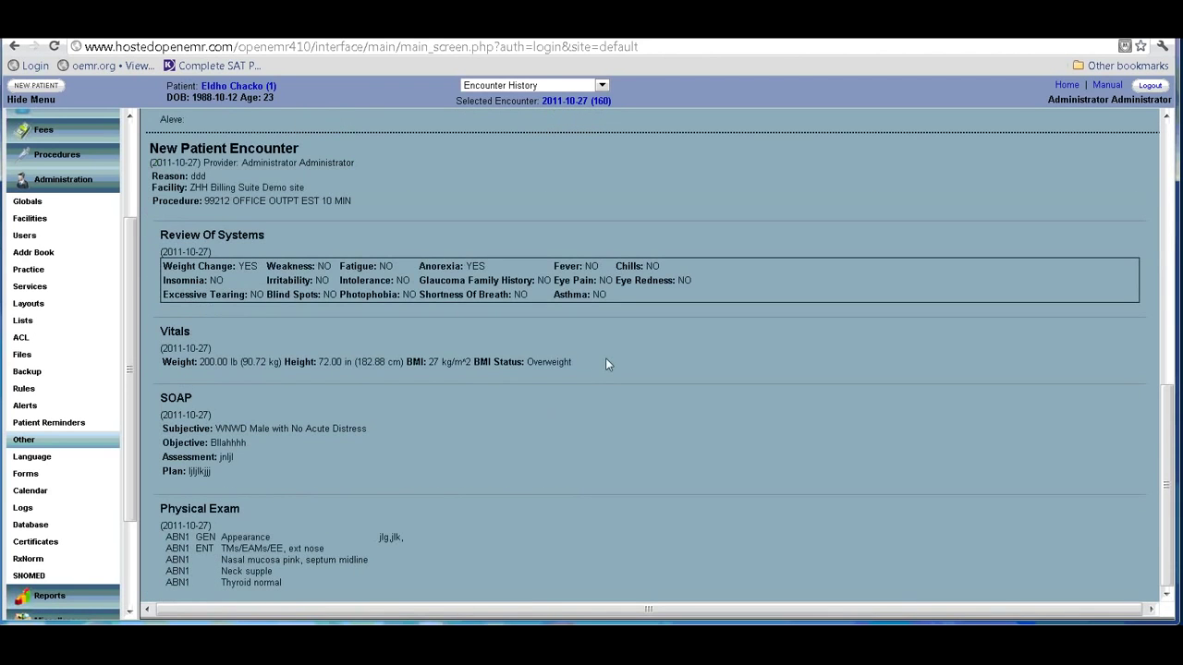
scroll(605, 358, up, 10)
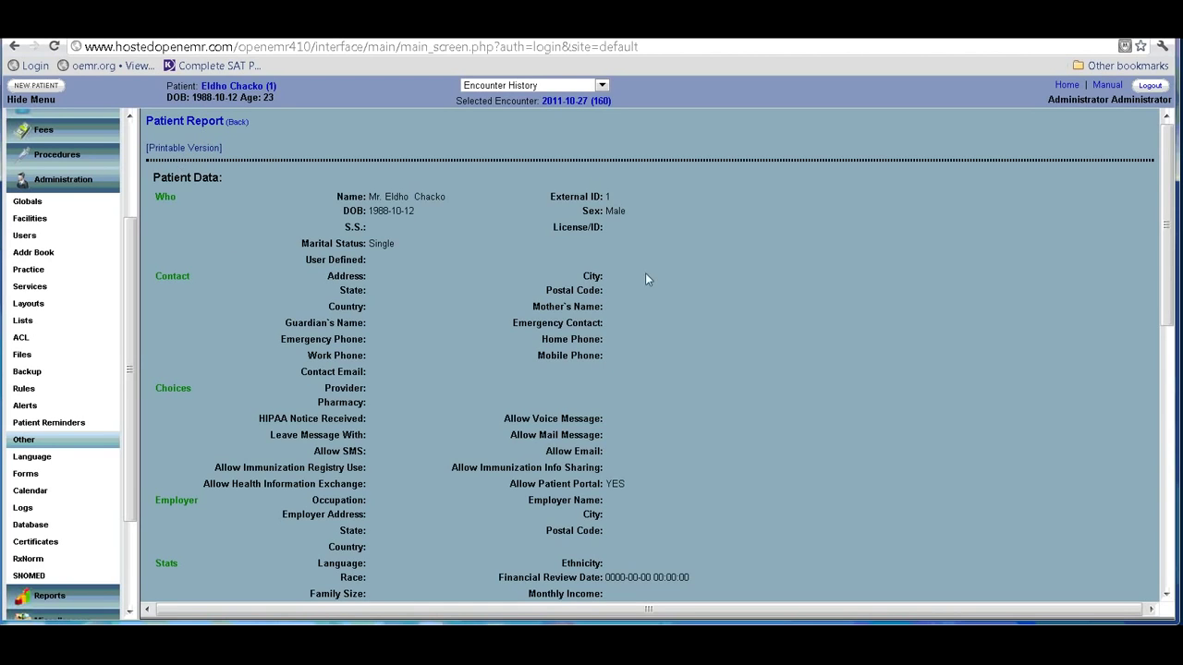
click(190, 148)
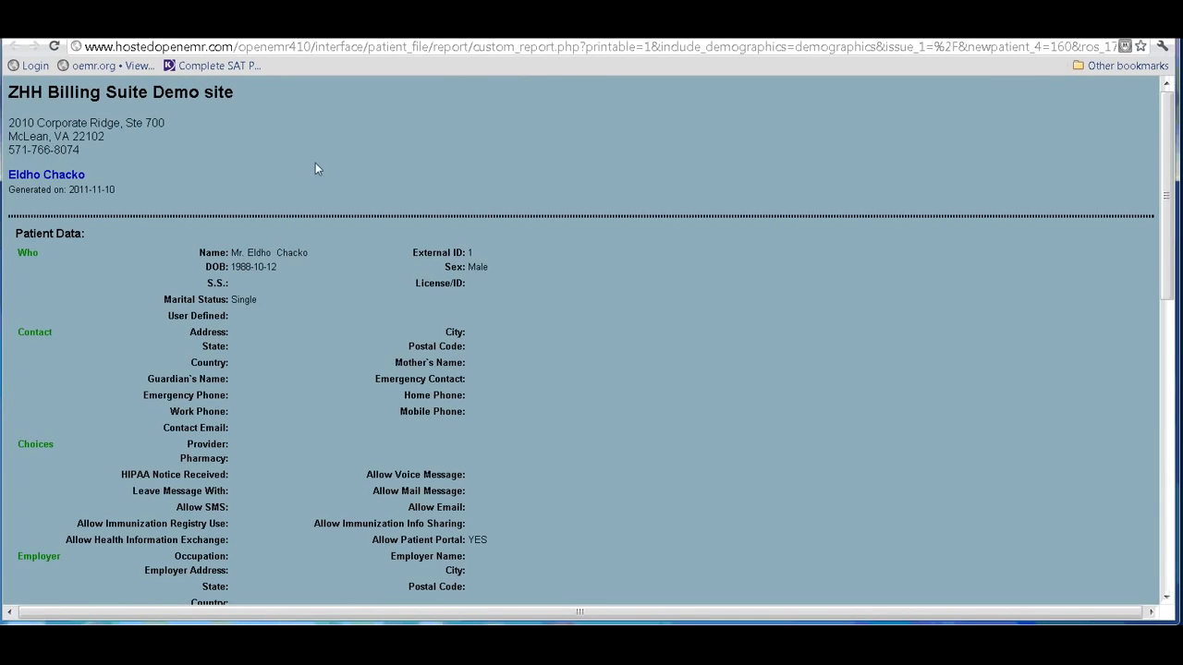
Preview the report for printing, look through the destination printers and pages down to the signature line, and close it without printing
click(1162, 48)
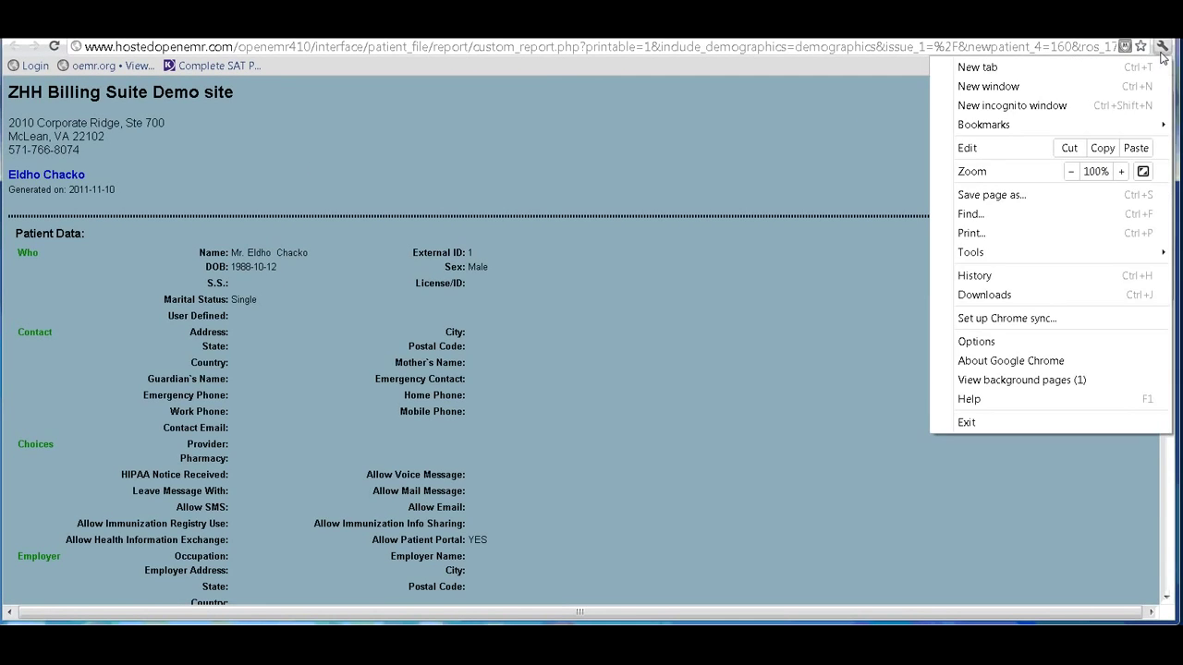
click(971, 233)
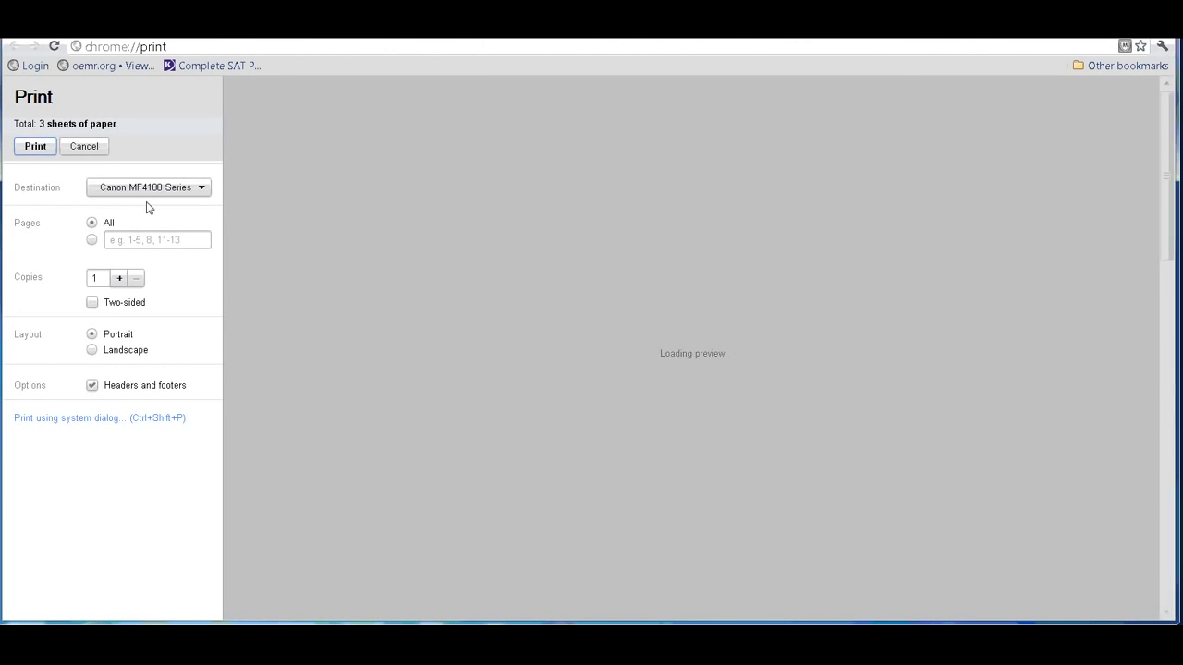
click(187, 195)
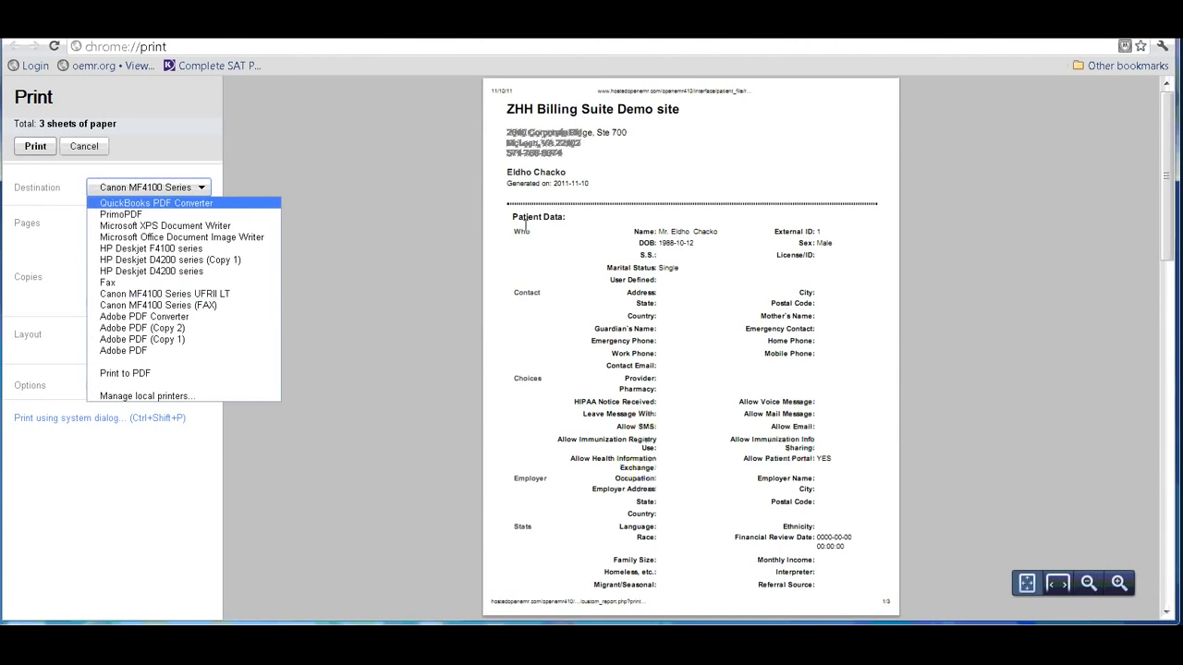
click(166, 194)
scroll(625, 240, down, 10)
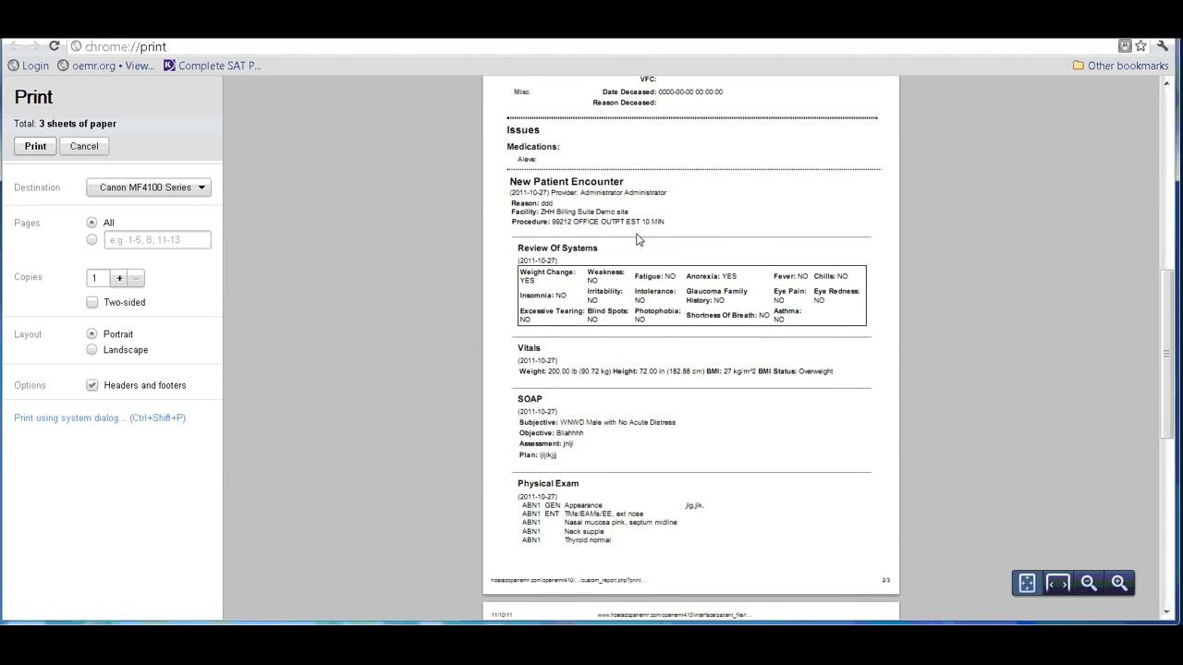
scroll(638, 240, down, 3)
scroll(638, 238, up, 1)
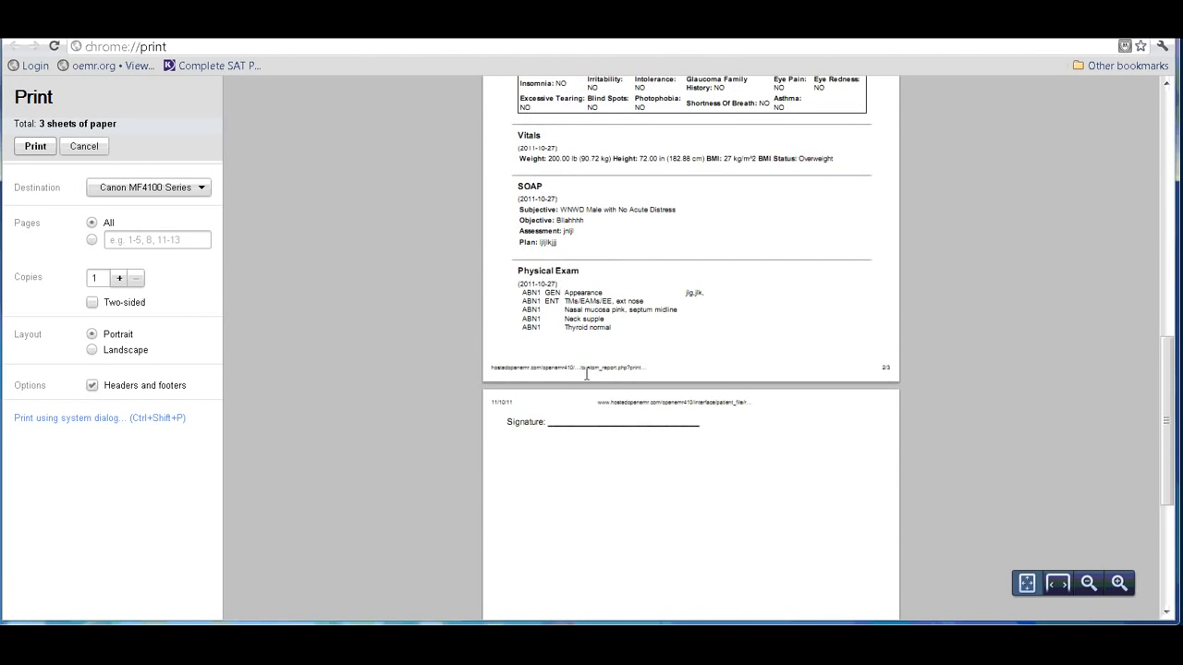
key(Escape)
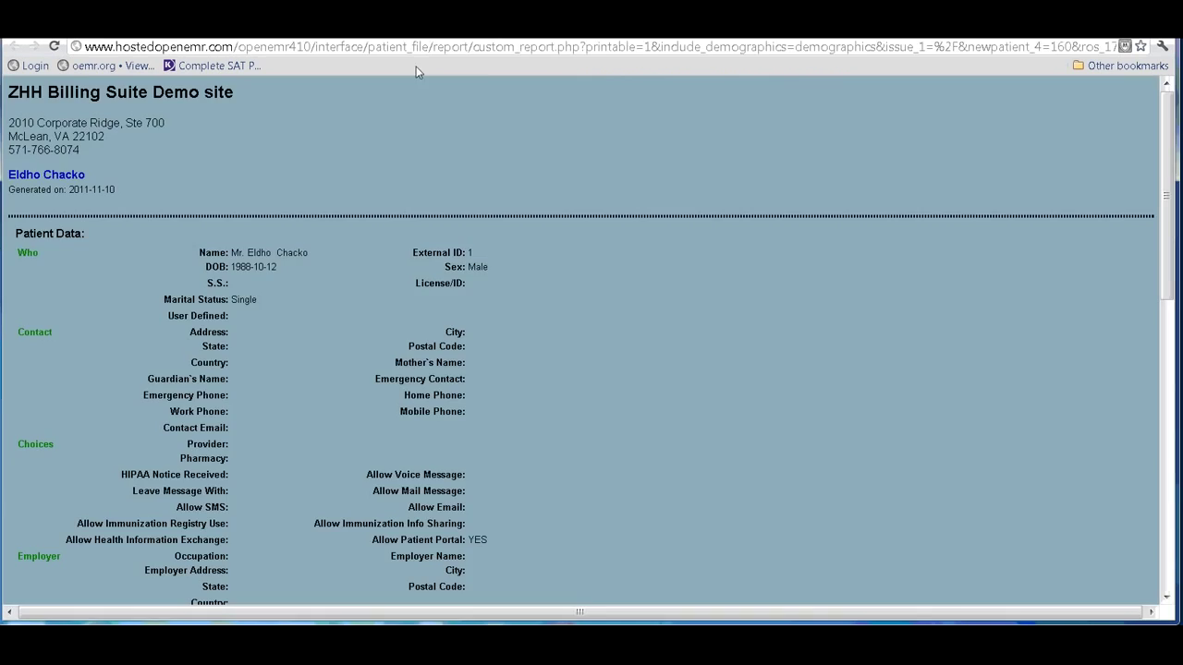
key(ctrl+w)
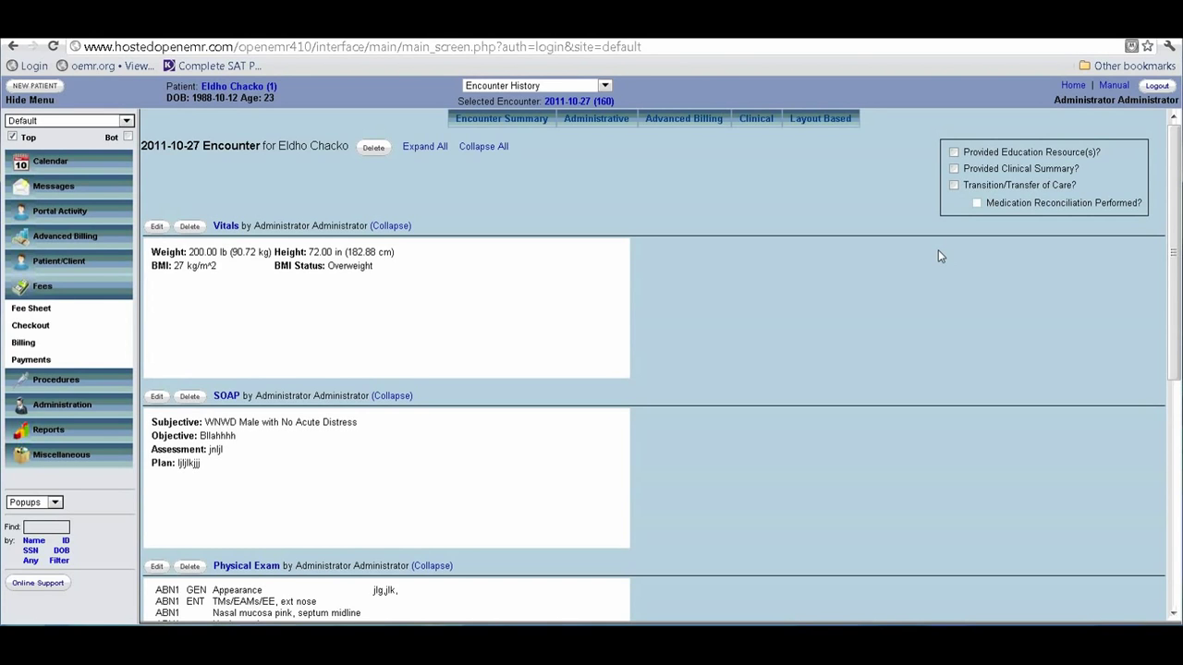
Open the patient's summary and show the selected 2011-10-27 encounter in a second frame below it
click(223, 89)
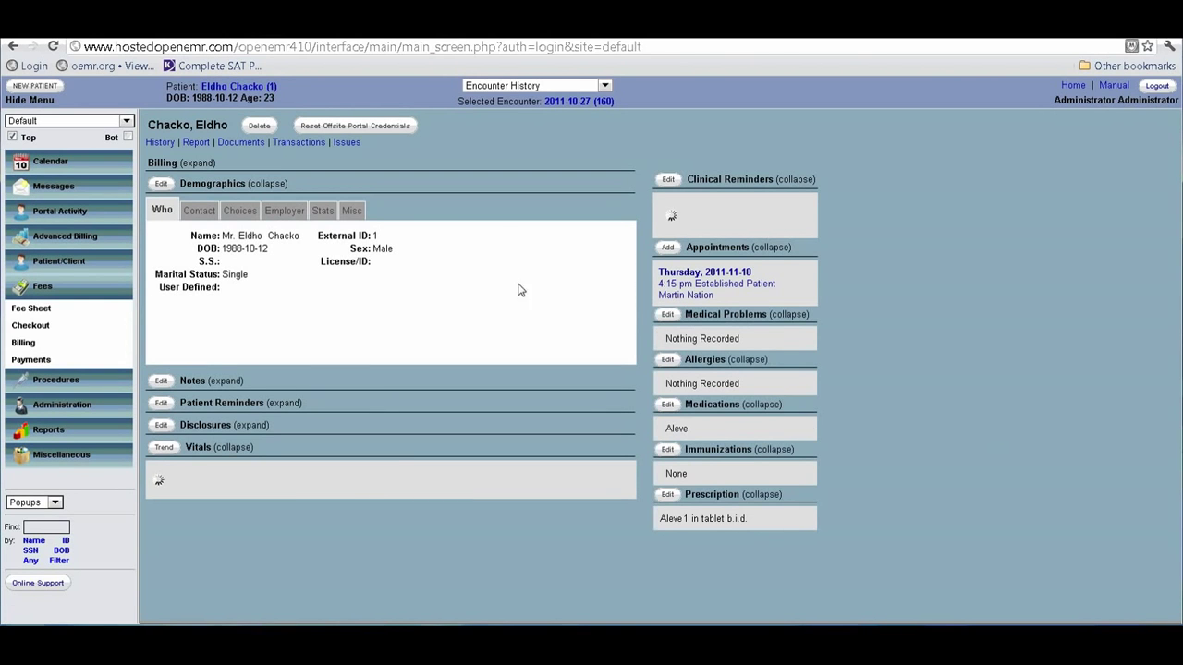
click(128, 137)
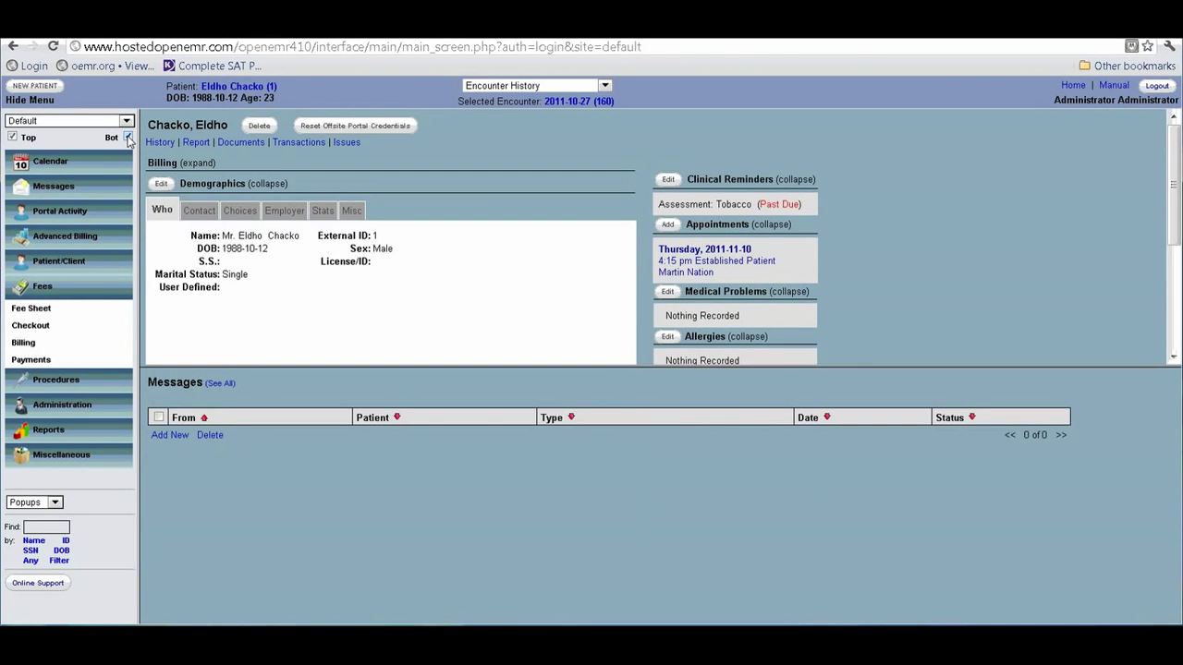
click(562, 100)
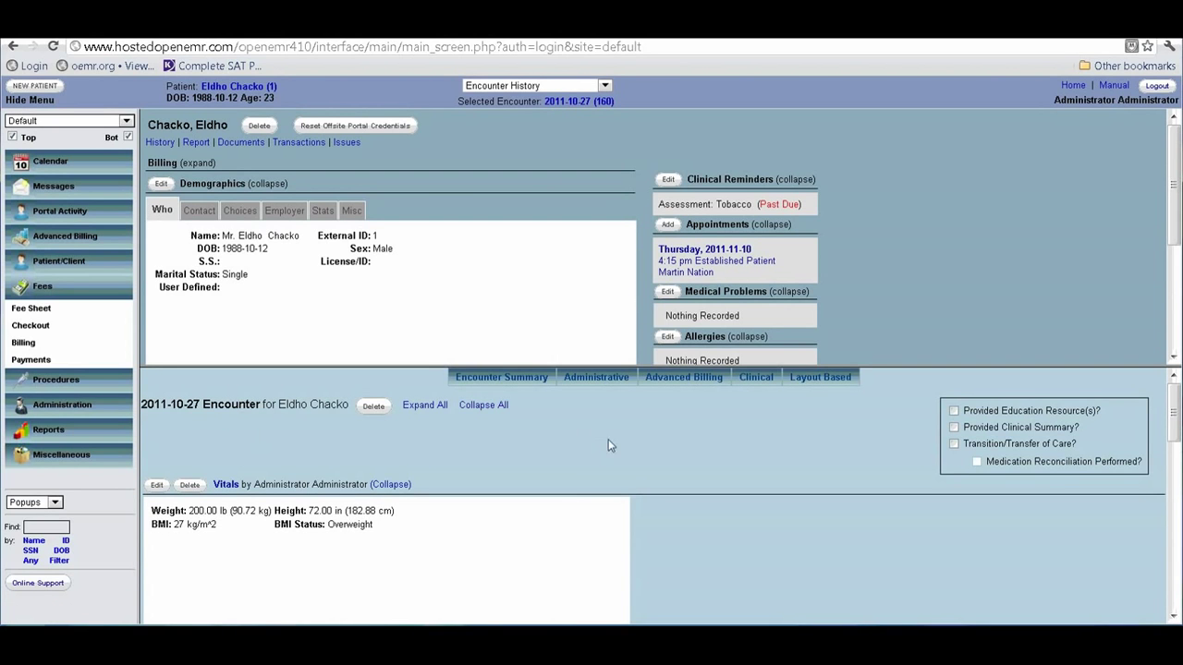
Look through the patient summary alongside the encounter down to the latest vitals and prescriptions, and hide the lower frame
scroll(615, 438, down, 3)
scroll(618, 440, up, 3)
scroll(920, 221, down, 3)
scroll(921, 222, down, 2)
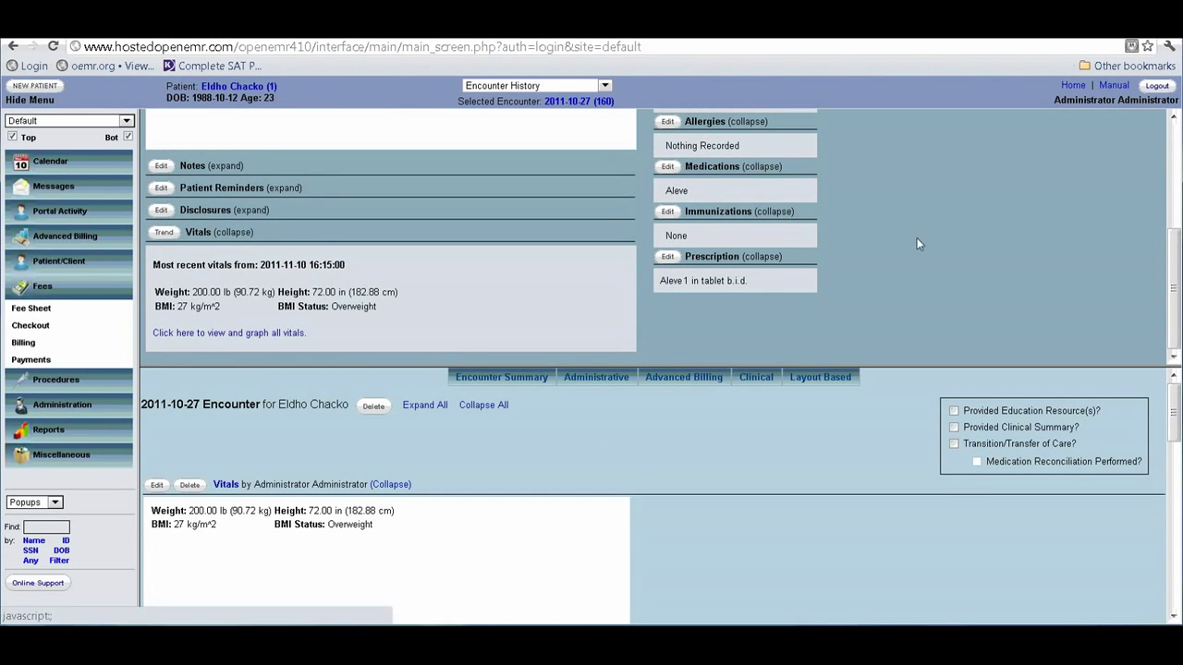
scroll(892, 239, up, 2)
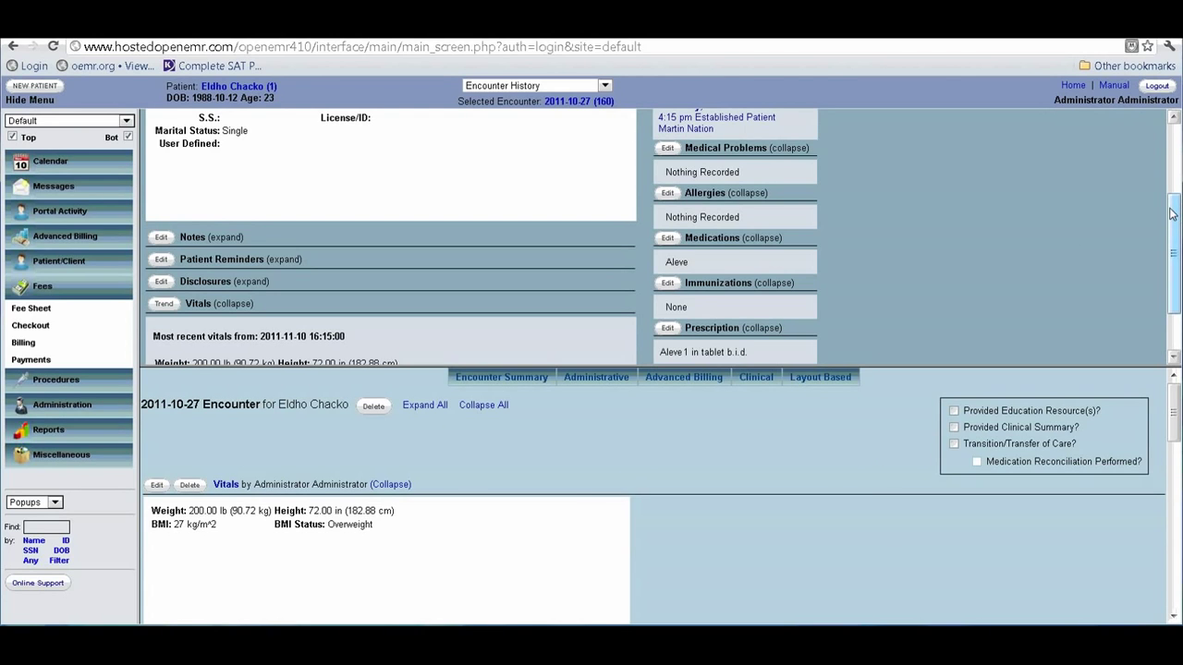
drag(1174, 215, 1176, 285)
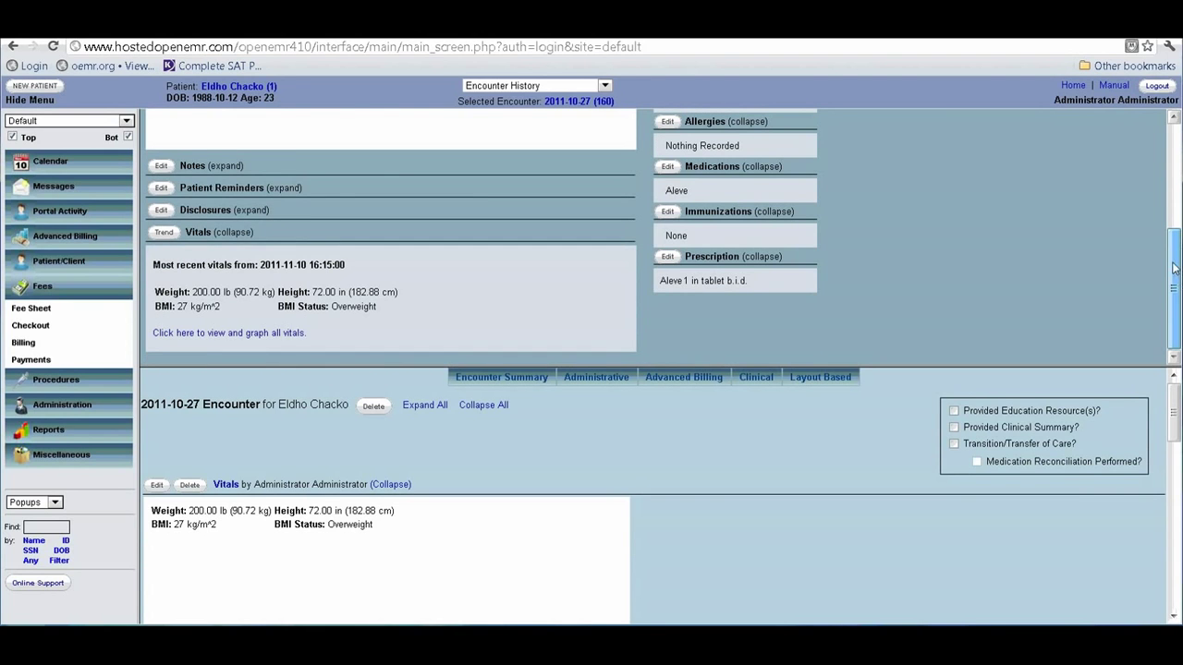
click(127, 137)
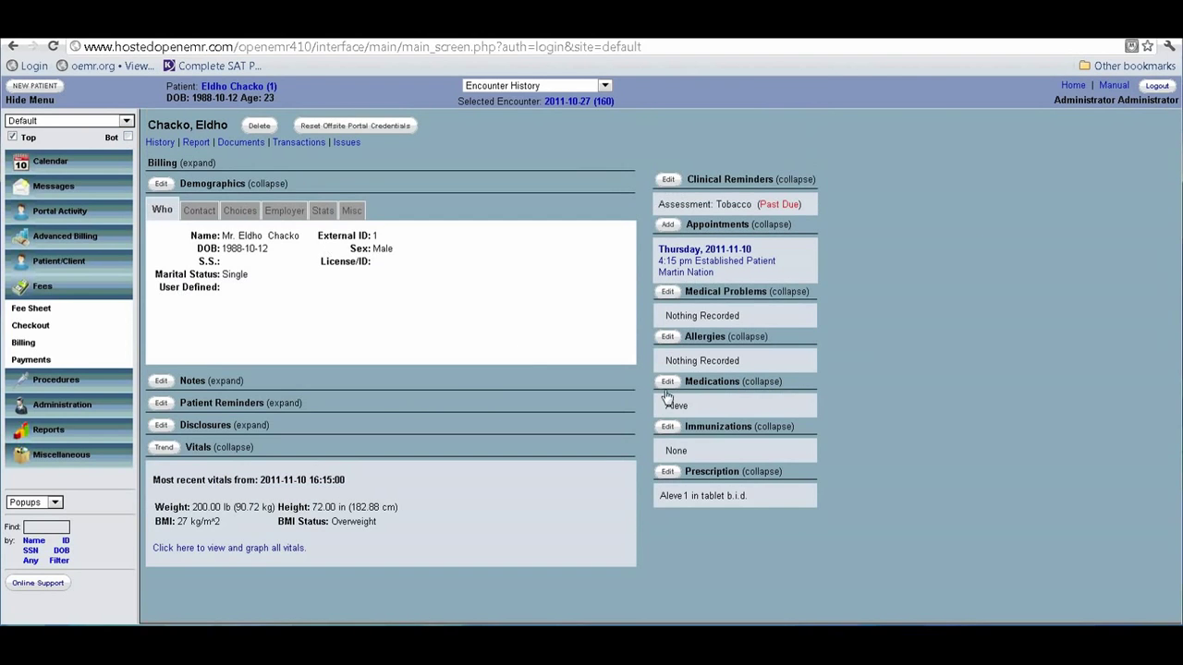
Start a new prescription for the patient and assign it to the same provider as on the Fee Sheet
click(671, 472)
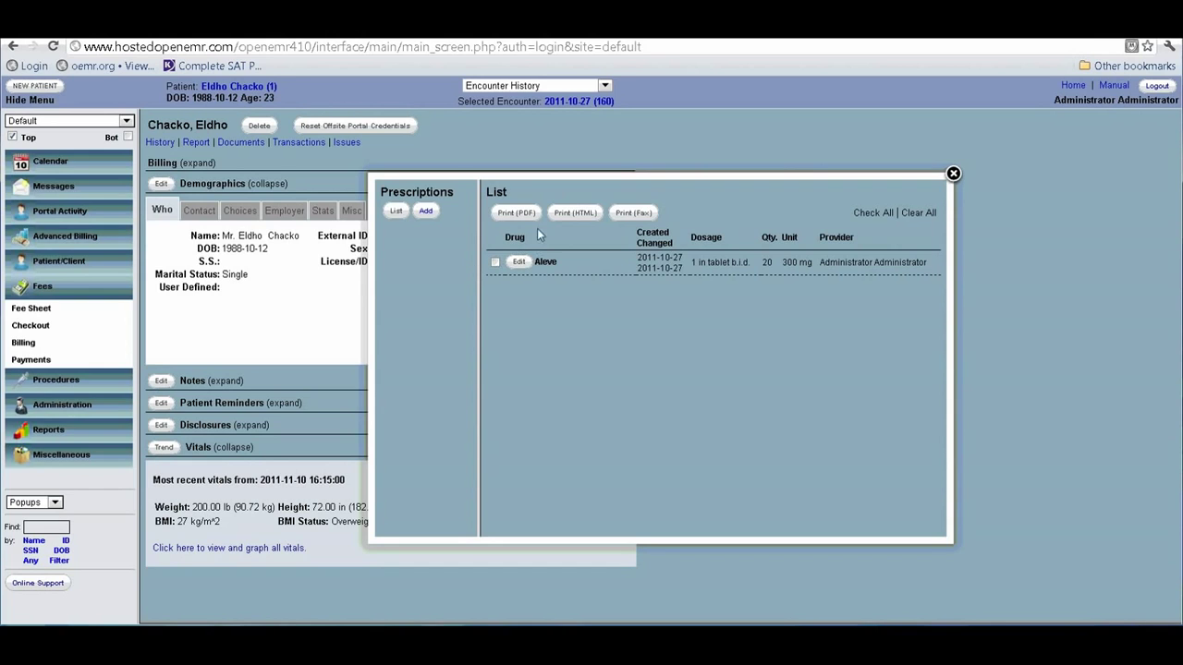
click(425, 211)
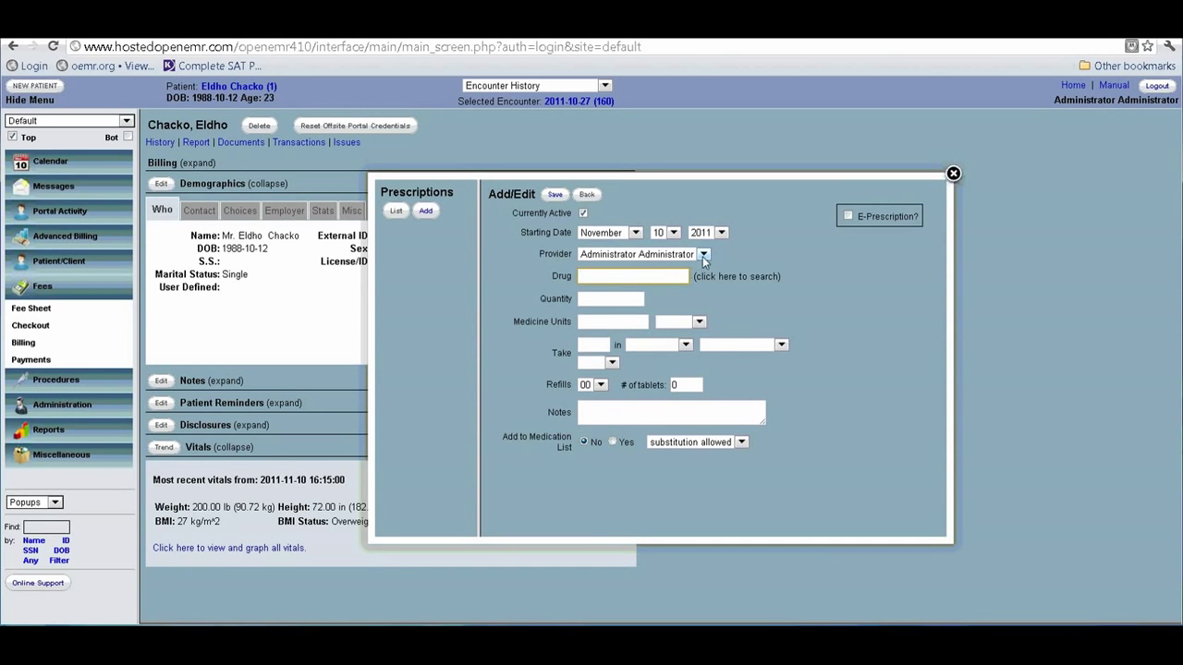
click(702, 255)
click(610, 290)
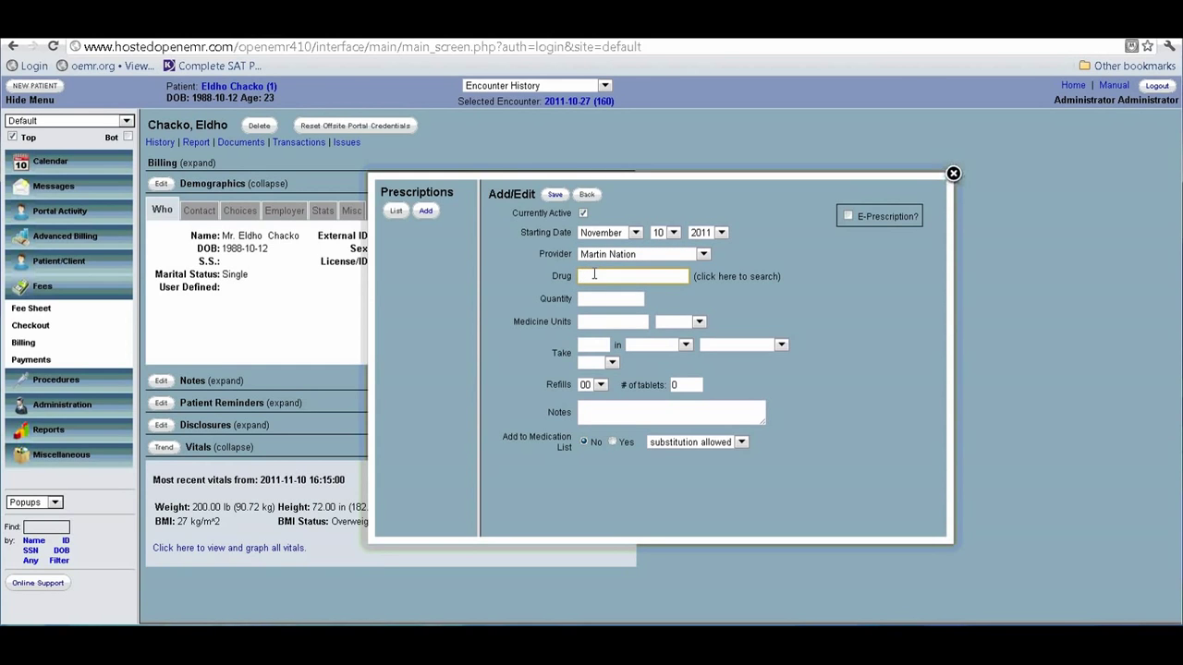
text(Aleve)
drag(600, 276, 543, 278)
key(BackSpace)
Search the drug list for Aleve and select Prevacid NapraPAC as the prescribed drug
click(714, 276)
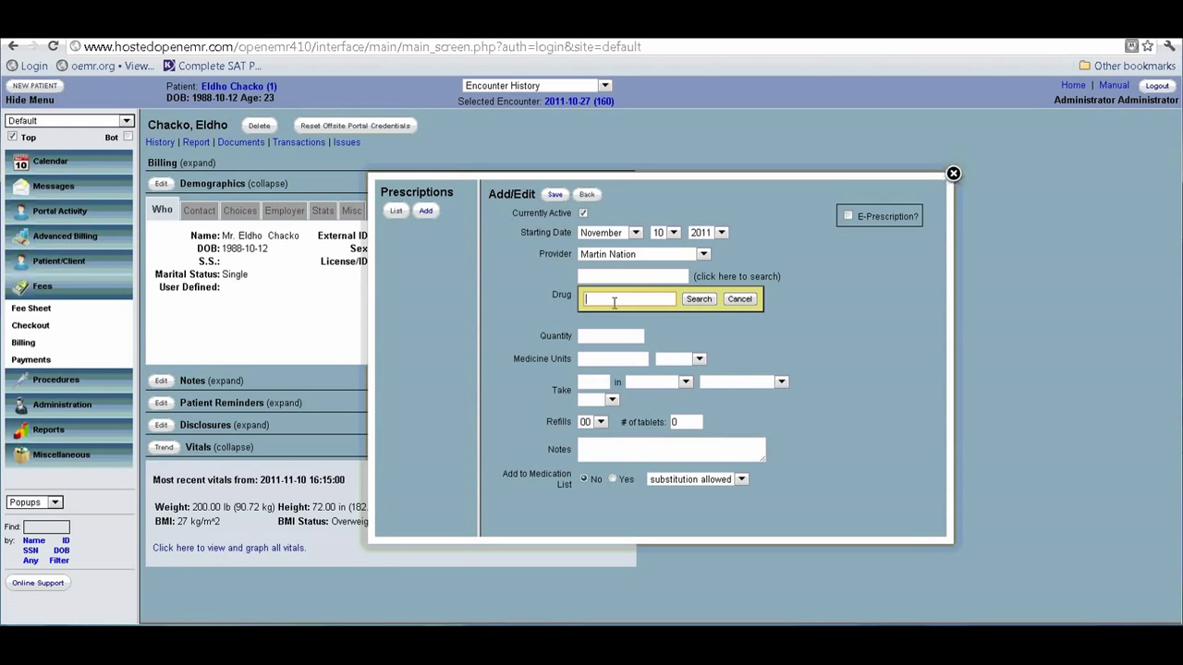
text(Aleve)
click(697, 300)
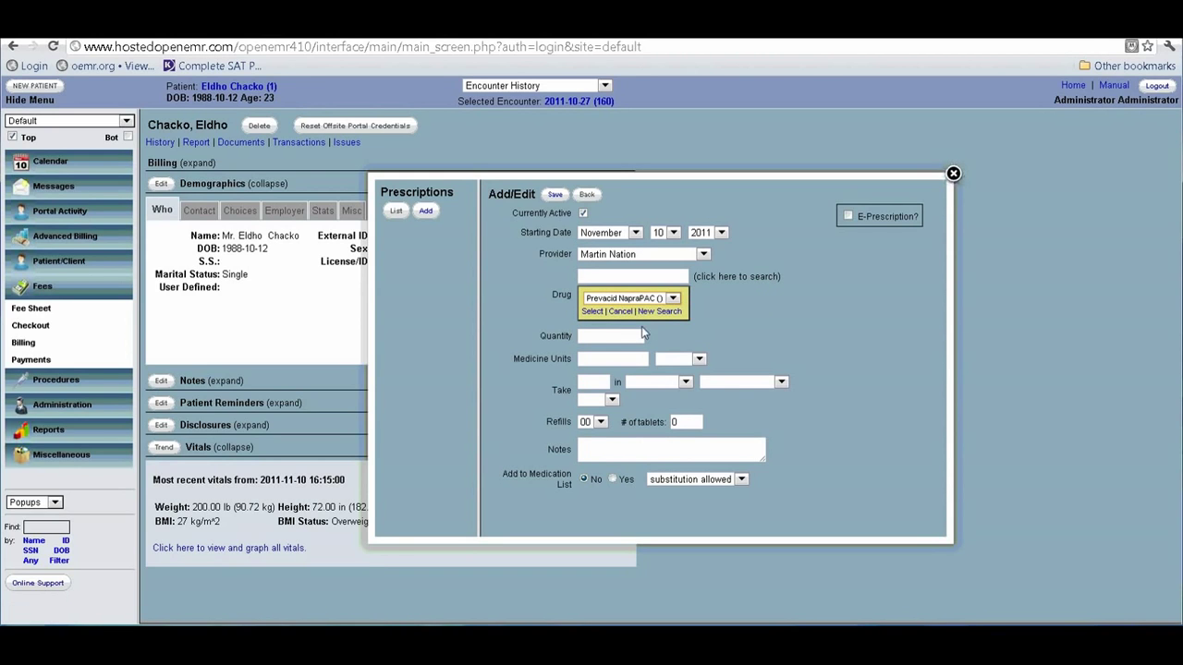
click(659, 299)
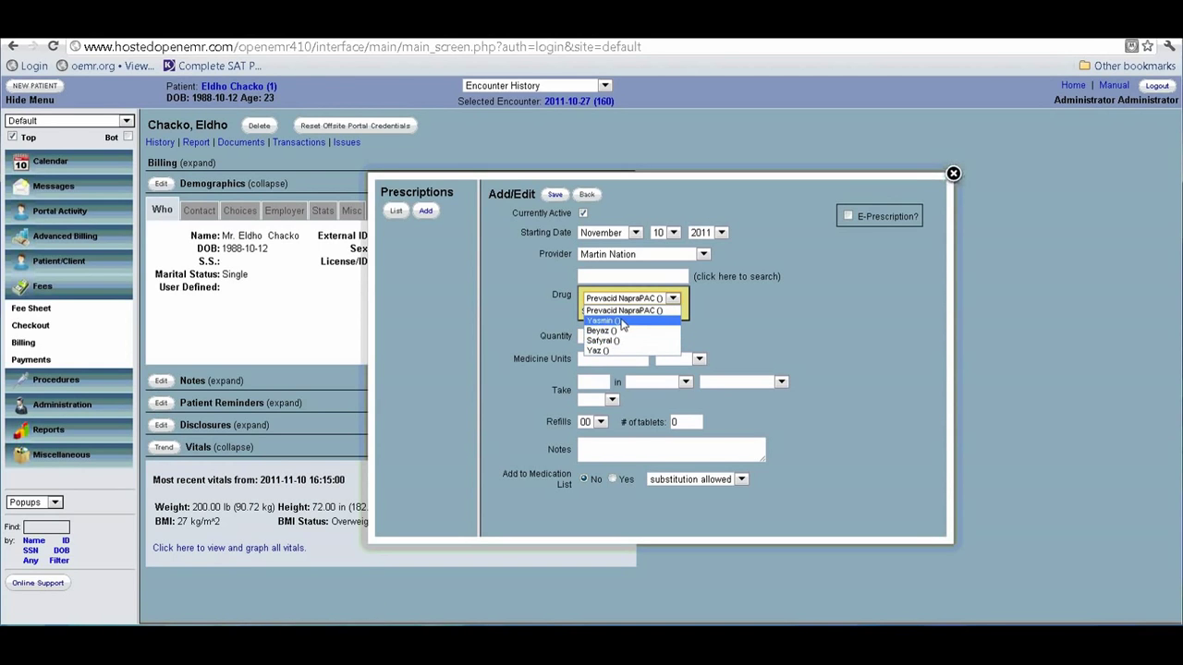
click(623, 312)
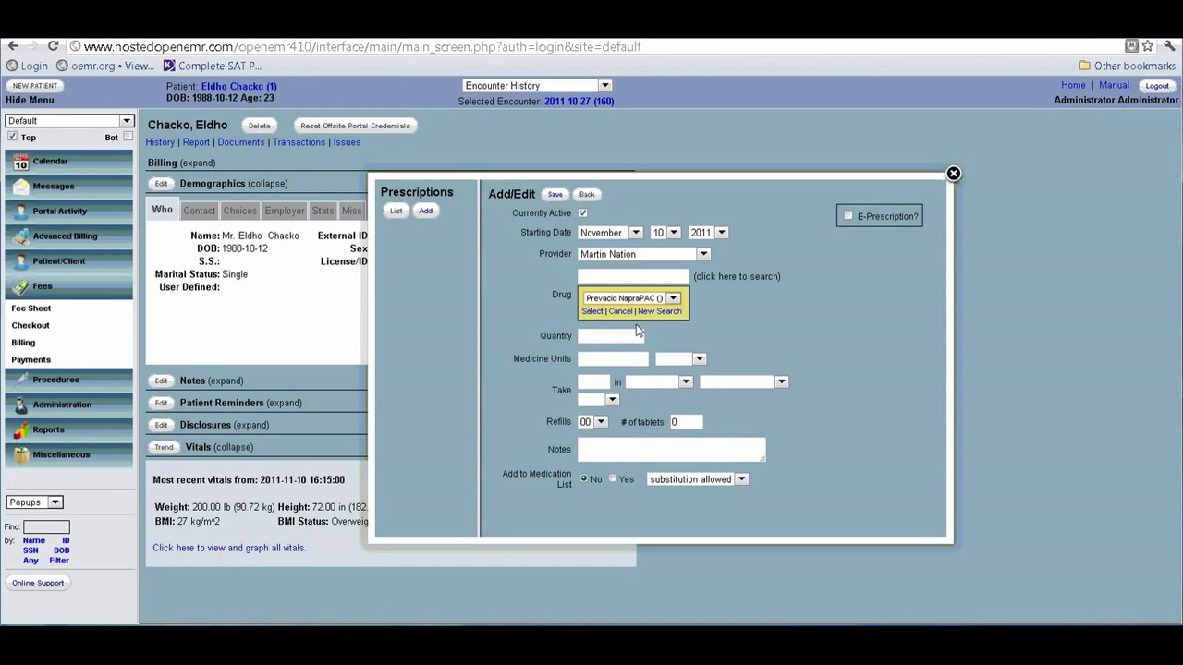
click(590, 311)
Set the Prevacid NapraPAC prescription's quantity to 12 and its medicine units to 300 mg
click(598, 301)
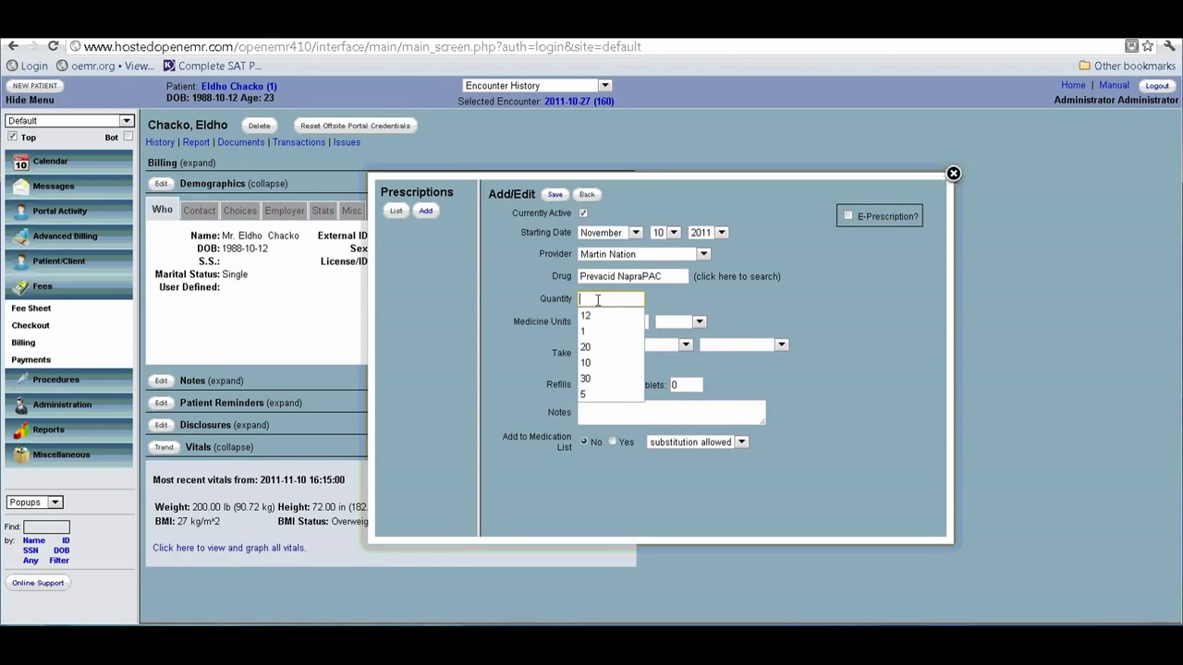
click(596, 317)
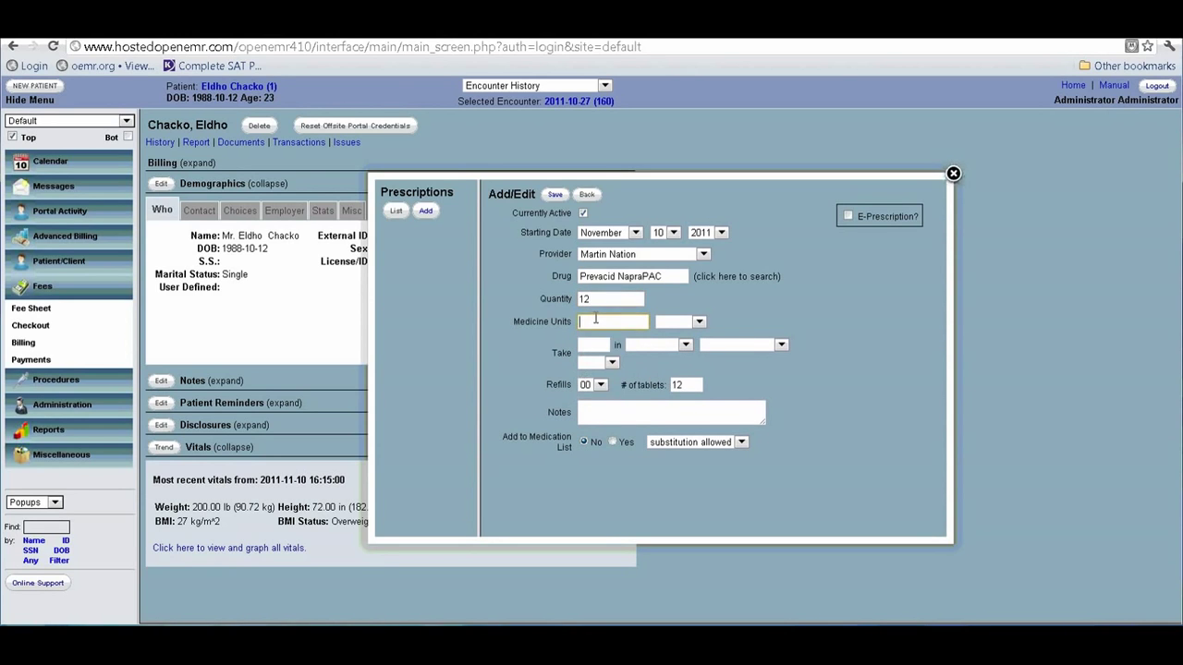
click(596, 321)
click(599, 356)
click(677, 324)
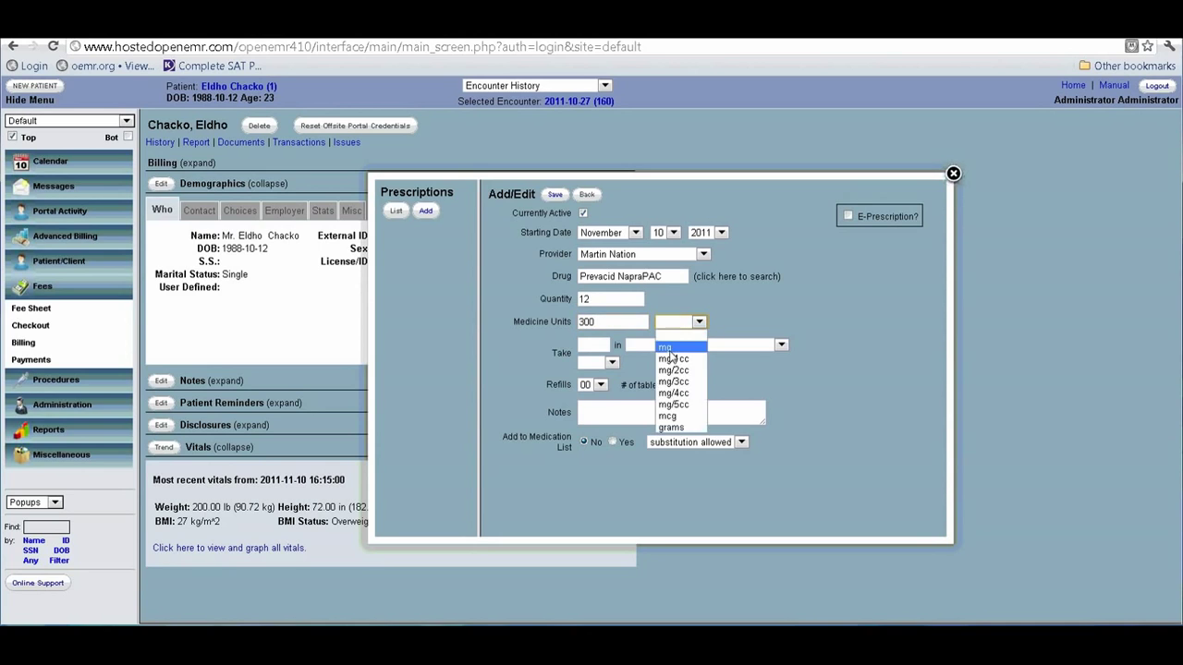
click(674, 357)
Set the intake to 1 tablet Per Oris q.d., choose Yes for adding it to the medication list, and save the prescription
click(593, 346)
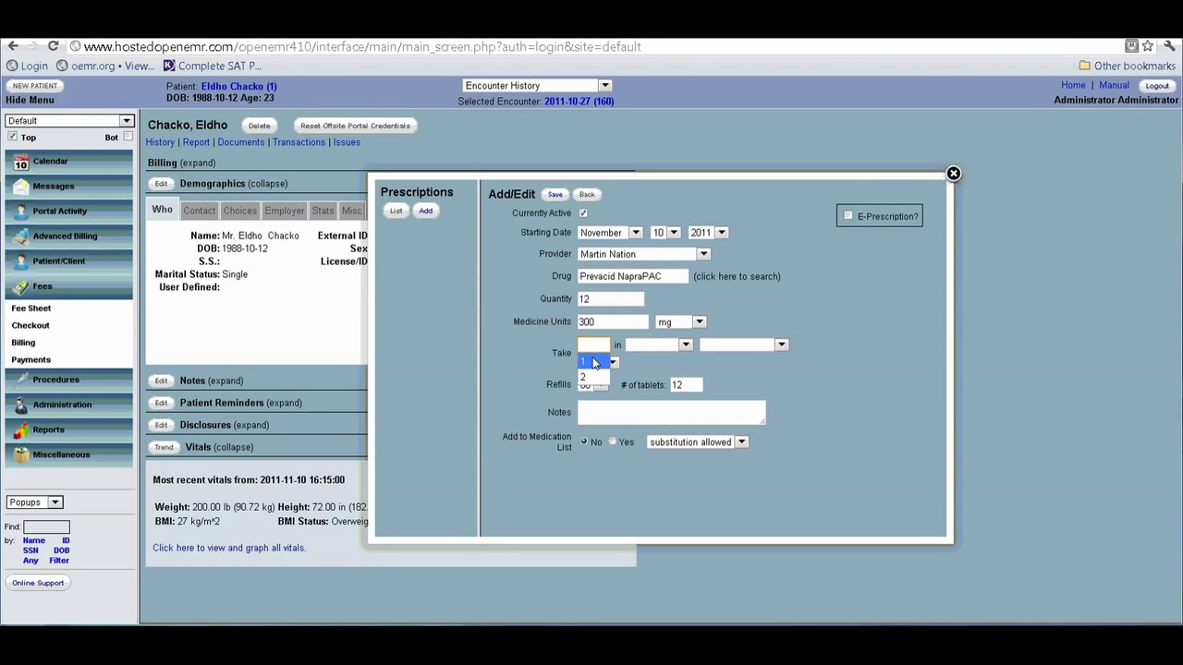
click(583, 361)
click(671, 347)
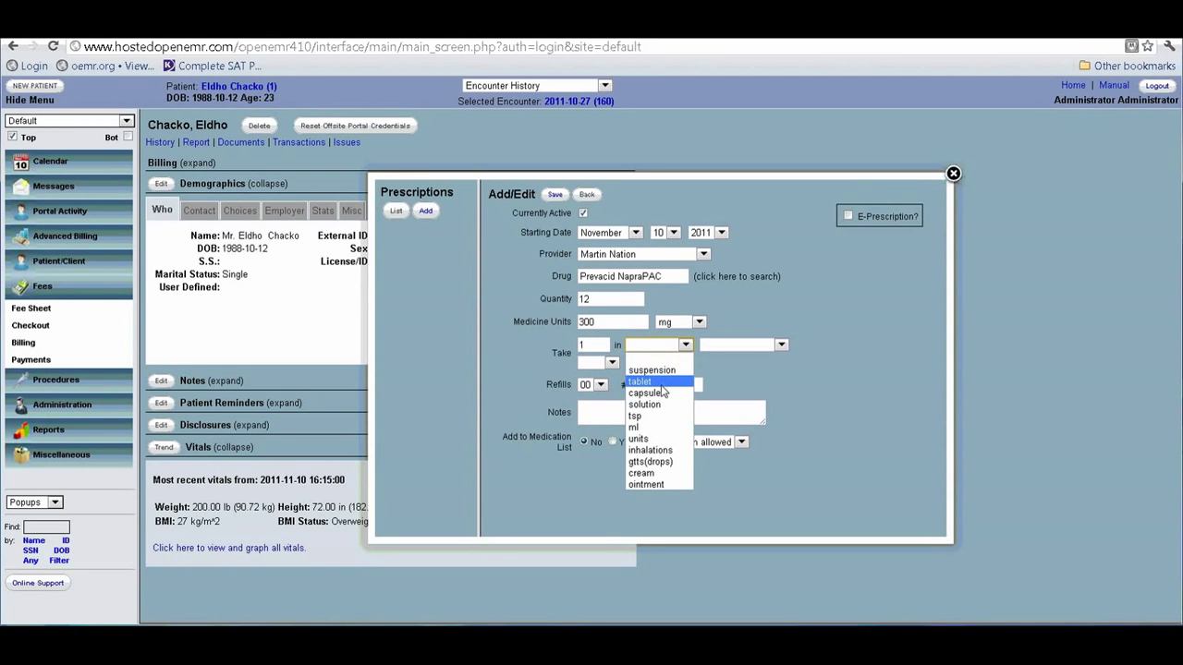
click(661, 383)
click(736, 348)
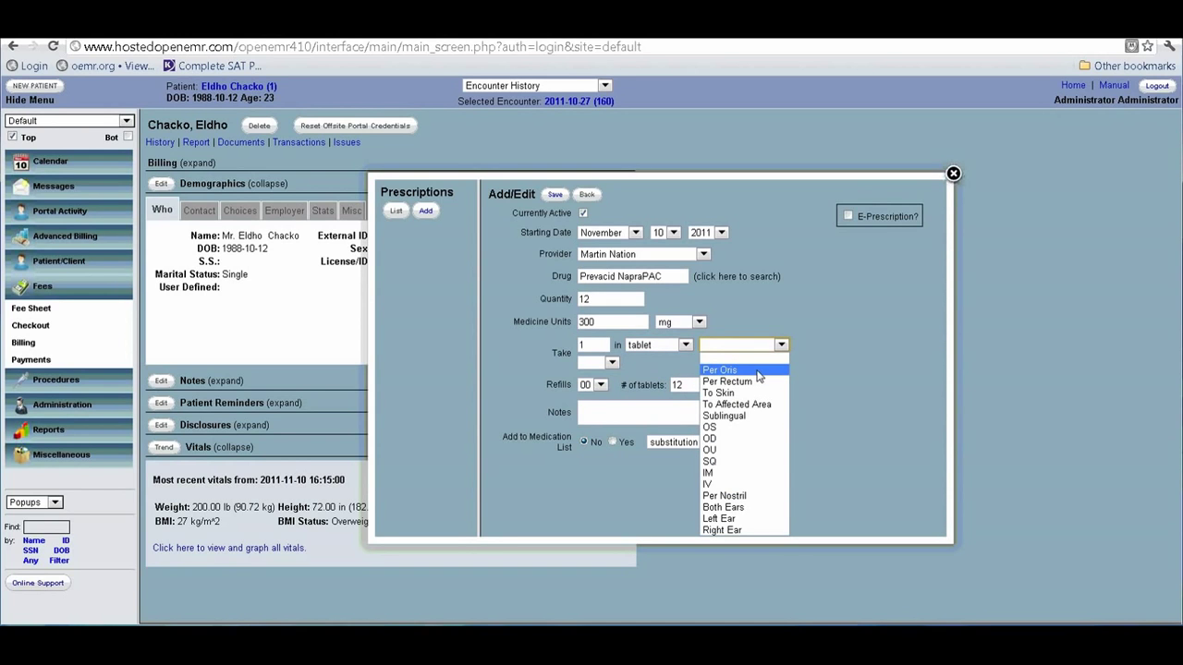
click(757, 370)
click(610, 362)
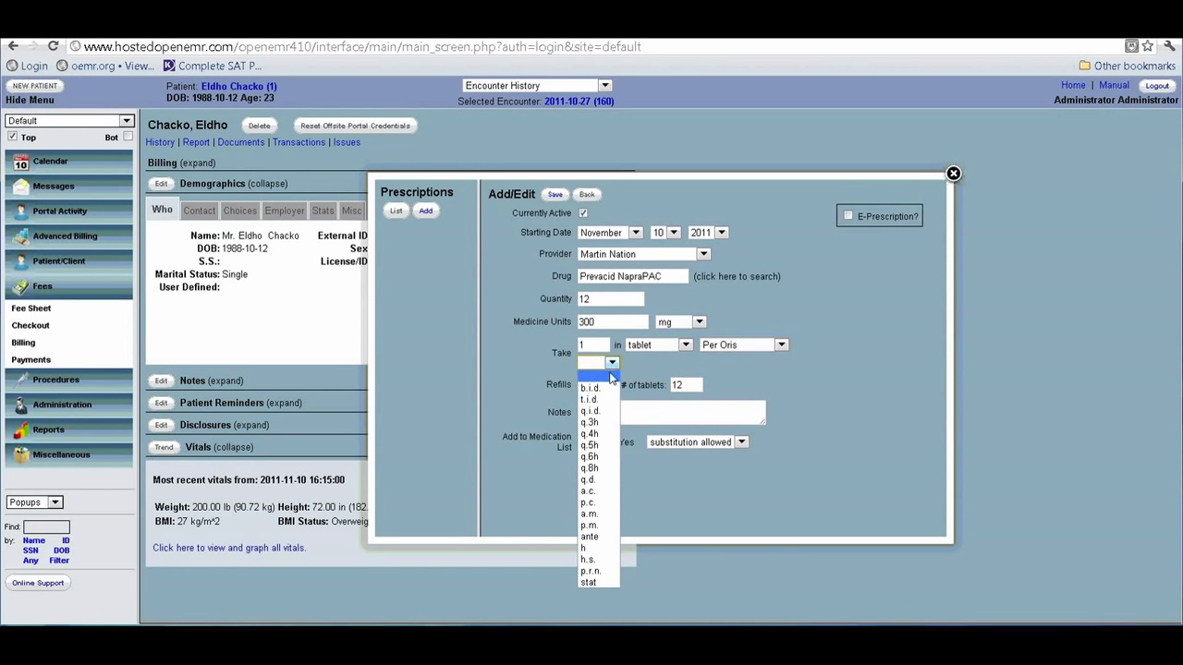
click(612, 481)
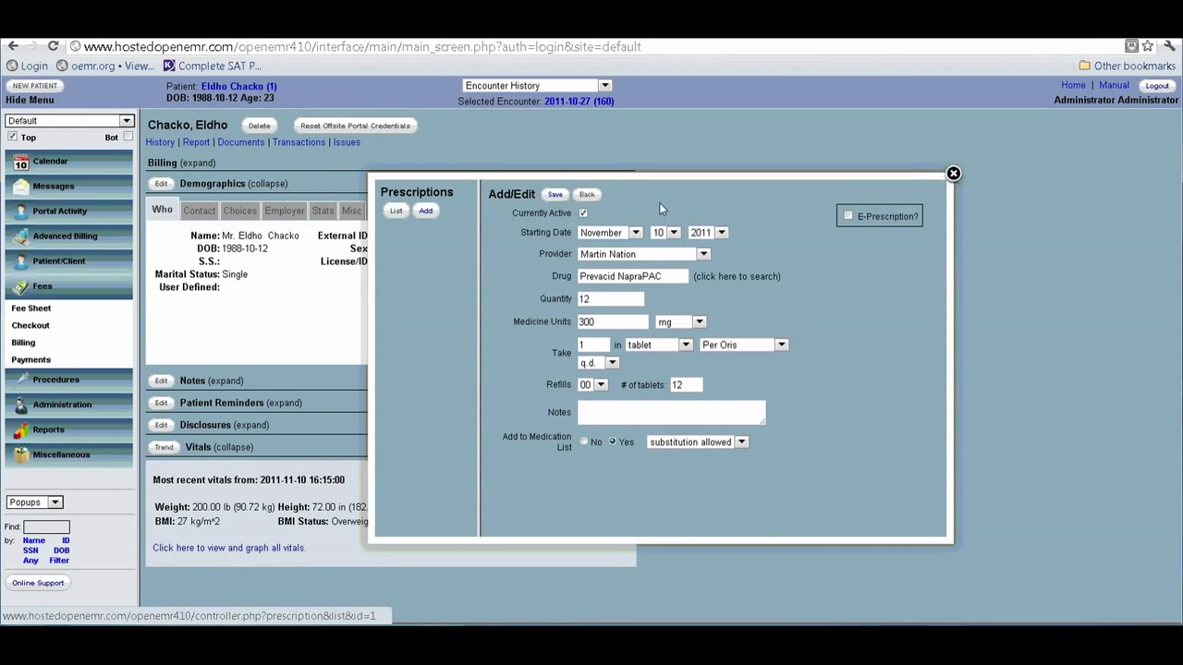
click(556, 197)
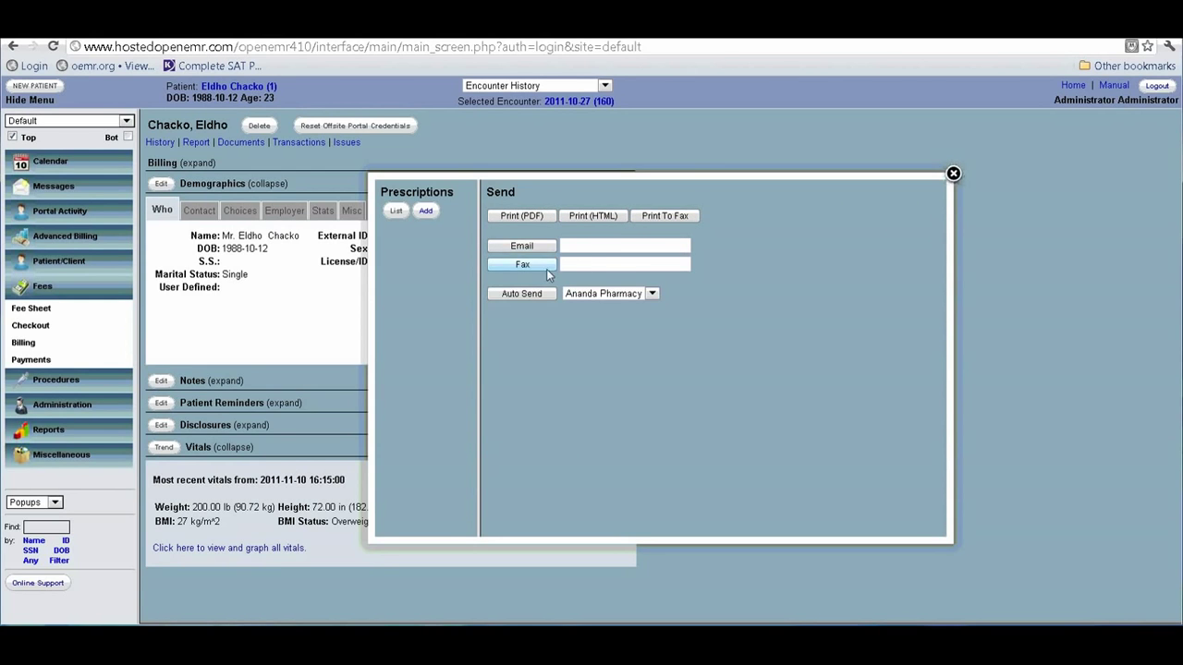
Keep Ananda Pharmacy as the auto-send pharmacy, generate the prescription as a PDF, and view the whole page in a smaller window
click(653, 296)
click(587, 307)
click(524, 218)
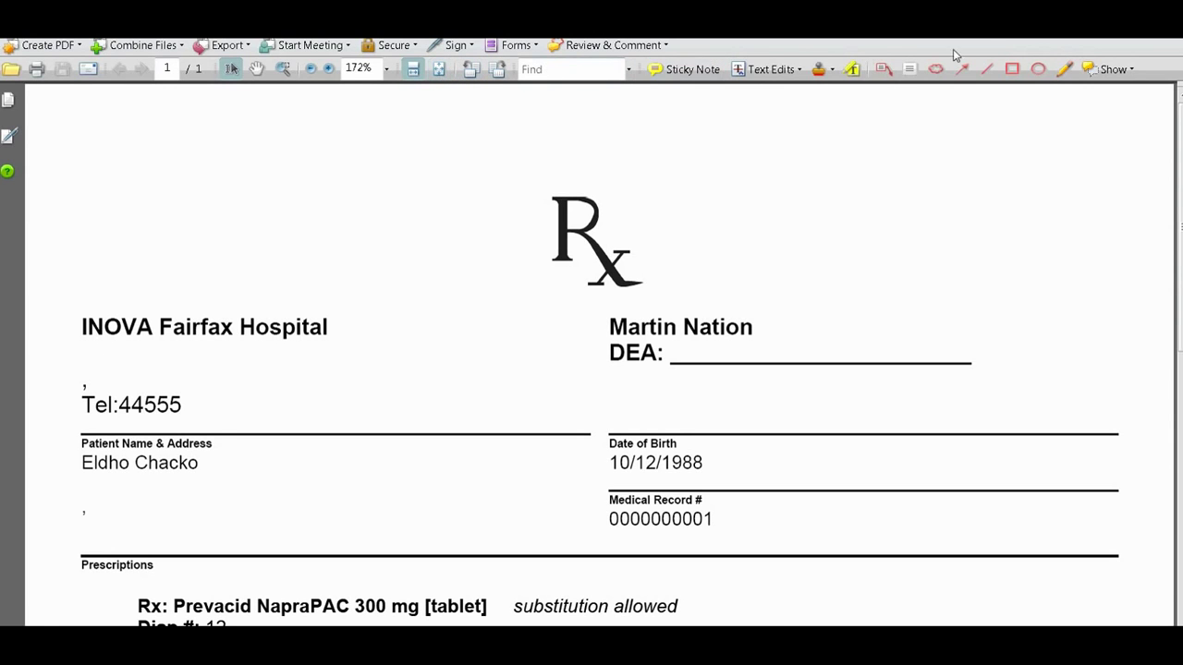
key(super+Down)
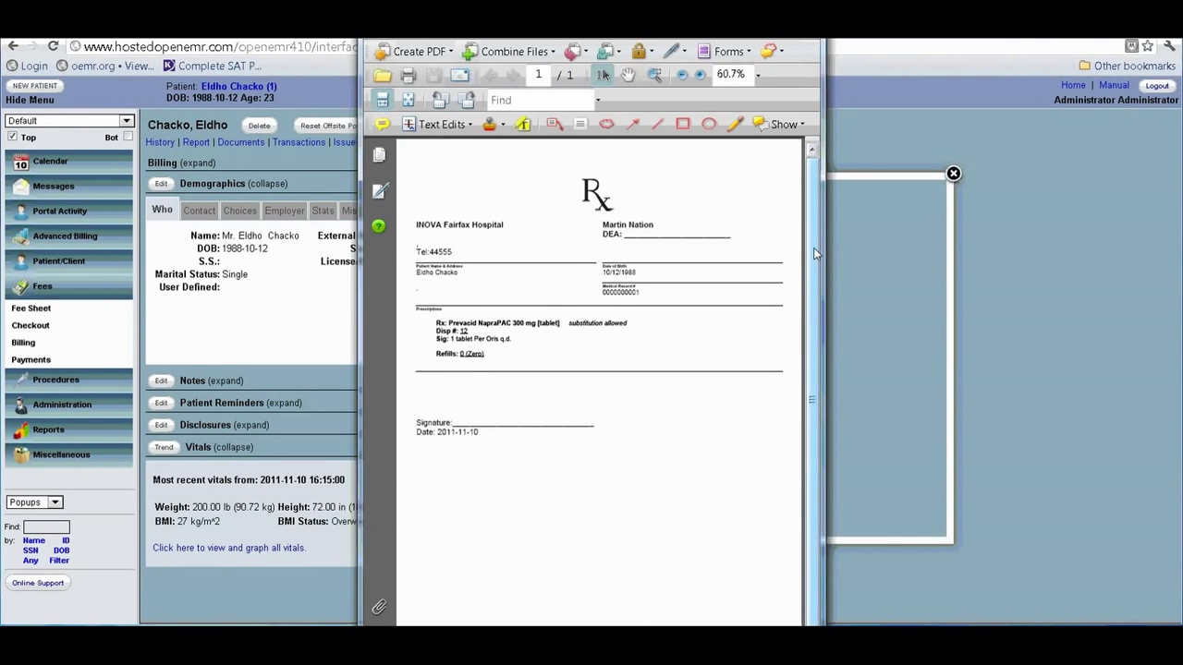
scroll(819, 277, up, 1)
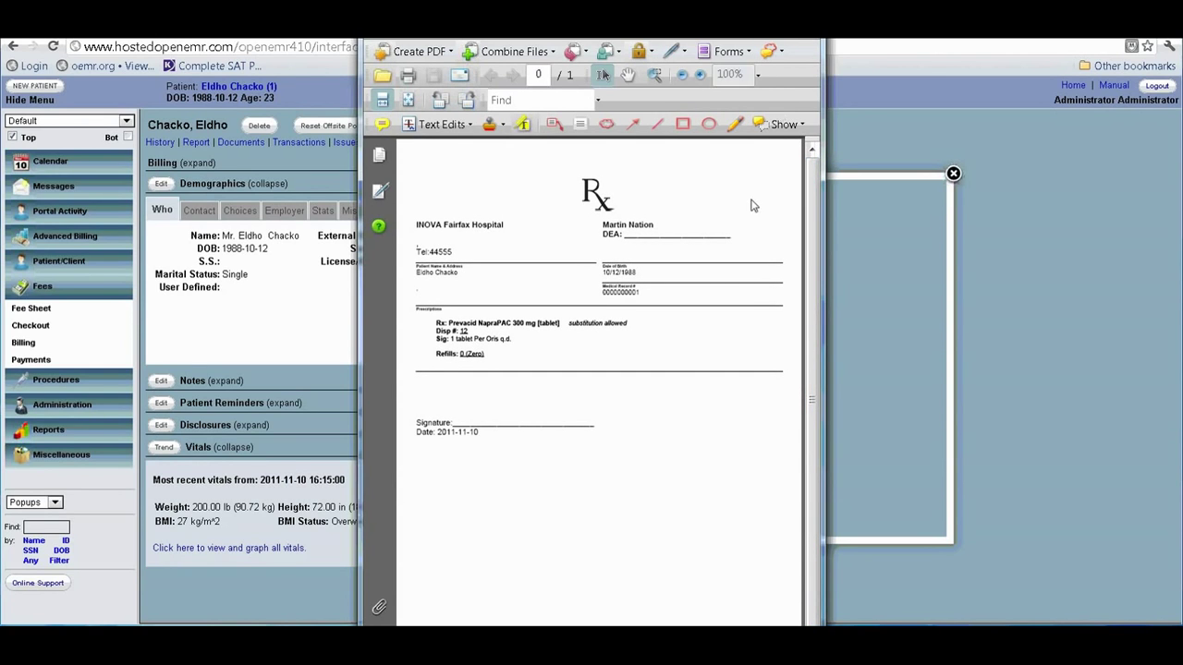
Return from the PDF to the prescriptions window, view the list of the patient's prescriptions, and close the window
click(843, 344)
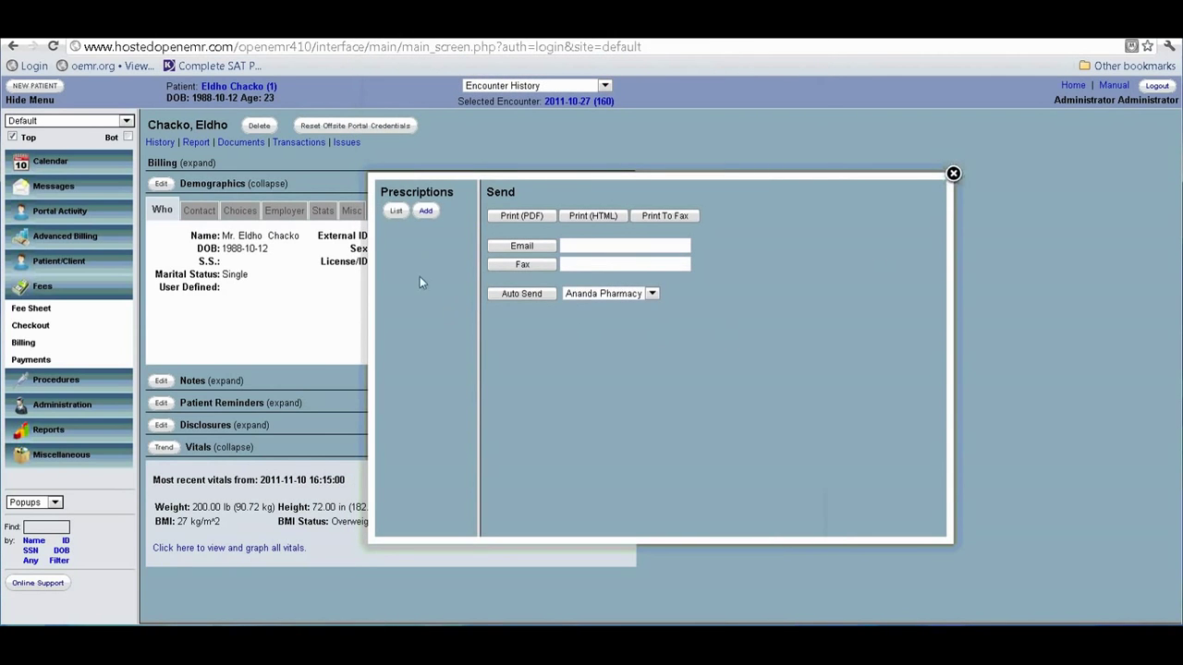
click(396, 211)
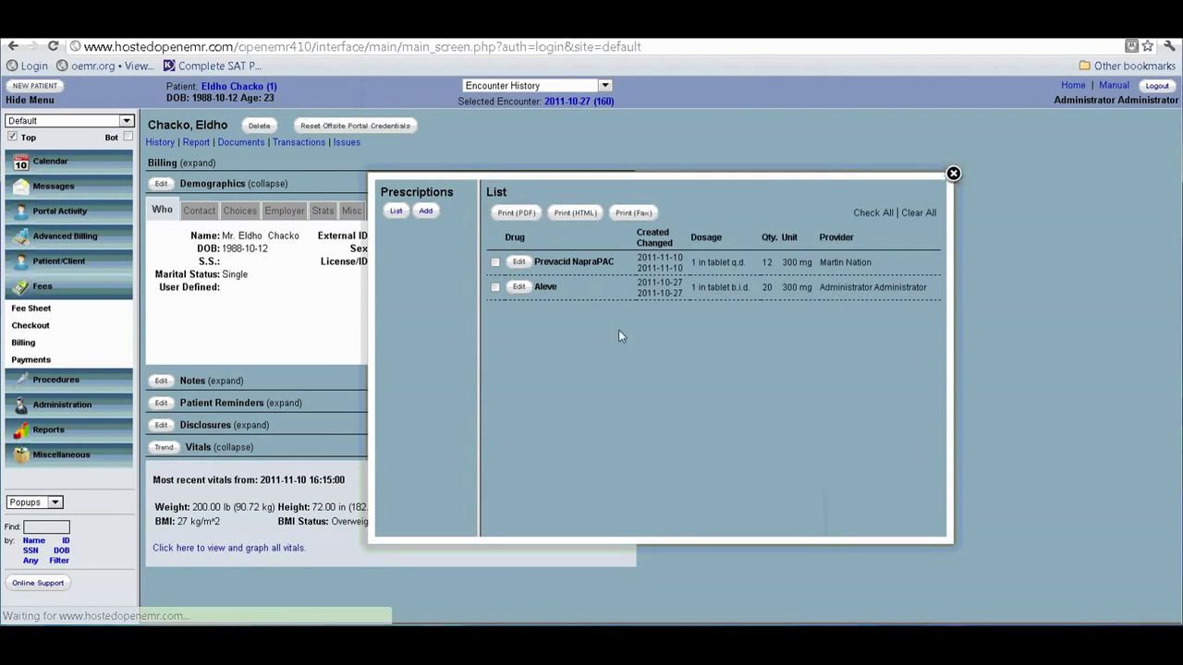
click(954, 175)
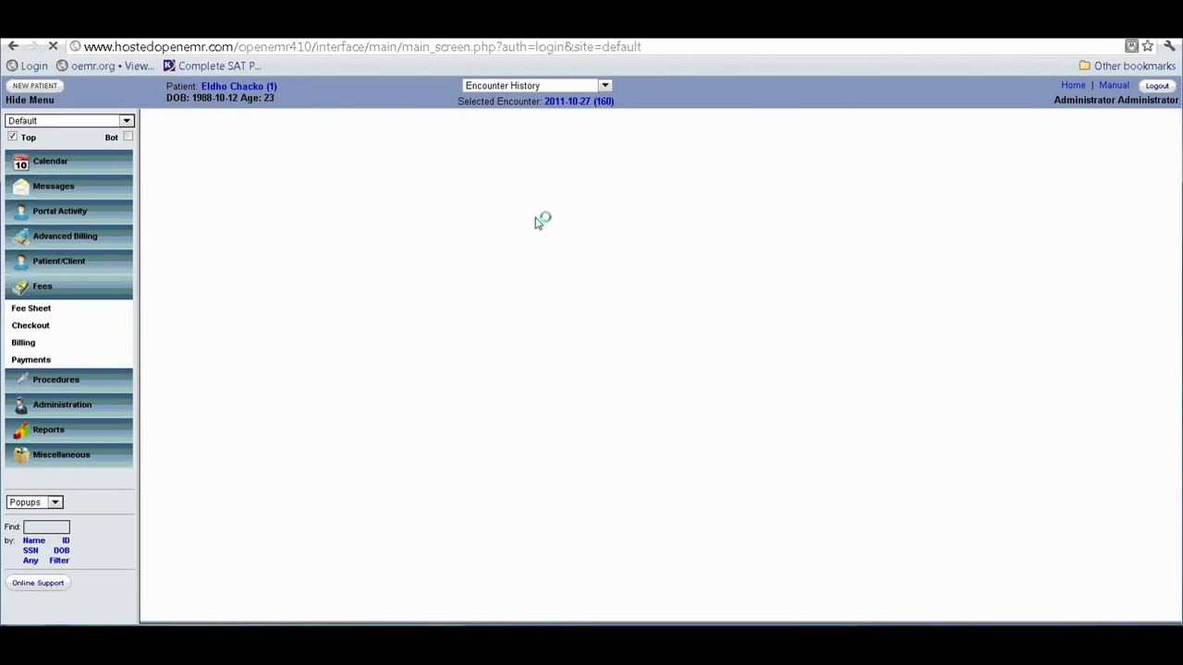